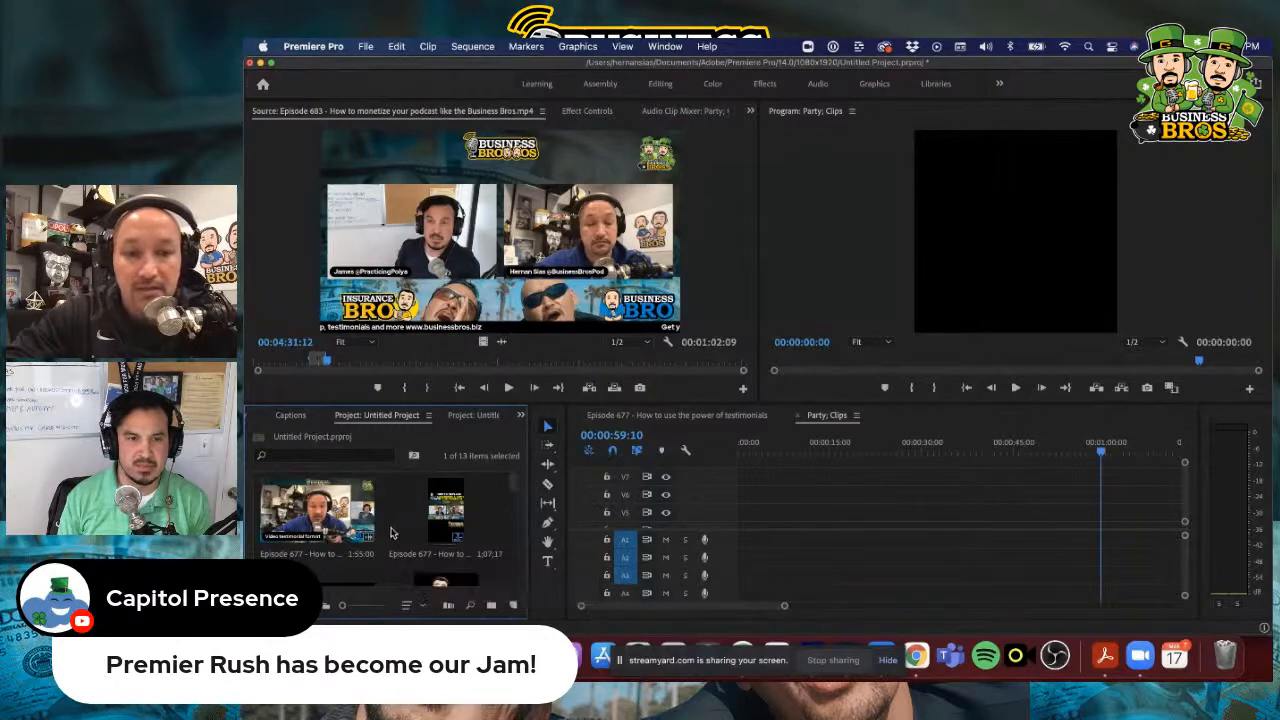
Delete the video "Episode 677 - How to use the power of testimonials.mp4" from the project bin
click(337, 509)
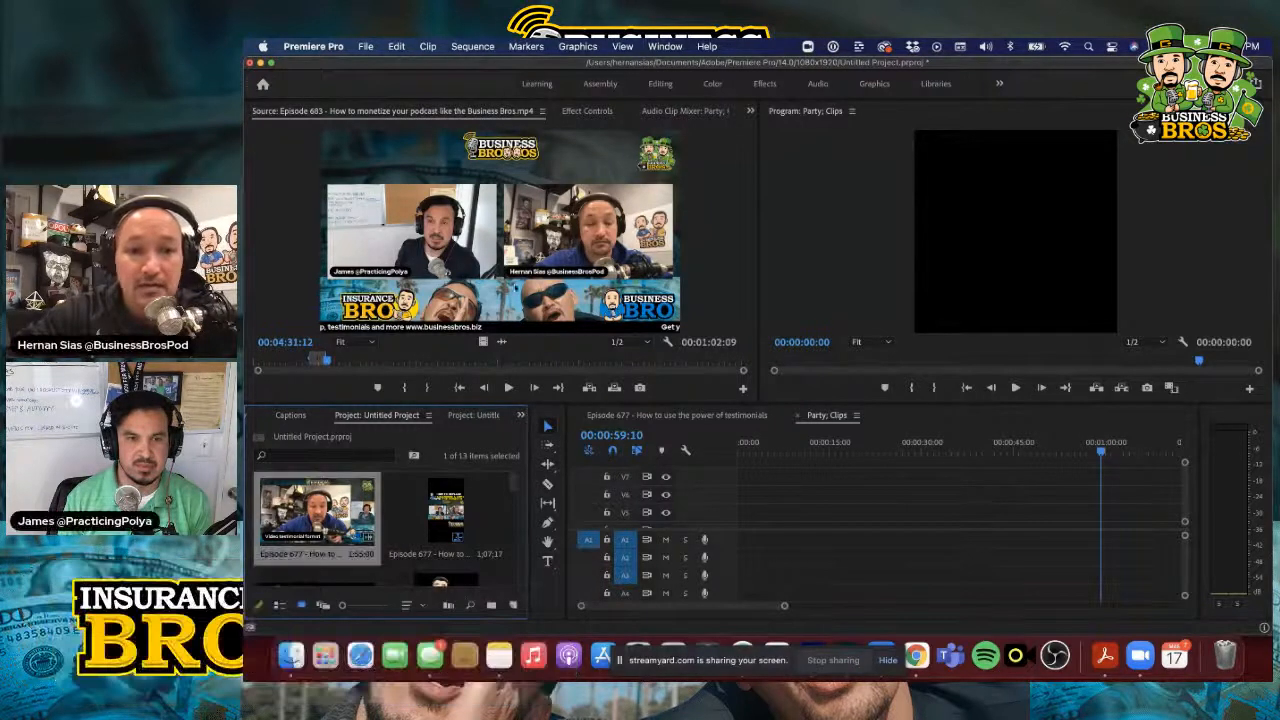
double_click(334, 507)
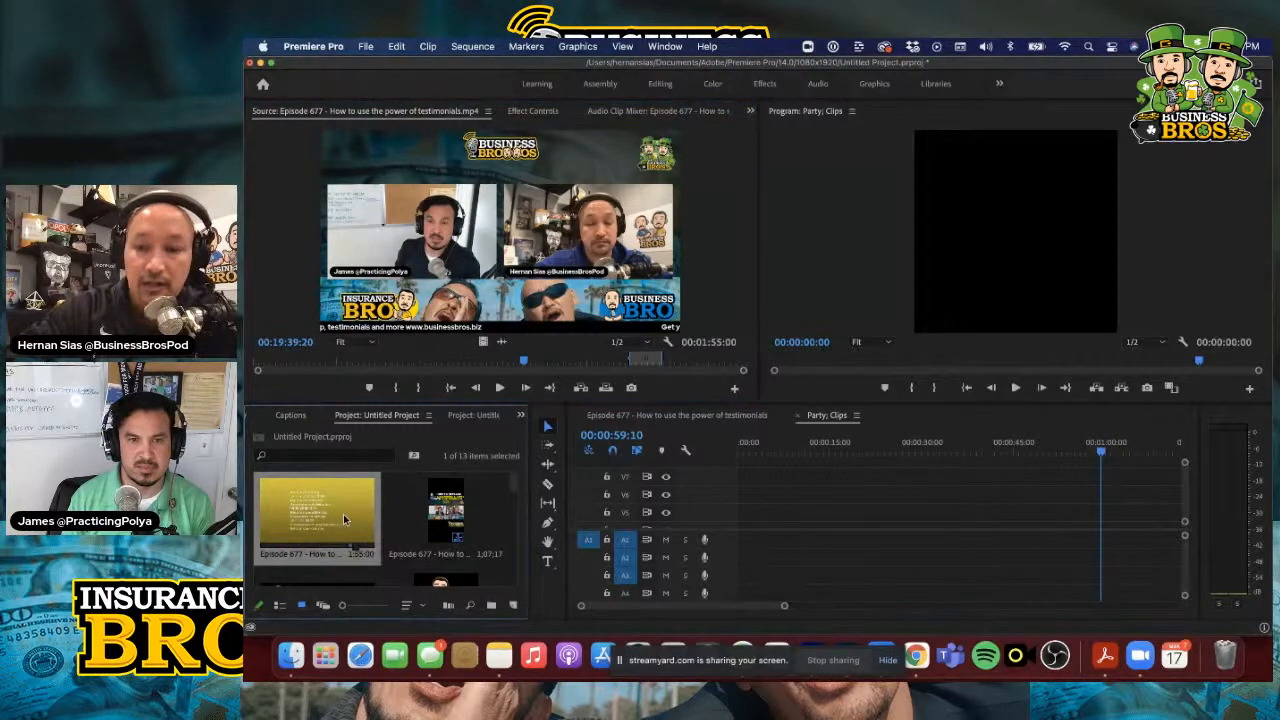
key(Delete)
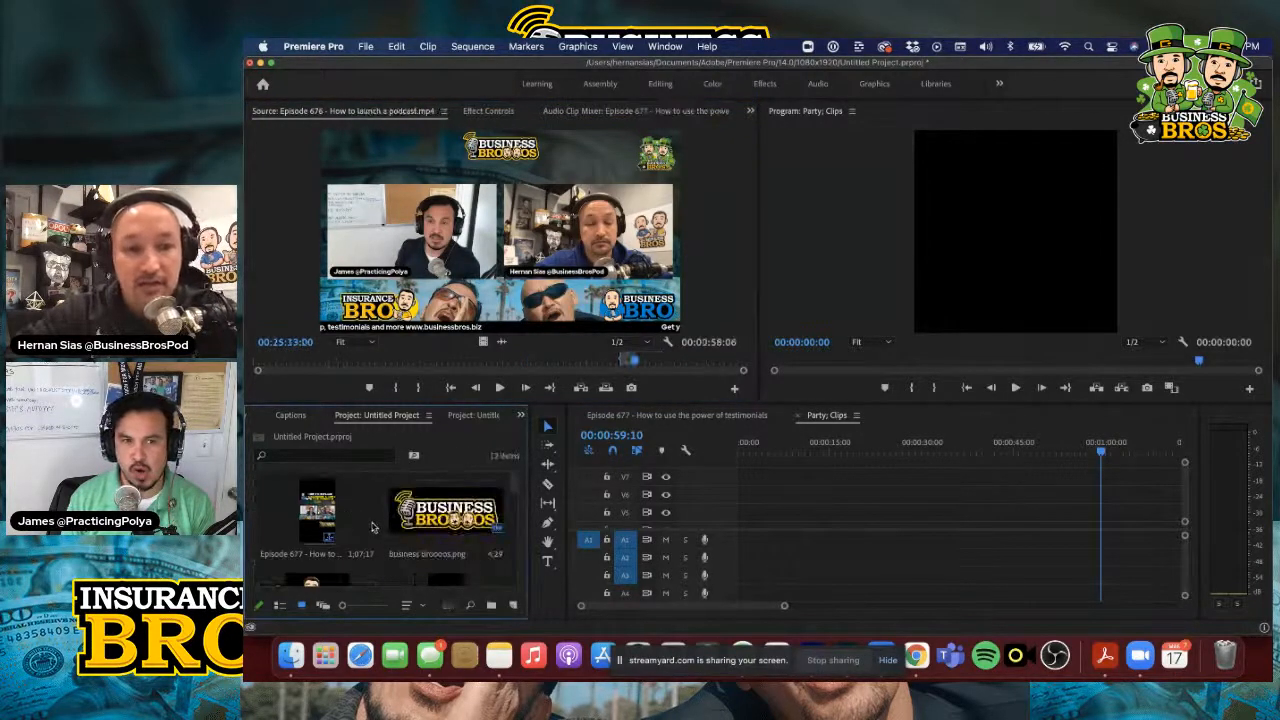
Import the Episode 687 video from the BB Video Interviews folder into the project
double_click(374, 530)
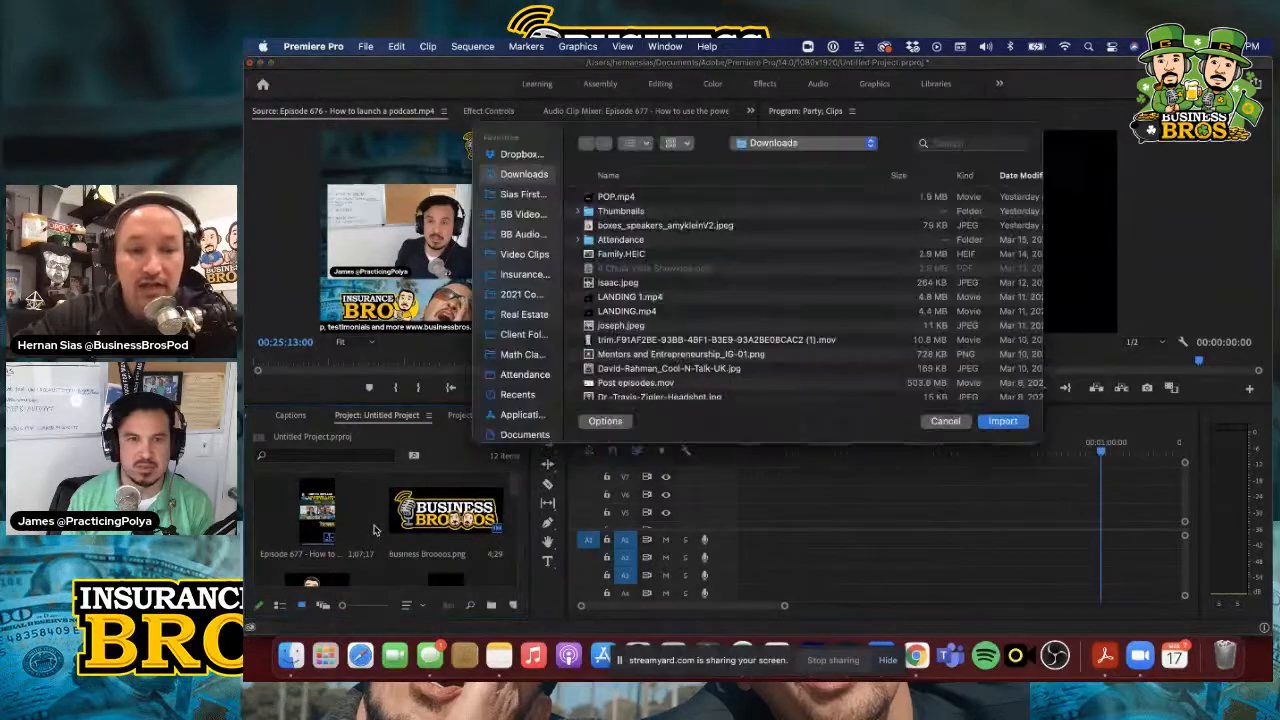
click(522, 214)
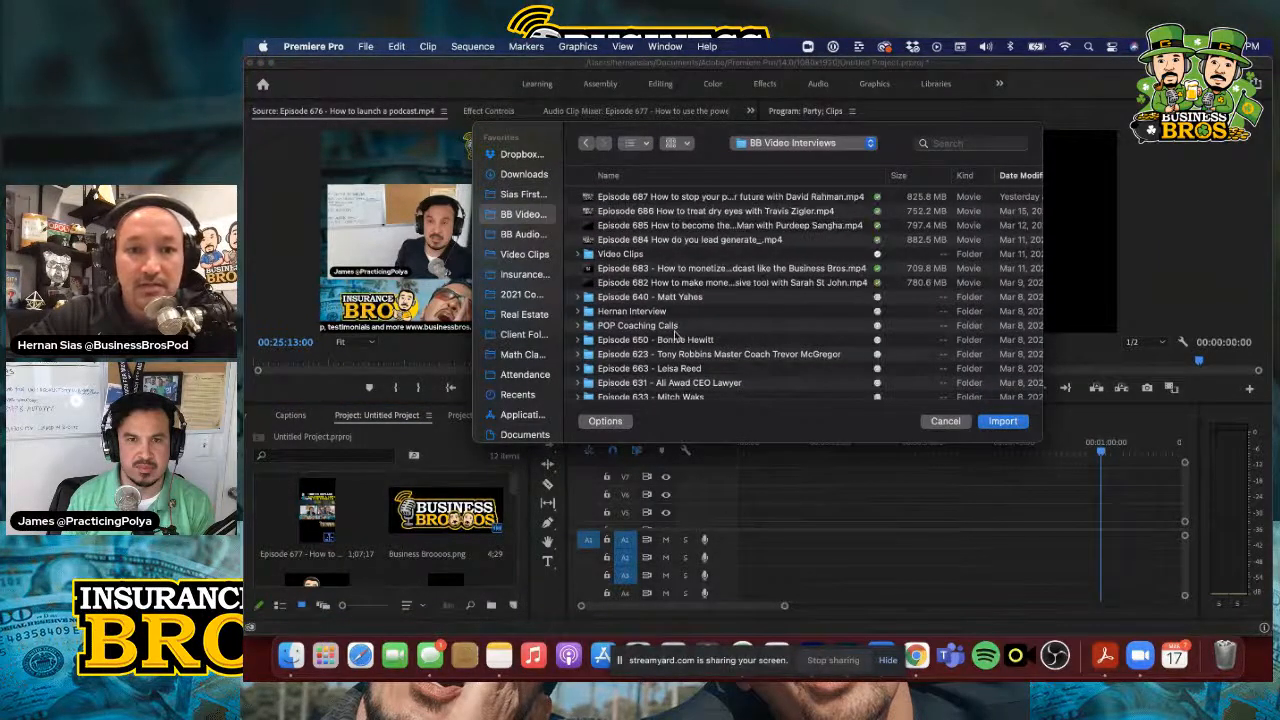
scroll(712, 324, down, 2)
scroll(712, 324, up, 2)
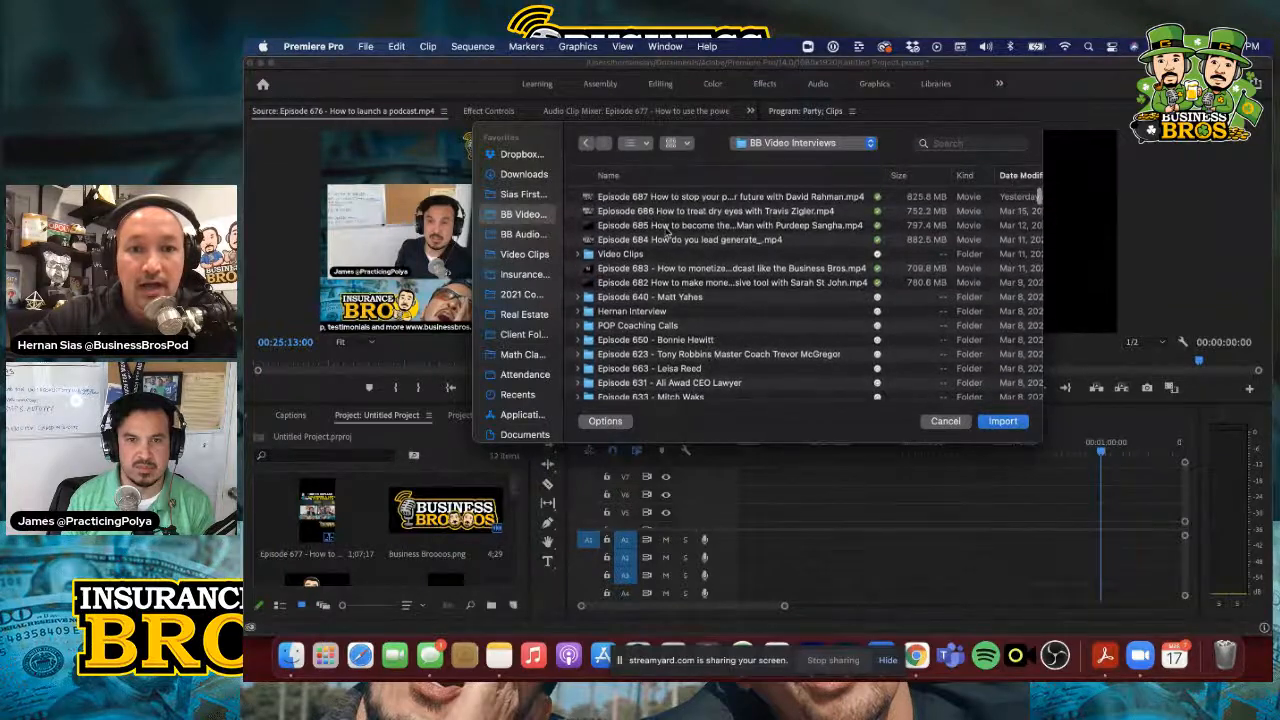
double_click(744, 201)
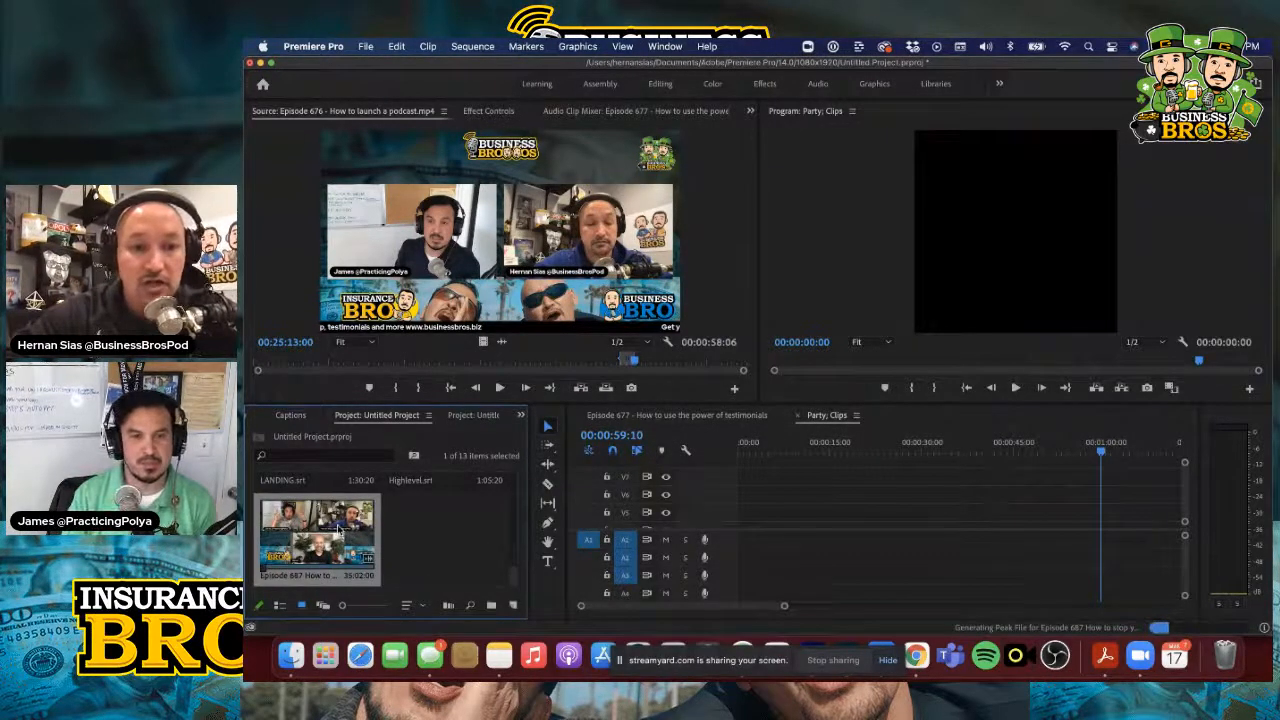
Load the imported Episode 687 clip into the source monitor and preview its opening seconds
double_click(340, 531)
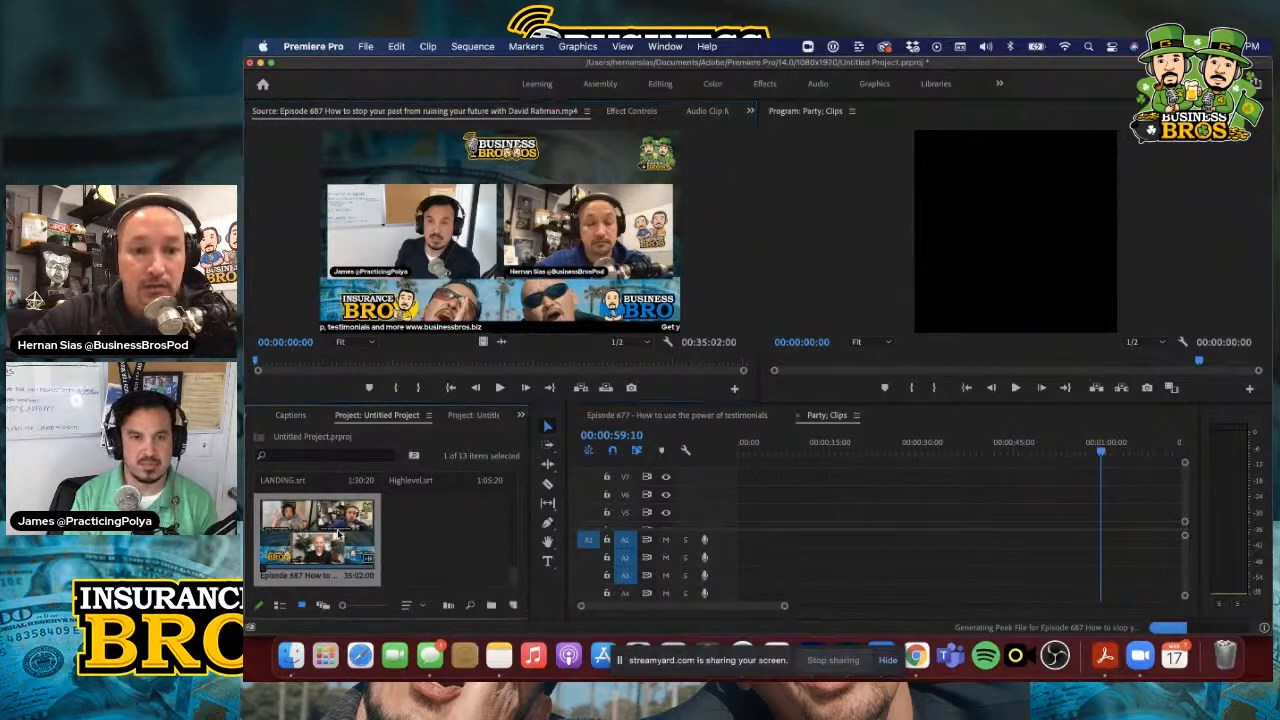
click(500, 387)
click(500, 387)
scroll(443, 525, up, 3)
scroll(438, 537, down, 3)
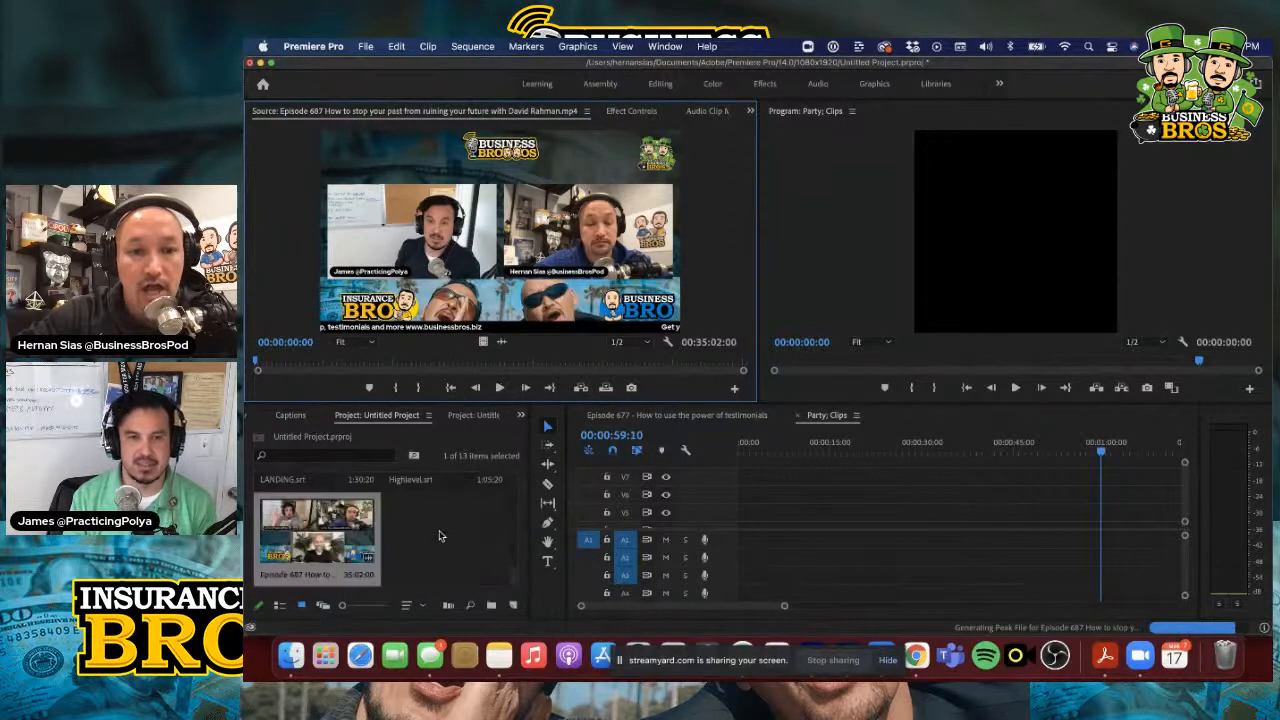
double_click(340, 540)
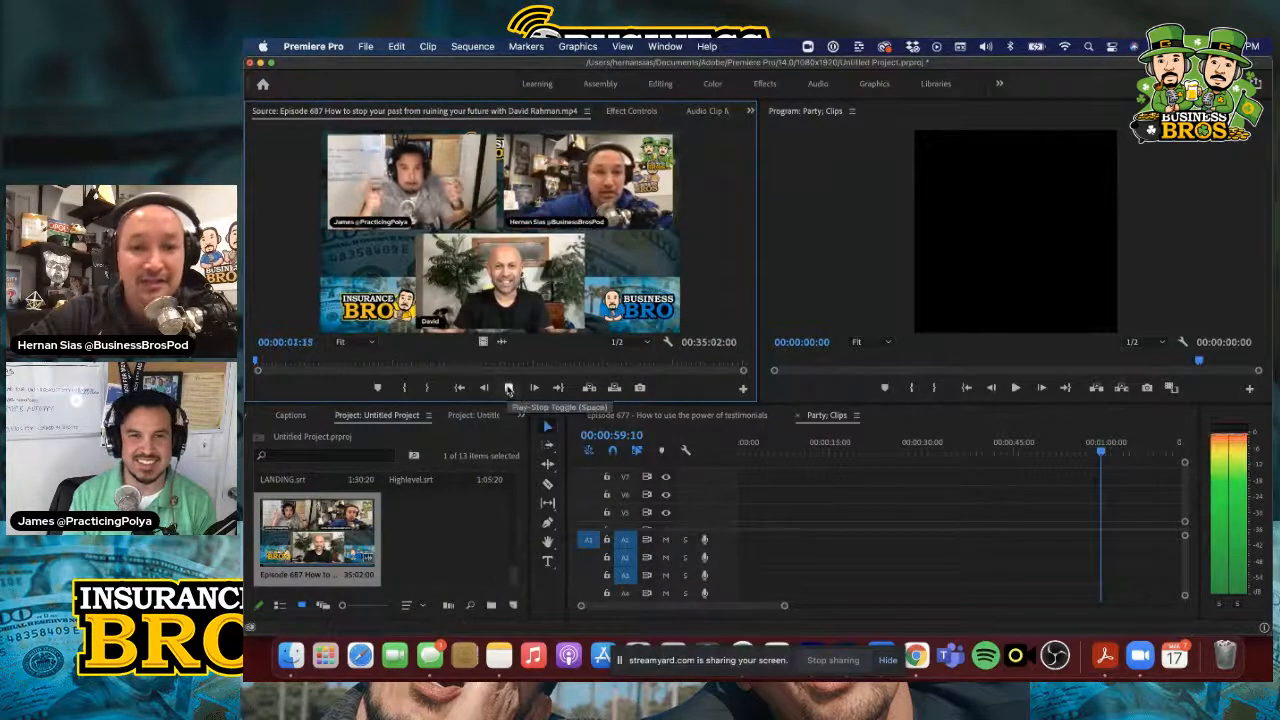
click(508, 388)
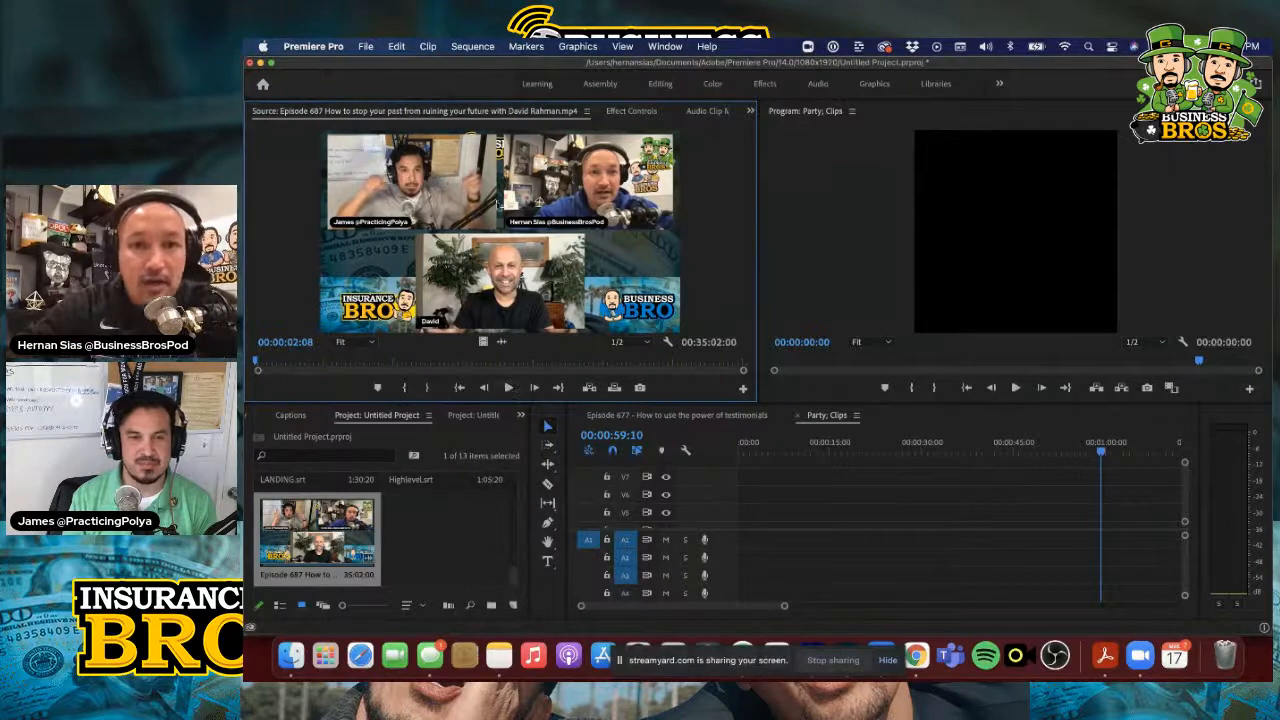
click(508, 388)
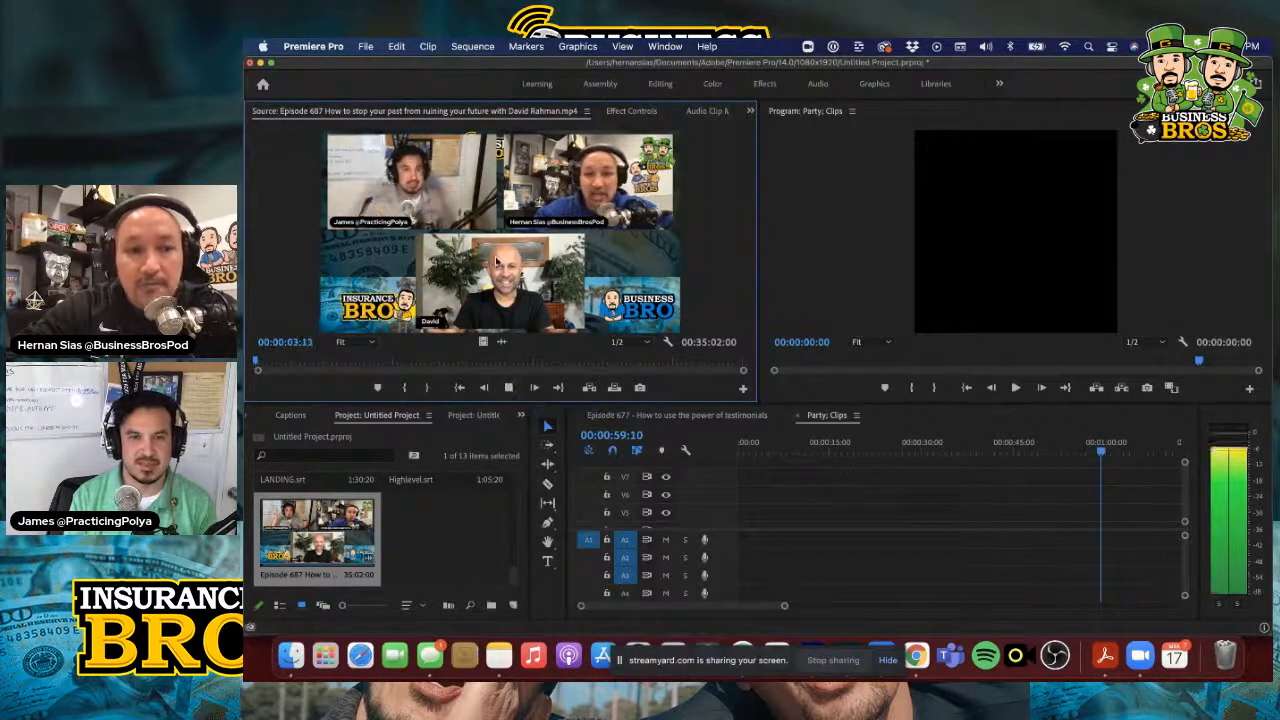
Find the "Rising up from the bottom" passage in the Episode 687 source clip and set the in point at 00:08:31:21
click(277, 364)
drag(277, 366, 373, 366)
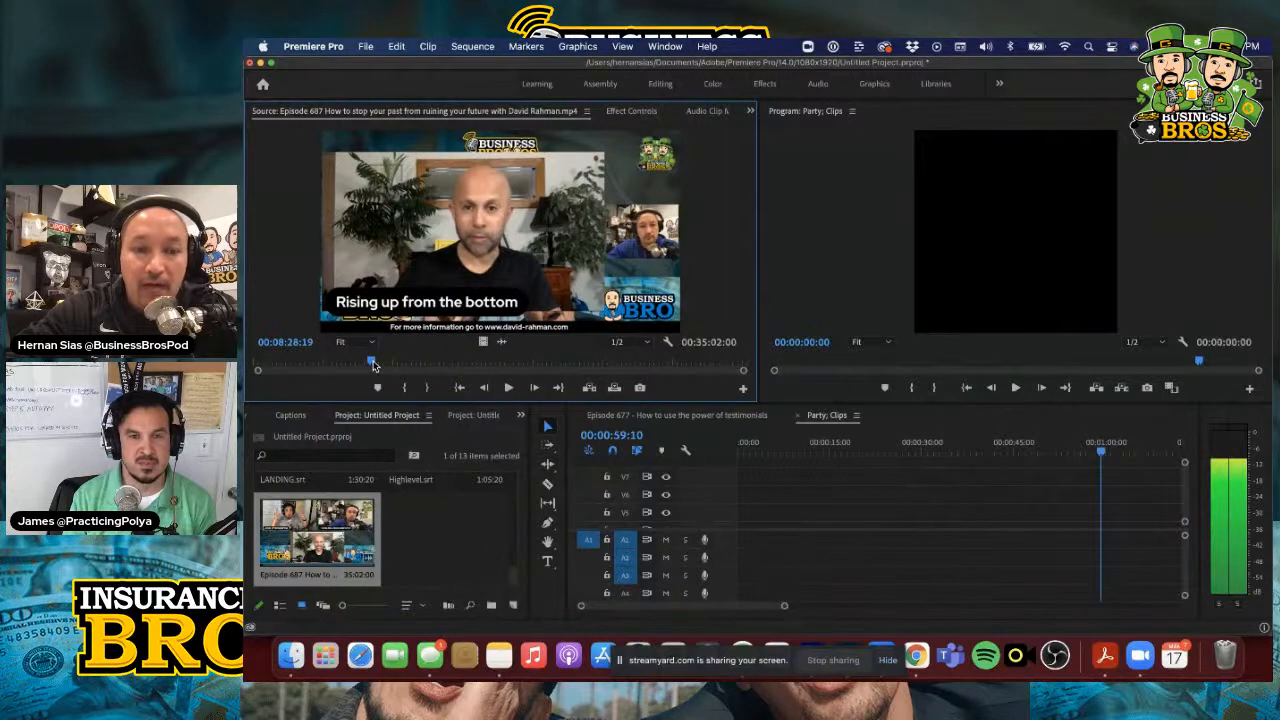
drag(373, 366, 374, 366)
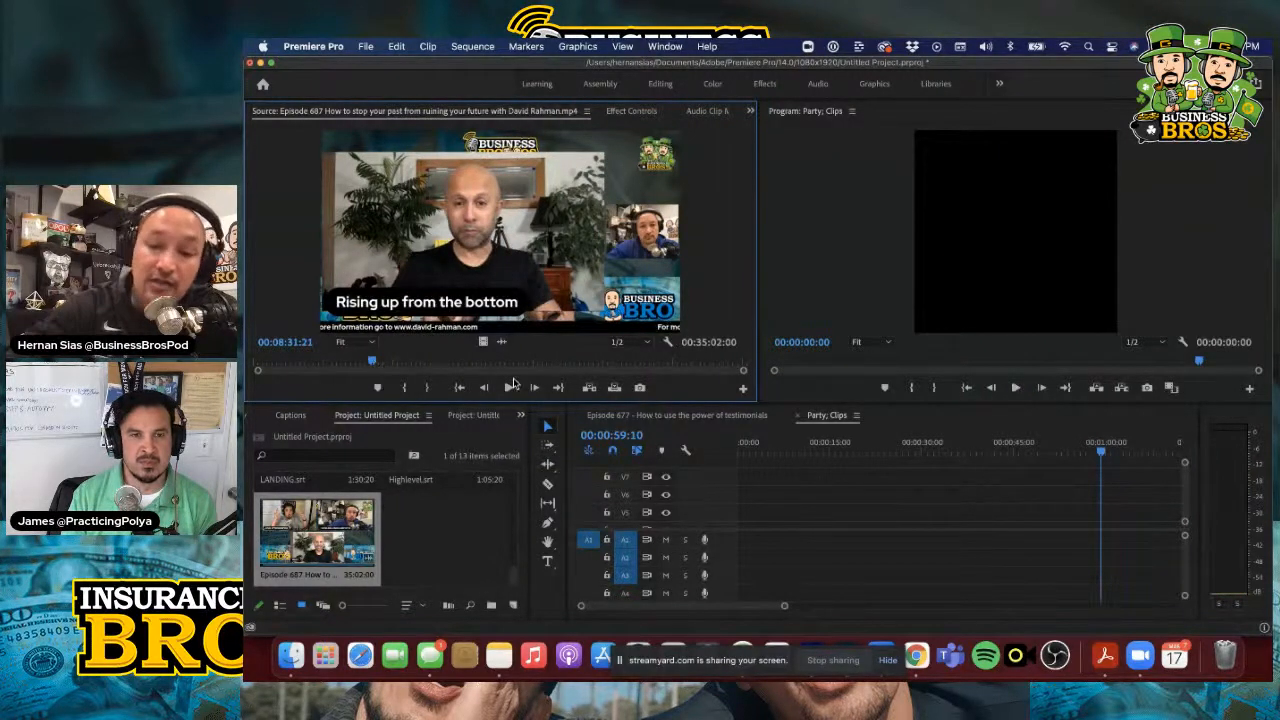
key(i)
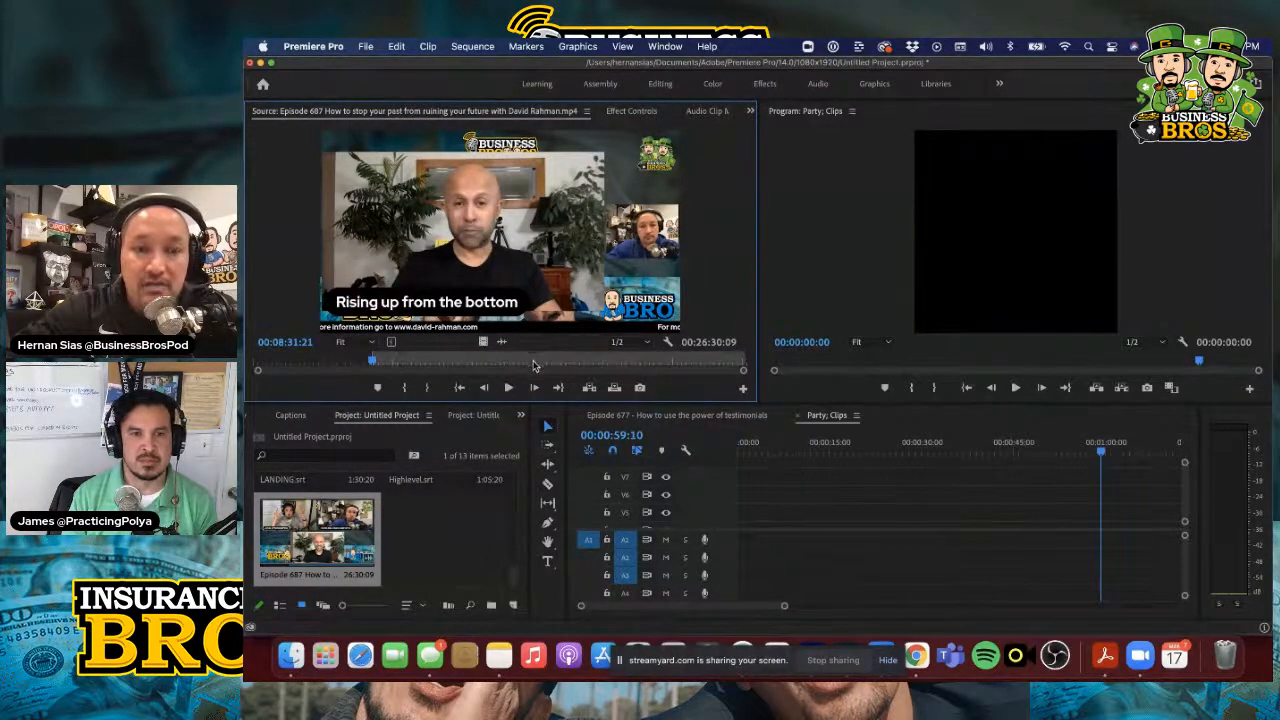
Set the Episode 687 source clip's out point at 00:09:23:24, during the "Turning trauma into triumph" passage
click(508, 388)
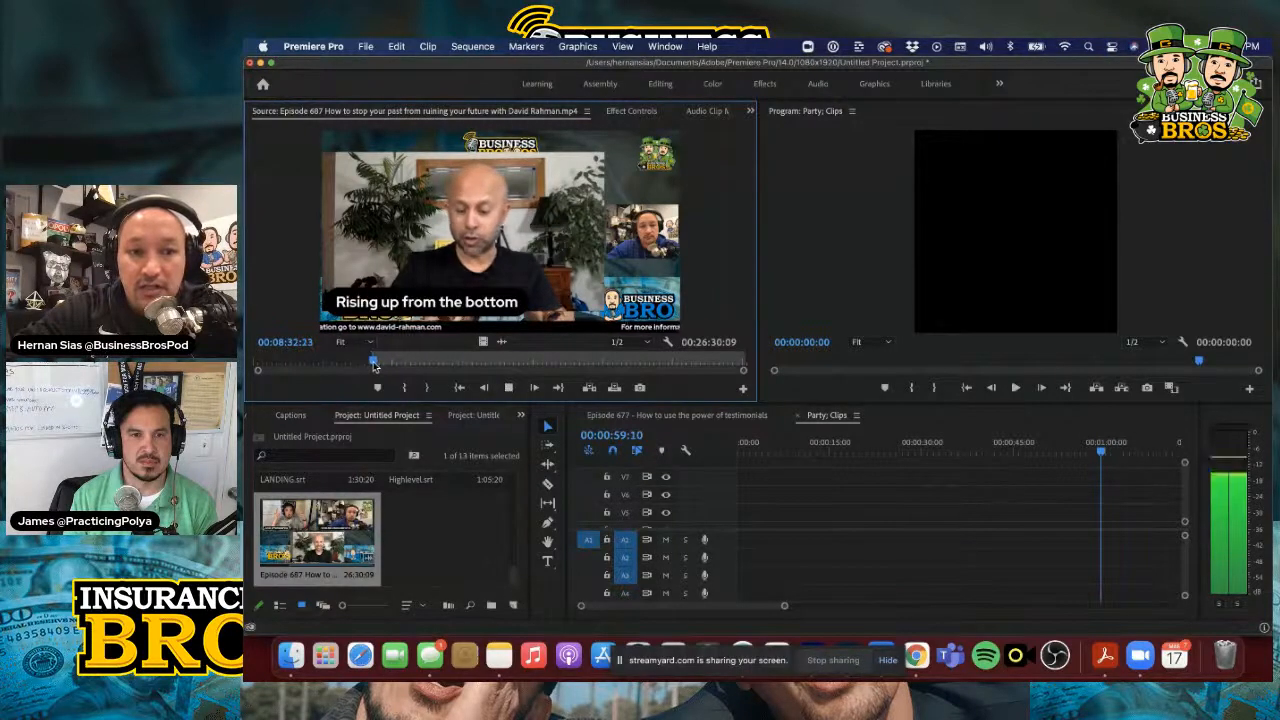
click(377, 362)
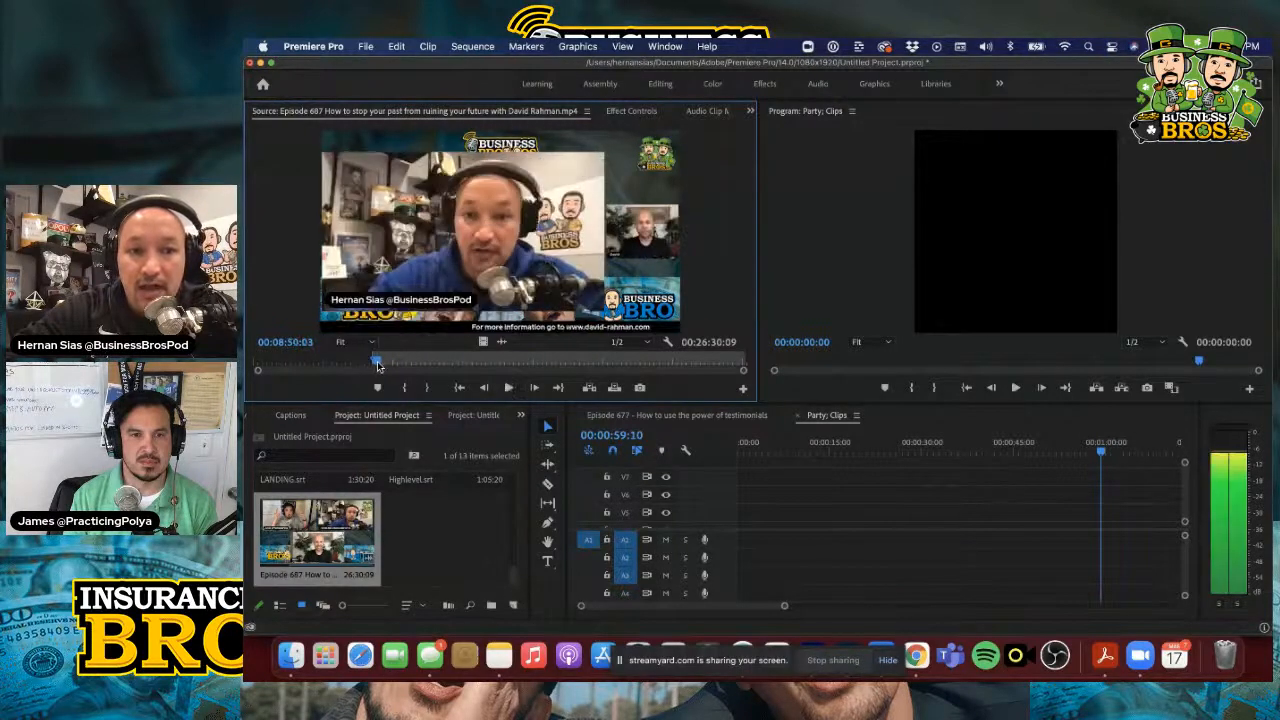
click(385, 362)
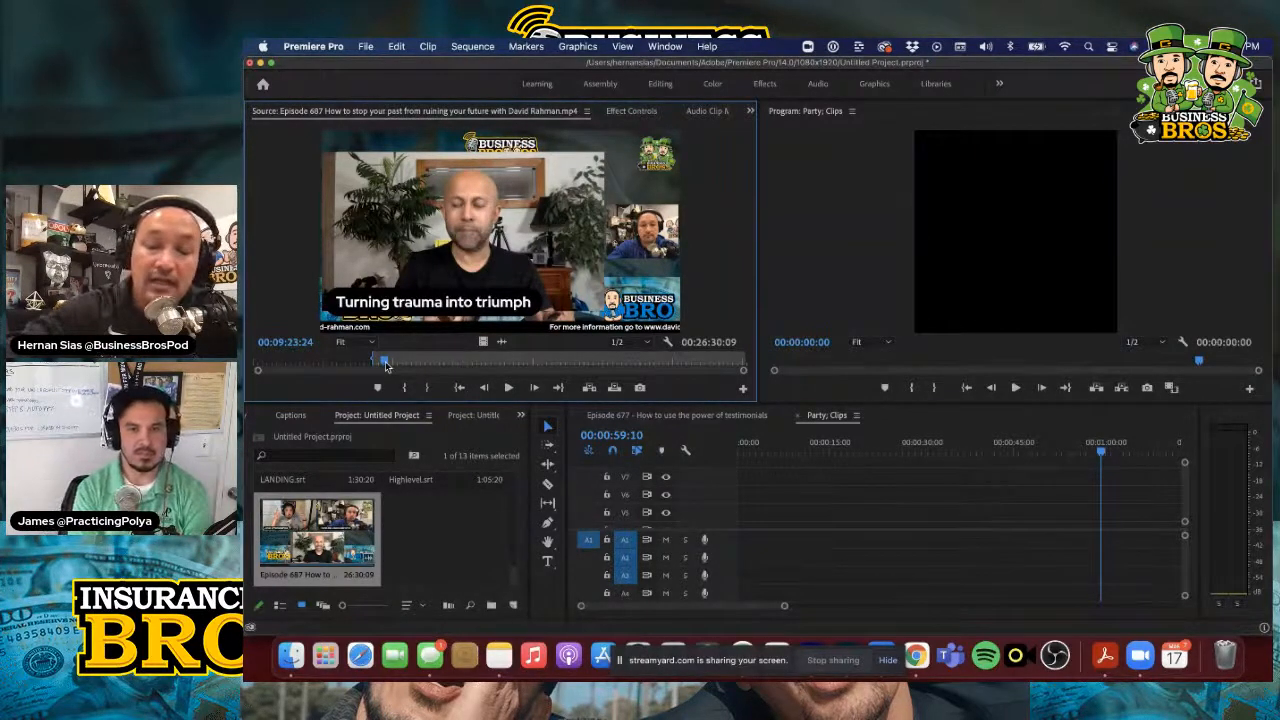
key(o)
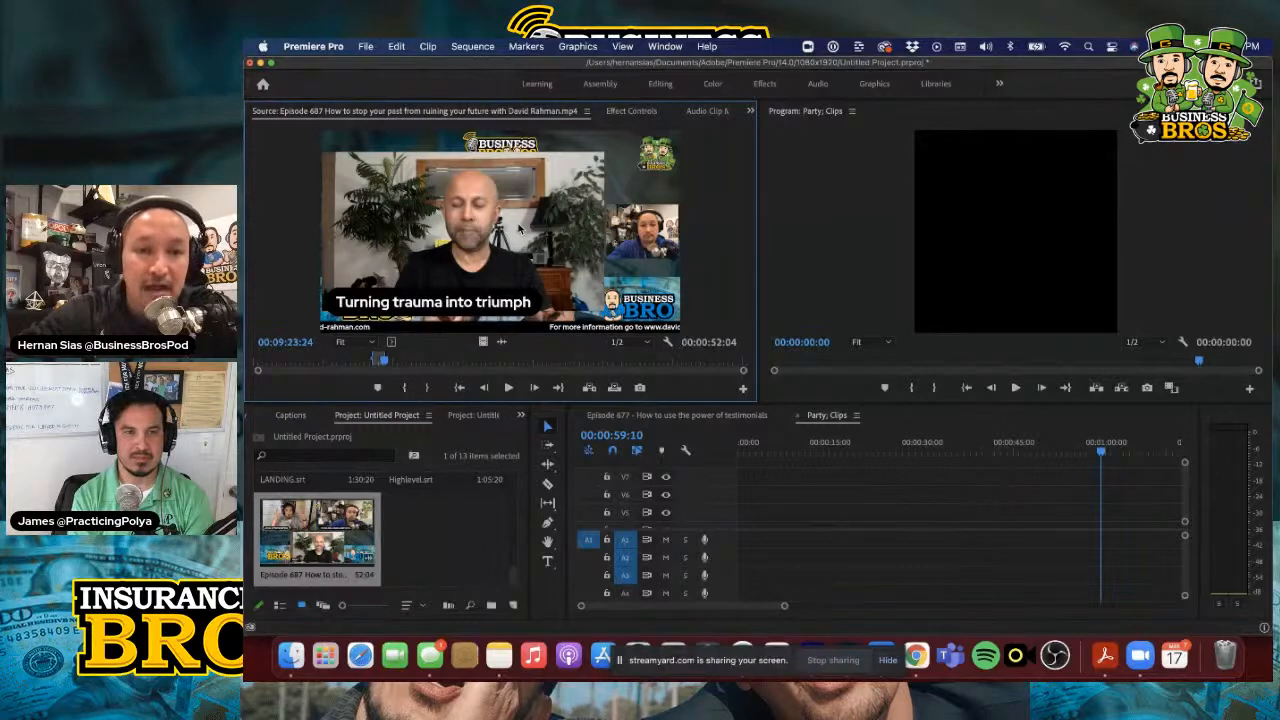
Place the marked segment at the start of the Party; Clips sequence, keeping existing sequence settings, with video on V1 and audio on A1
drag(731, 362, 743, 510)
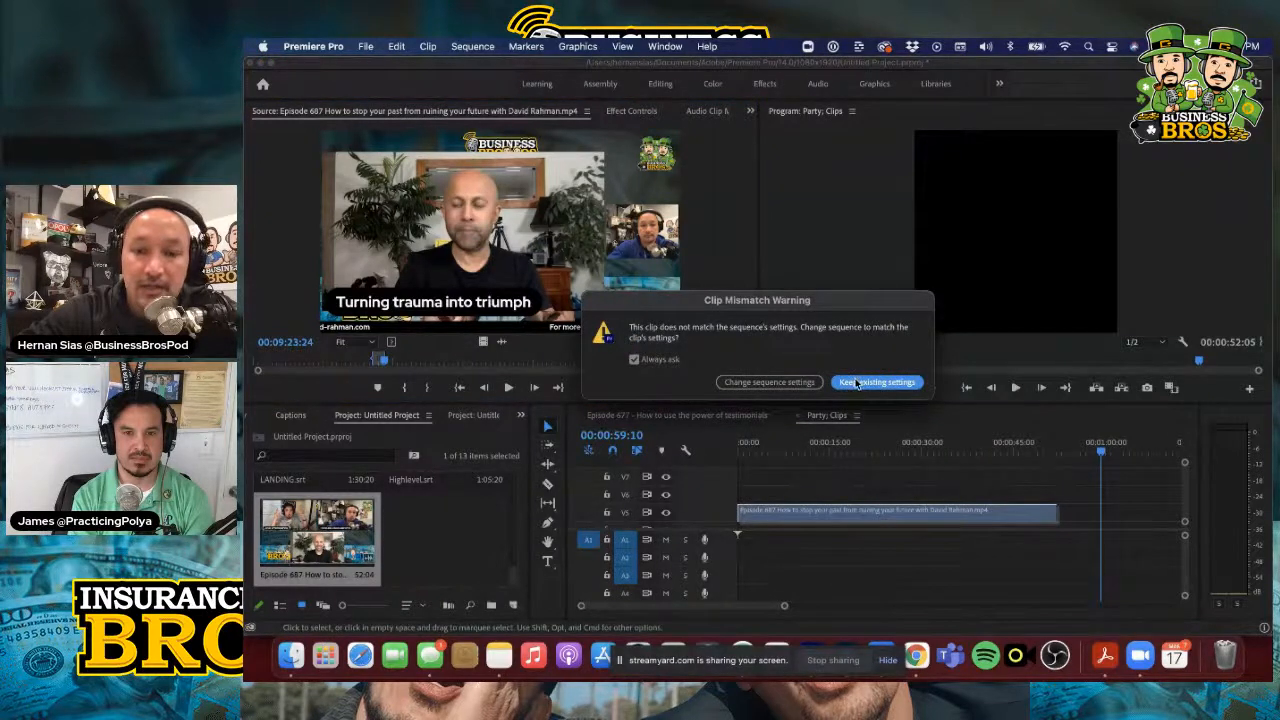
click(856, 383)
scroll(845, 494, down, 2)
click(828, 473)
drag(828, 473, 826, 520)
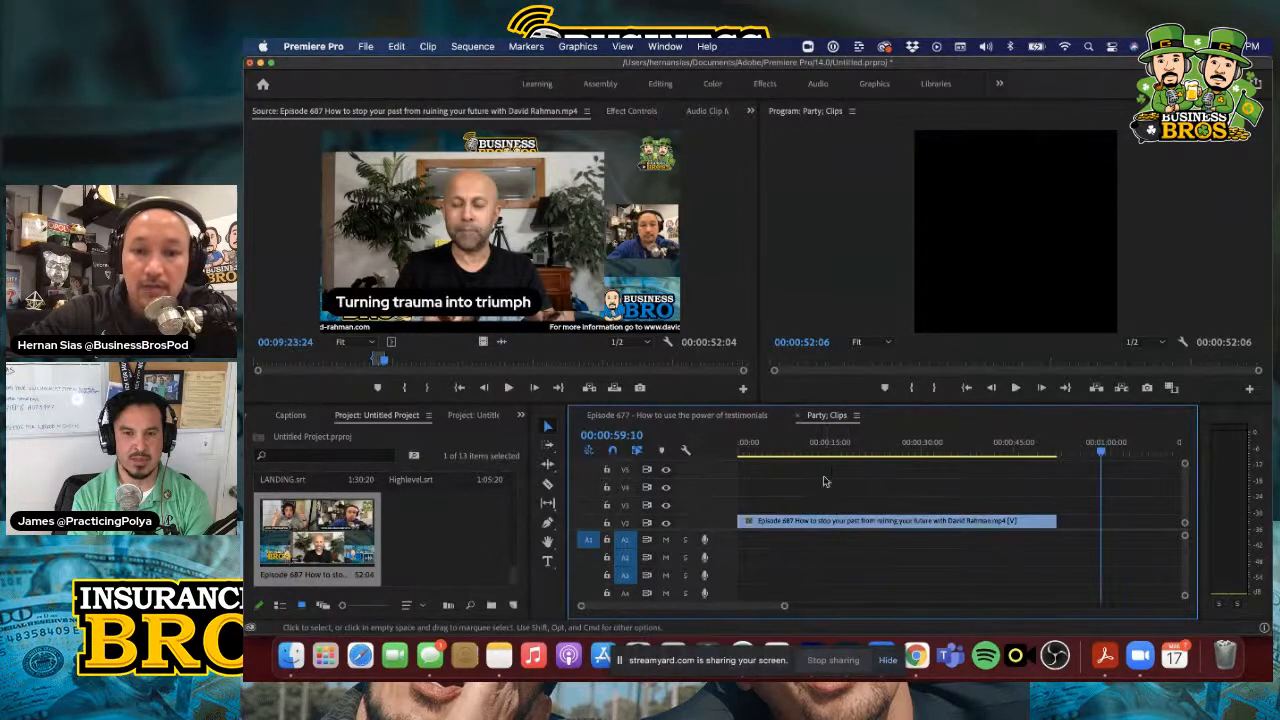
scroll(822, 491, down, 1)
scroll(814, 562, up, 3)
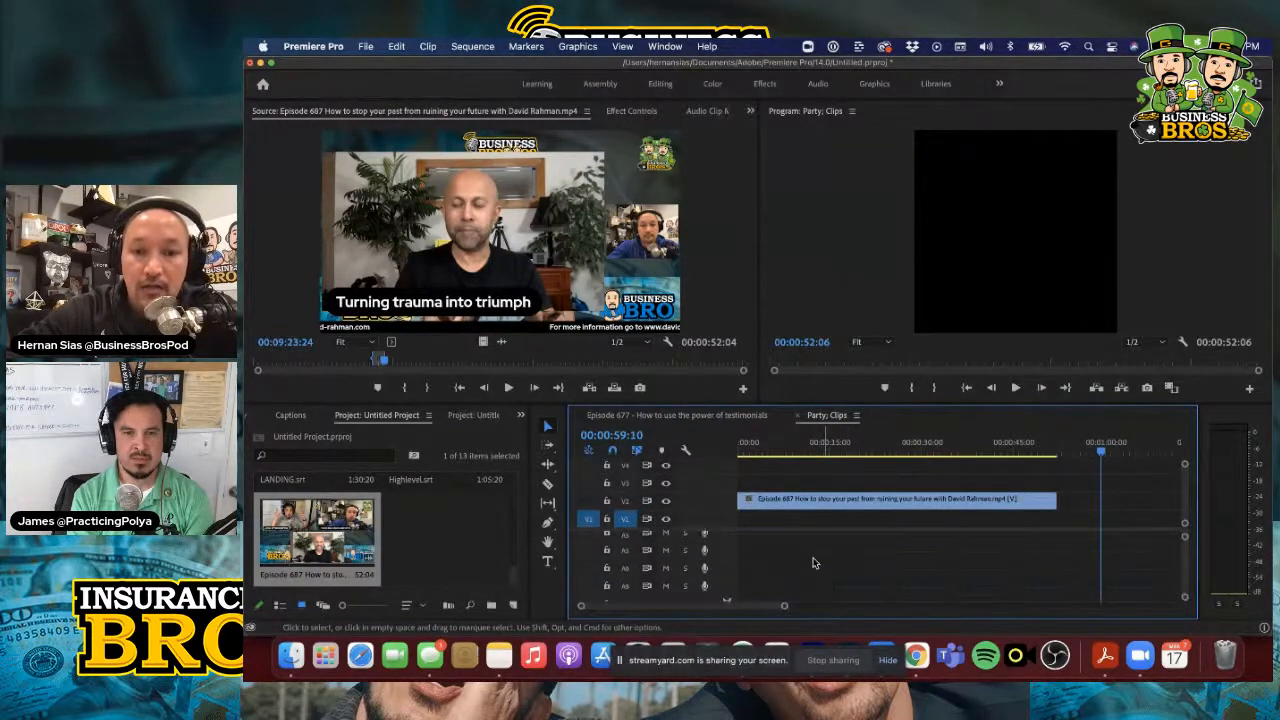
drag(780, 590, 776, 519)
scroll(787, 564, up, 1)
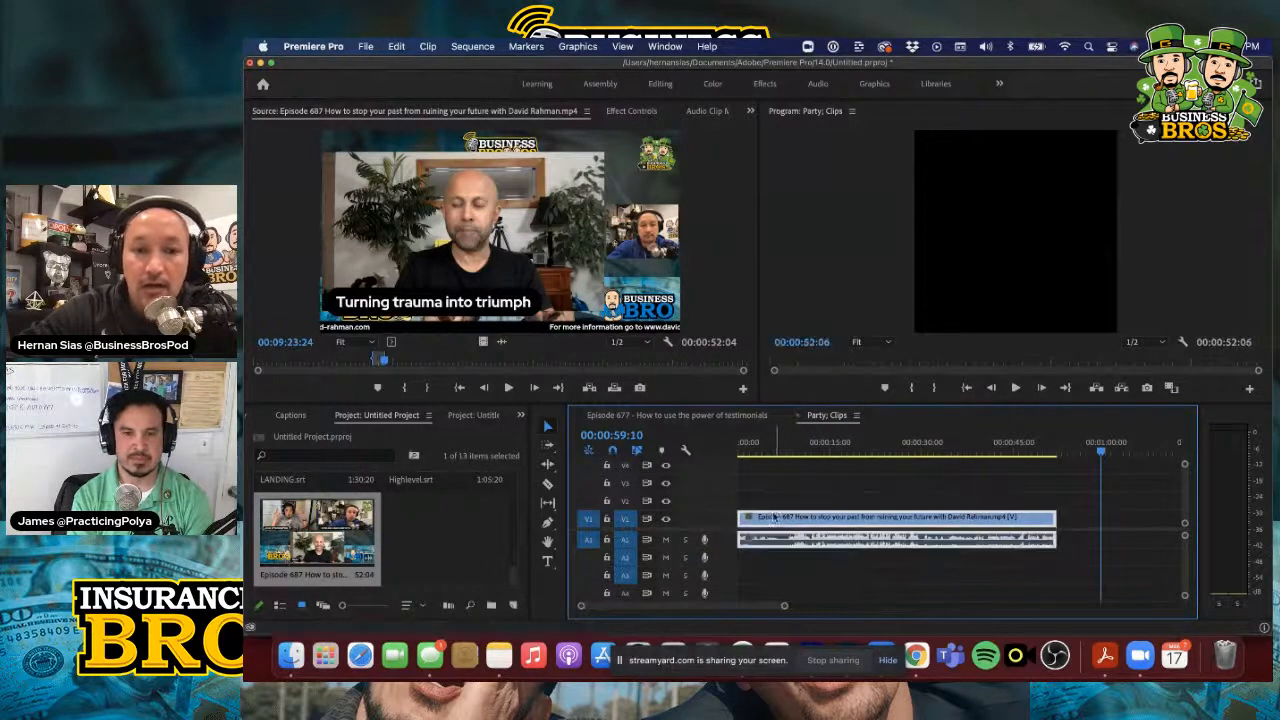
click(805, 512)
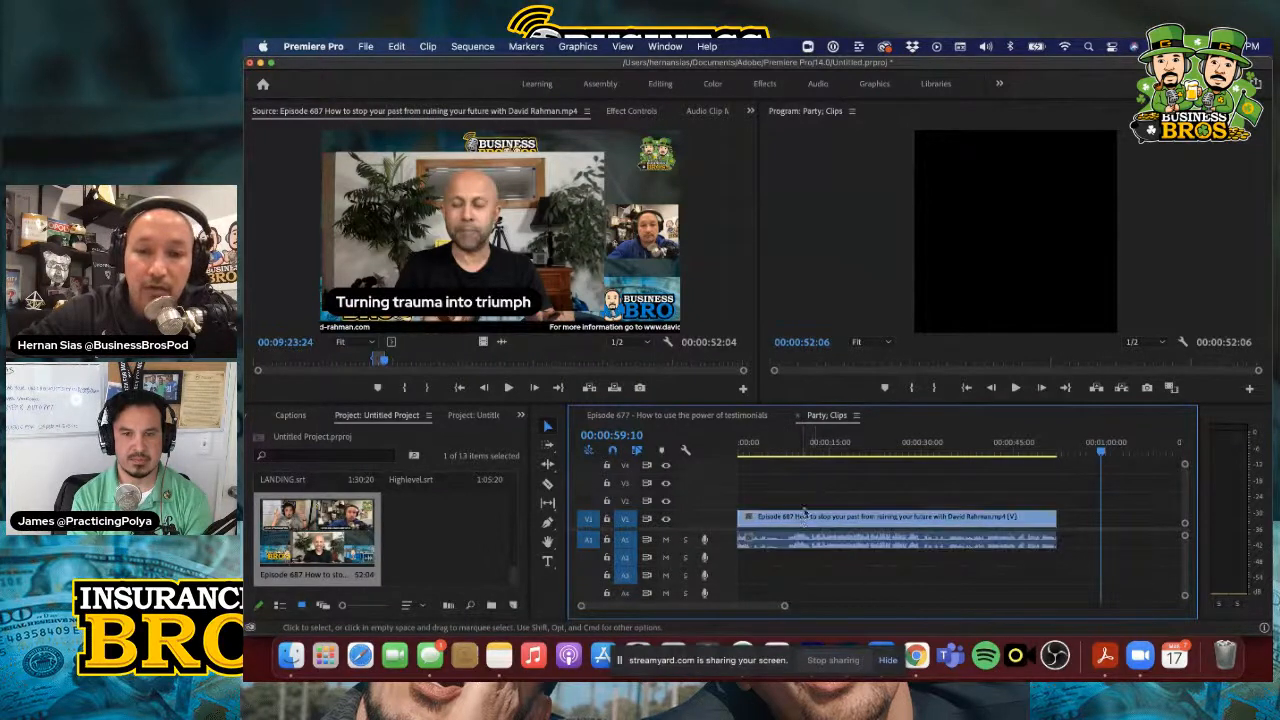
click(504, 346)
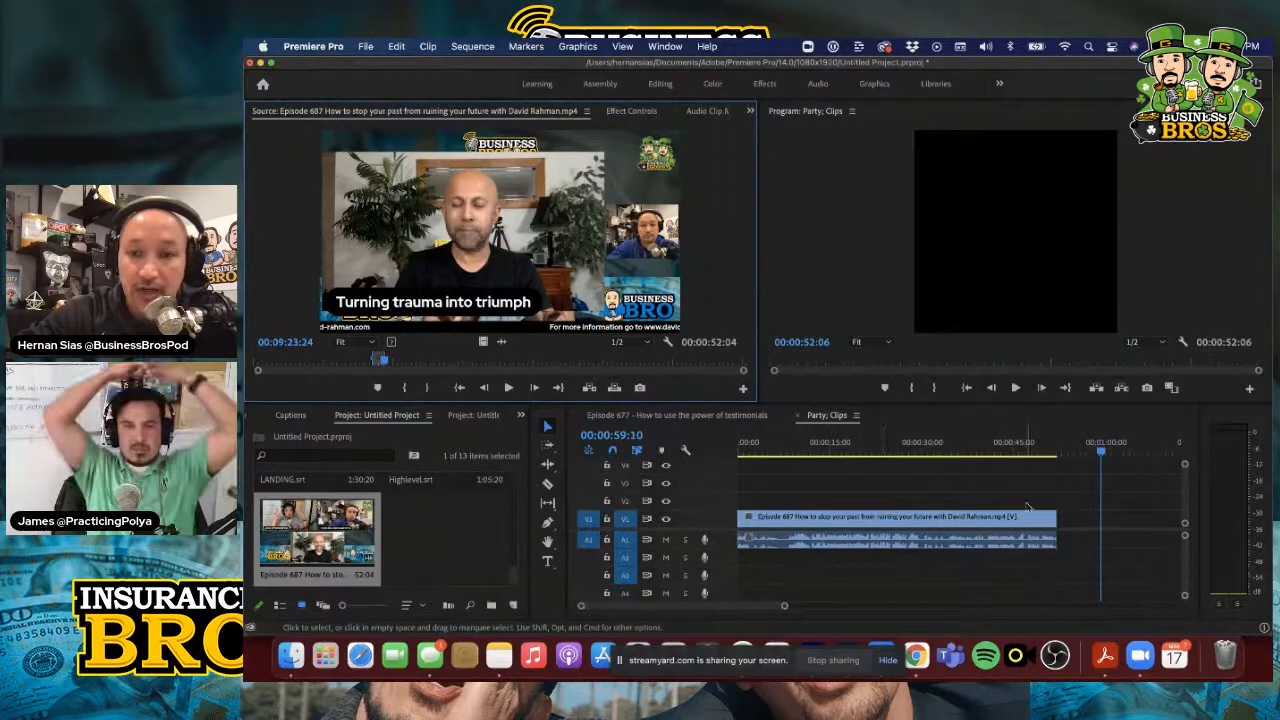
Play the Party; Clips sequence from its beginning to check how the segment is framed, stopping at 00:00:10:24
drag(1102, 452, 743, 446)
click(1015, 387)
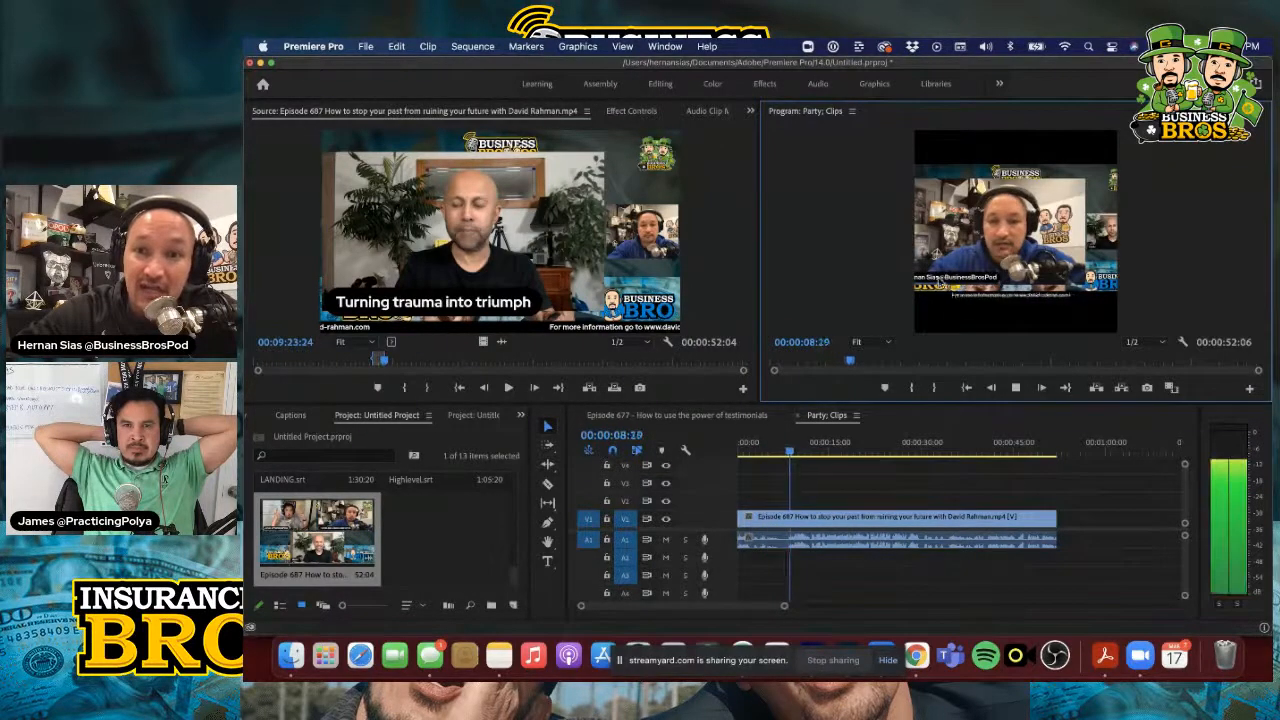
click(1015, 387)
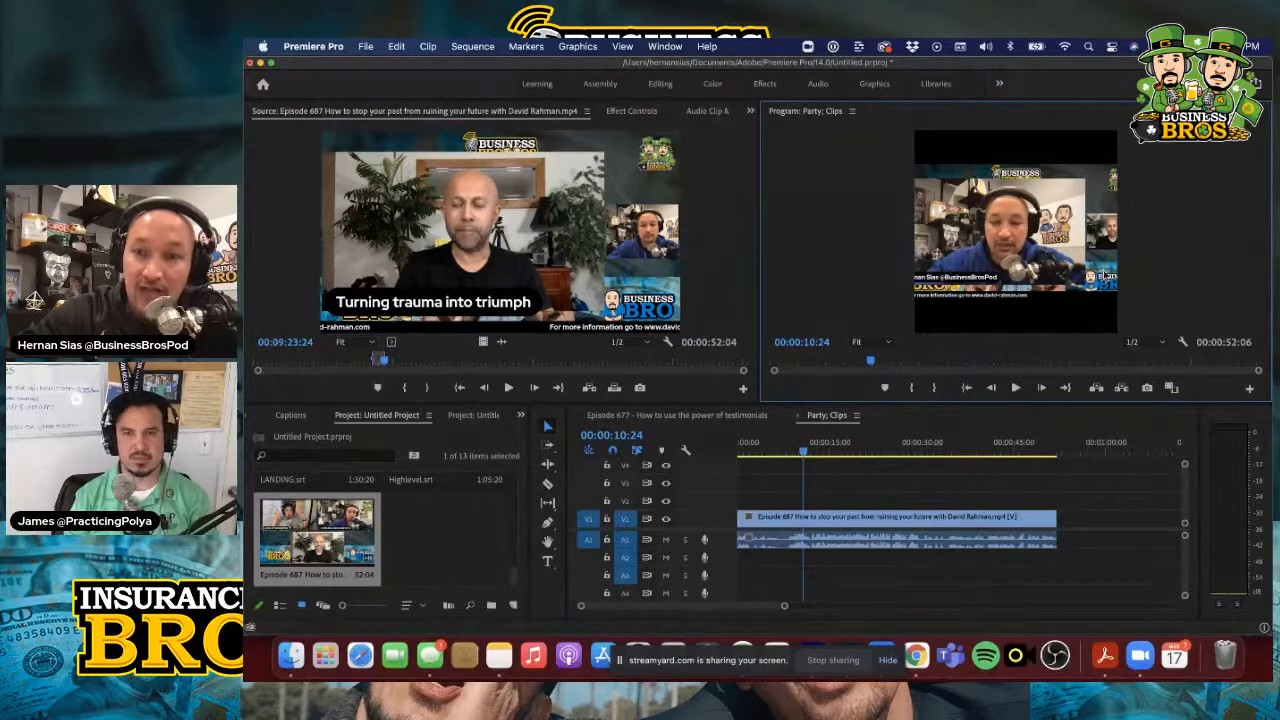
Open the effect controls of the Episode 687 clip in the Party; Clips sequence
click(853, 519)
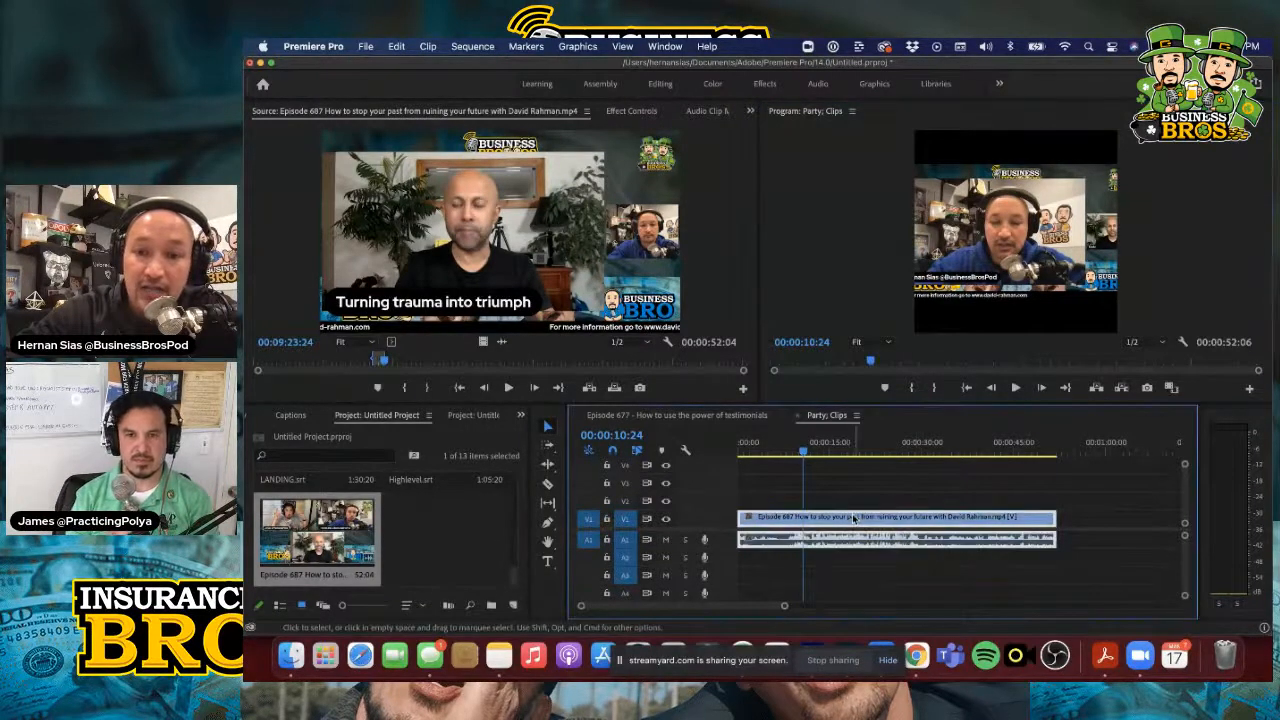
double_click(853, 519)
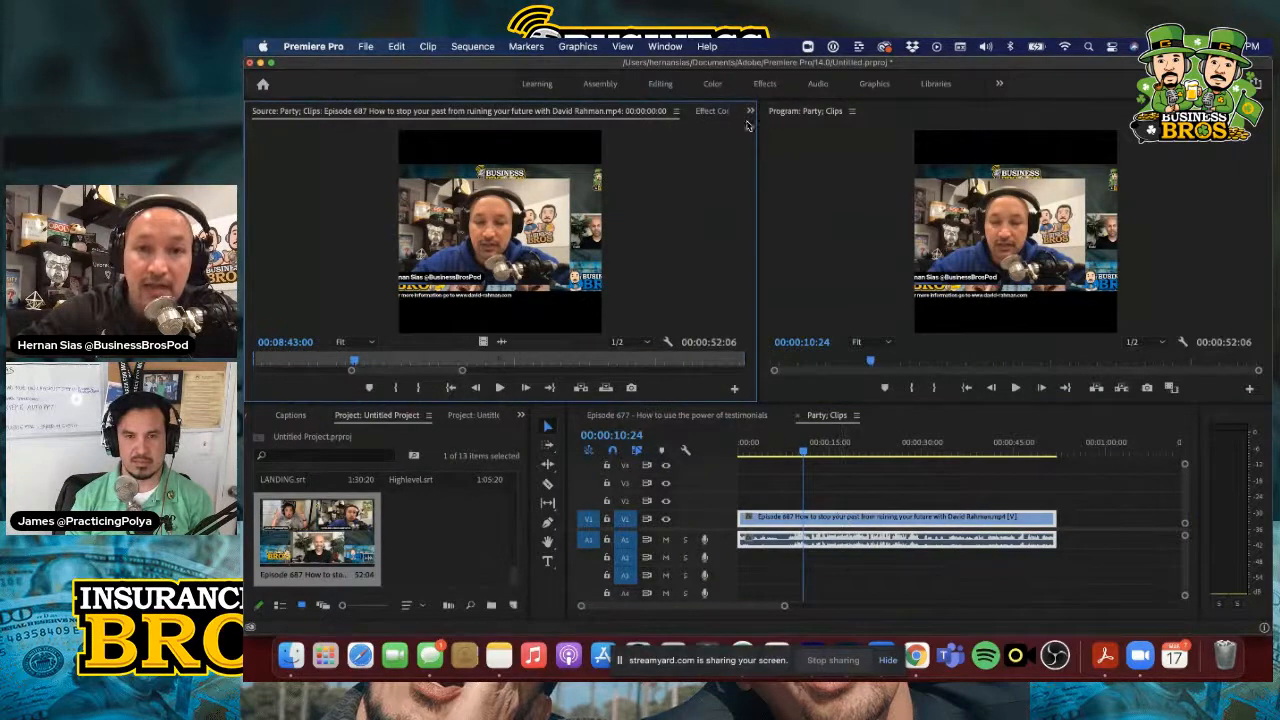
click(711, 111)
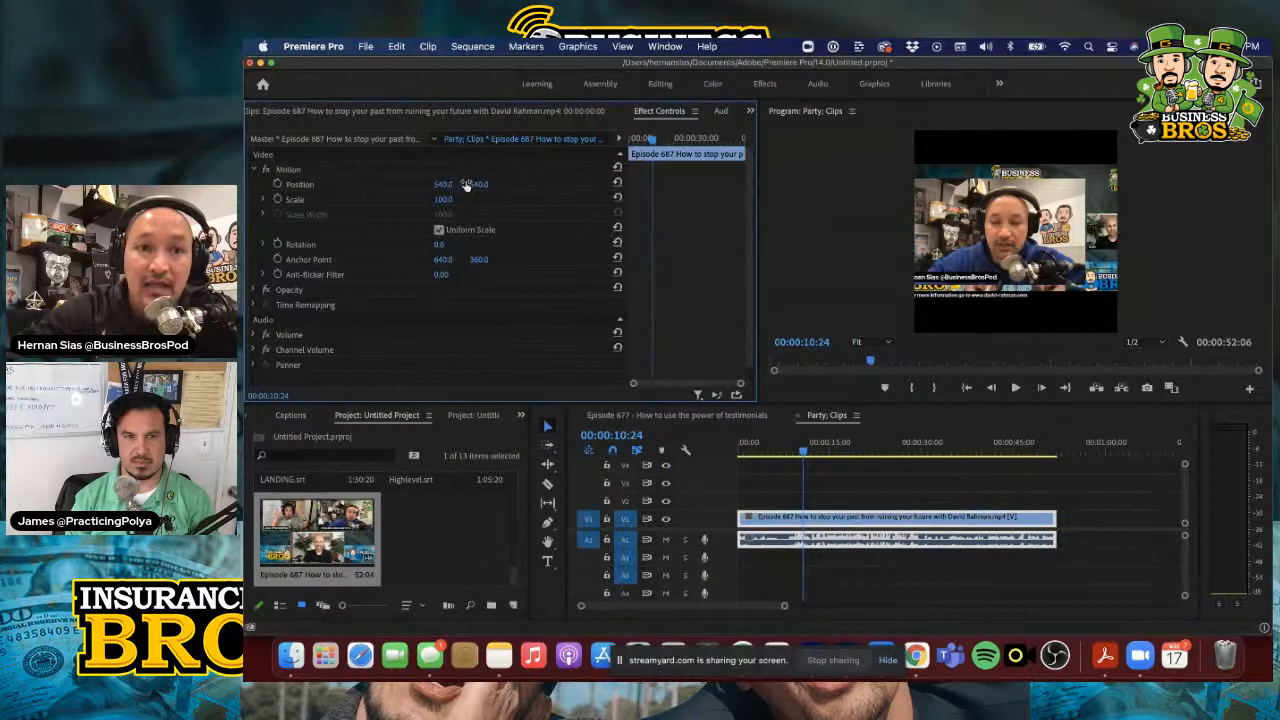
Try shifting the clip's horizontal position and reset its Position values
drag(450, 186, 451, 186)
drag(450, 186, 484, 185)
click(617, 184)
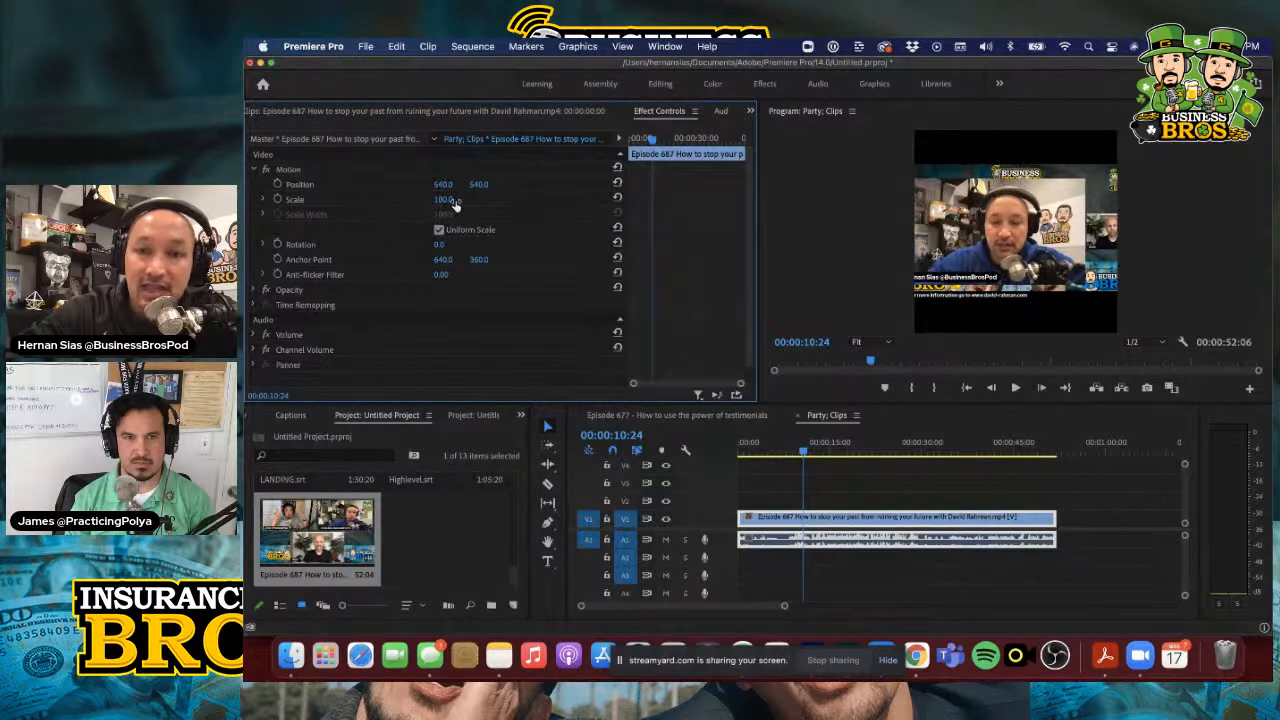
Set the Episode 687 clip's Scale to 85 in its Motion properties
click(453, 198)
text(85)
key(Return)
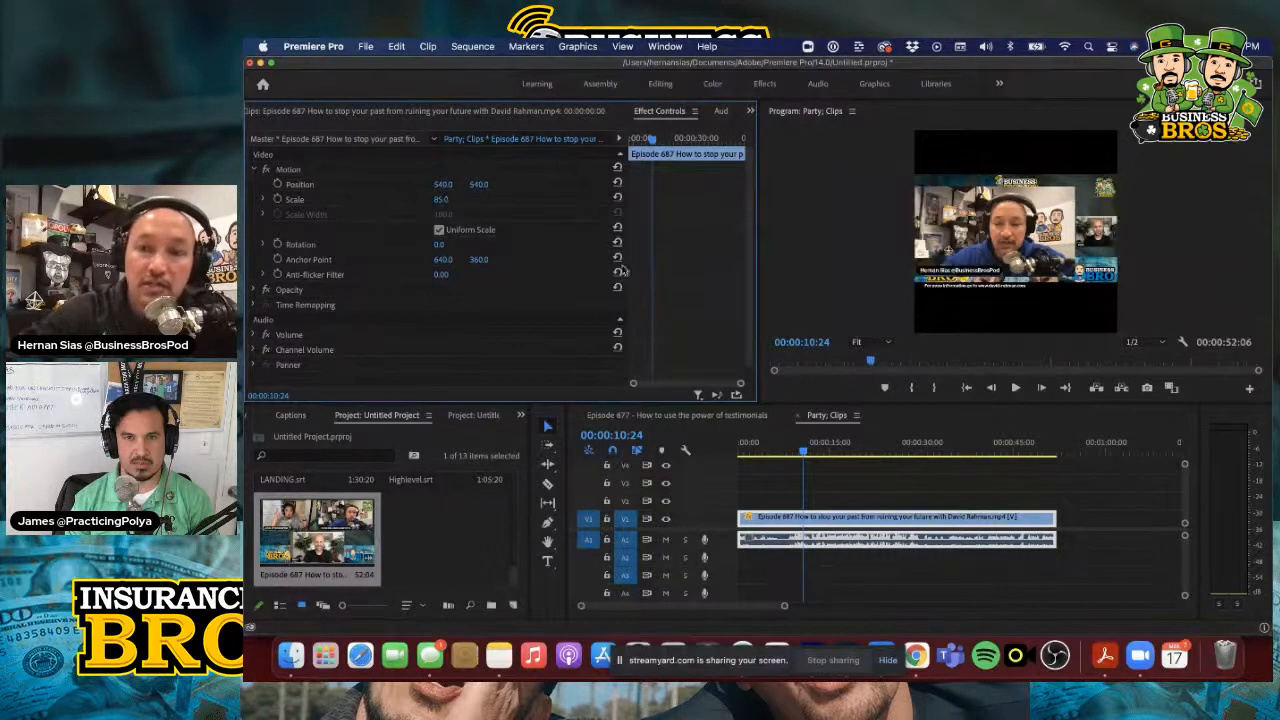
Review the finished Episode 677 sequence as a reference, and play the resized clip in the Party; Clips sequence
click(734, 421)
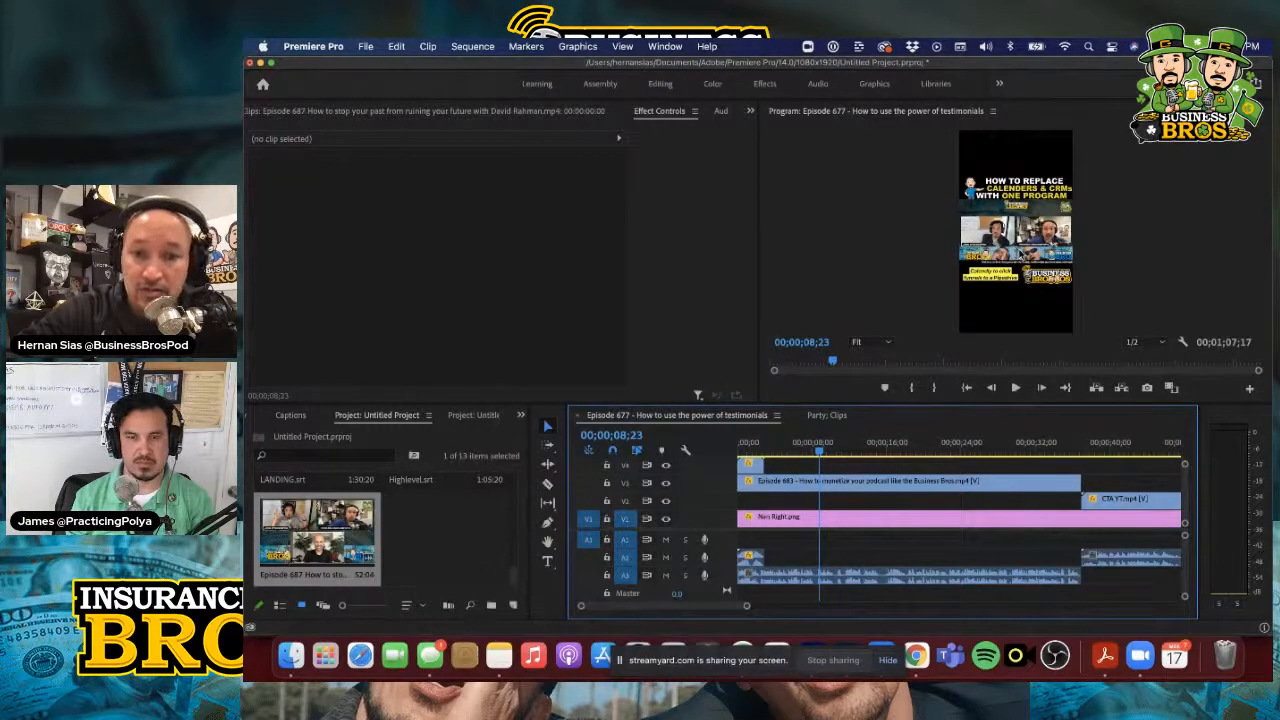
click(826, 415)
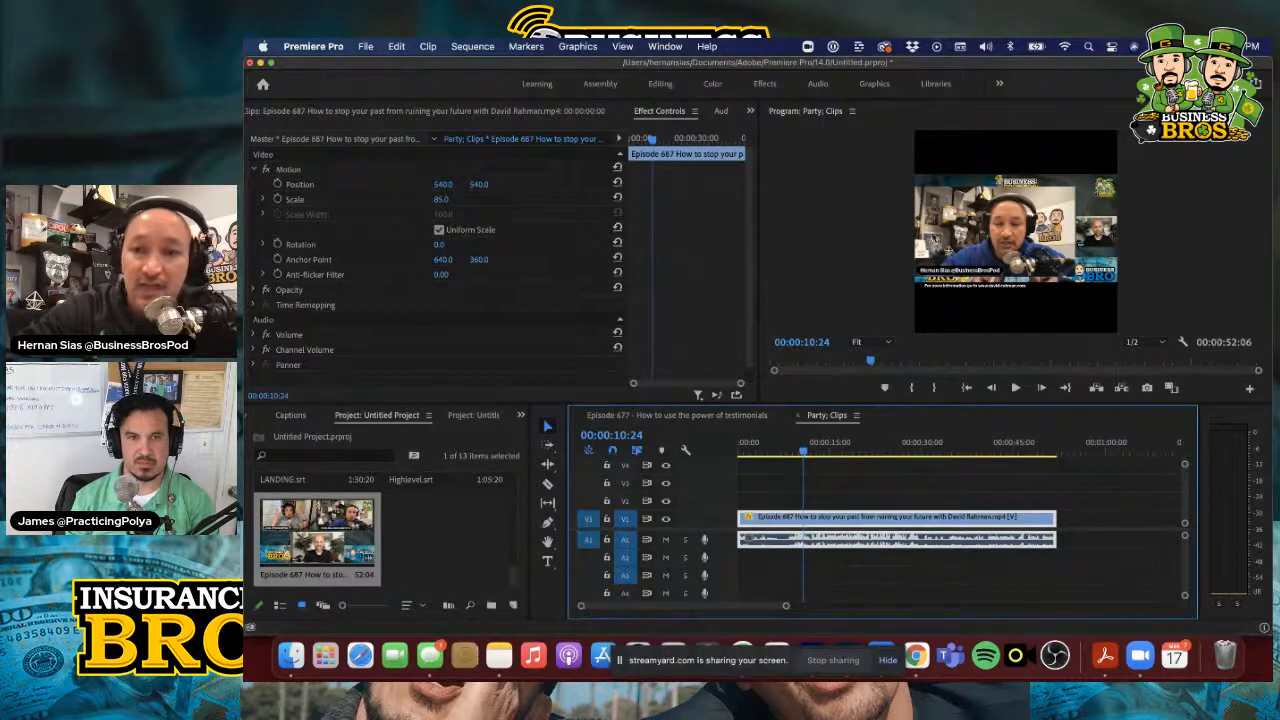
click(1015, 388)
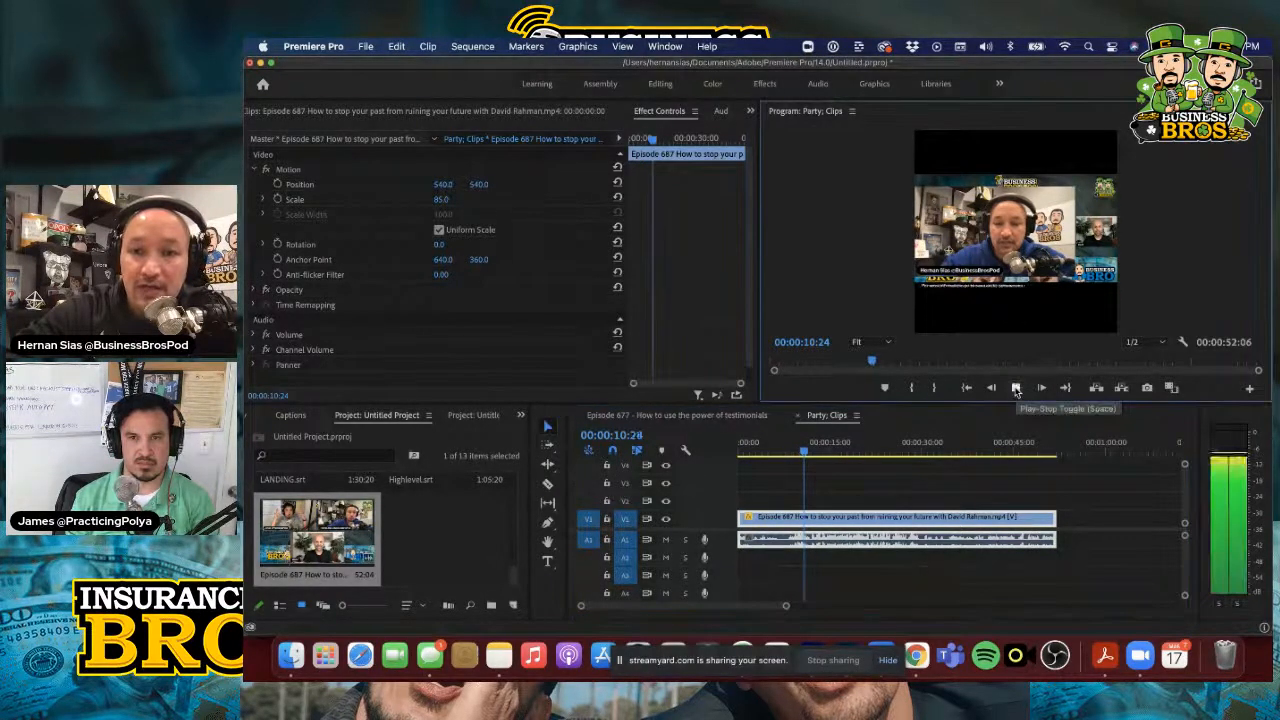
Stop playback and open the media export settings for the Party; Clips sequence
click(1015, 388)
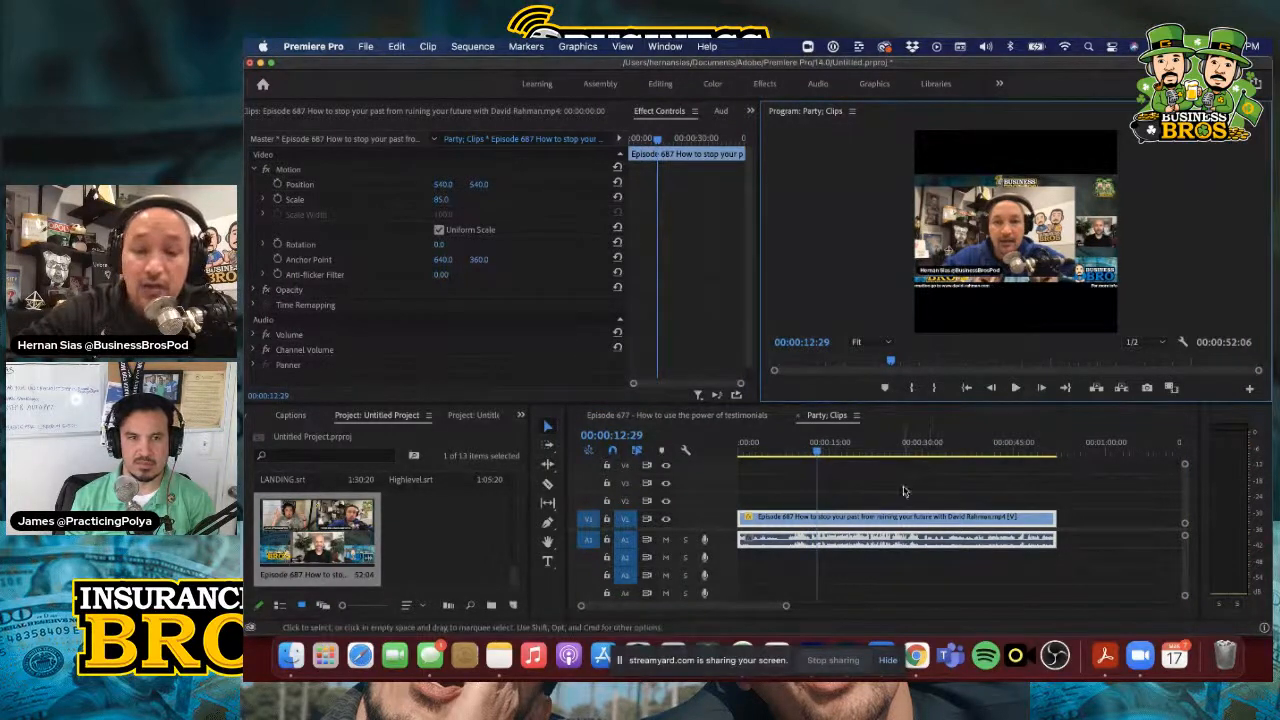
click(366, 46)
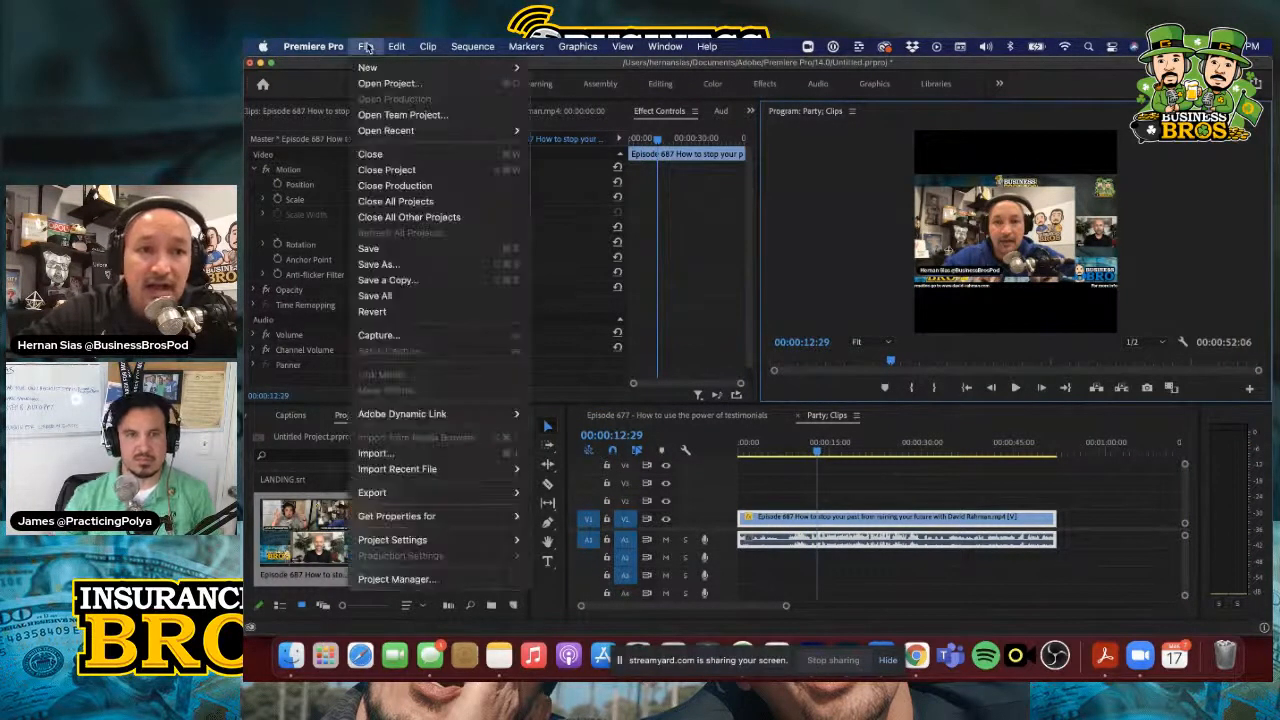
mouse_move(505, 492)
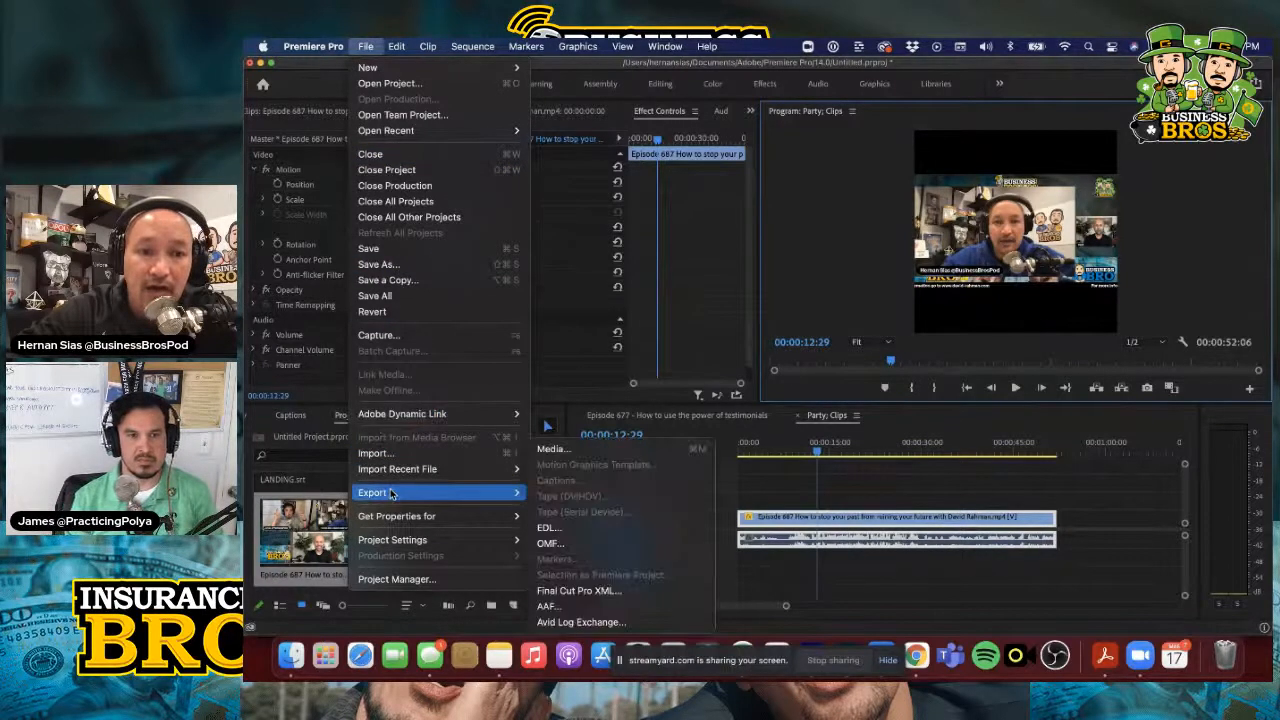
click(553, 449)
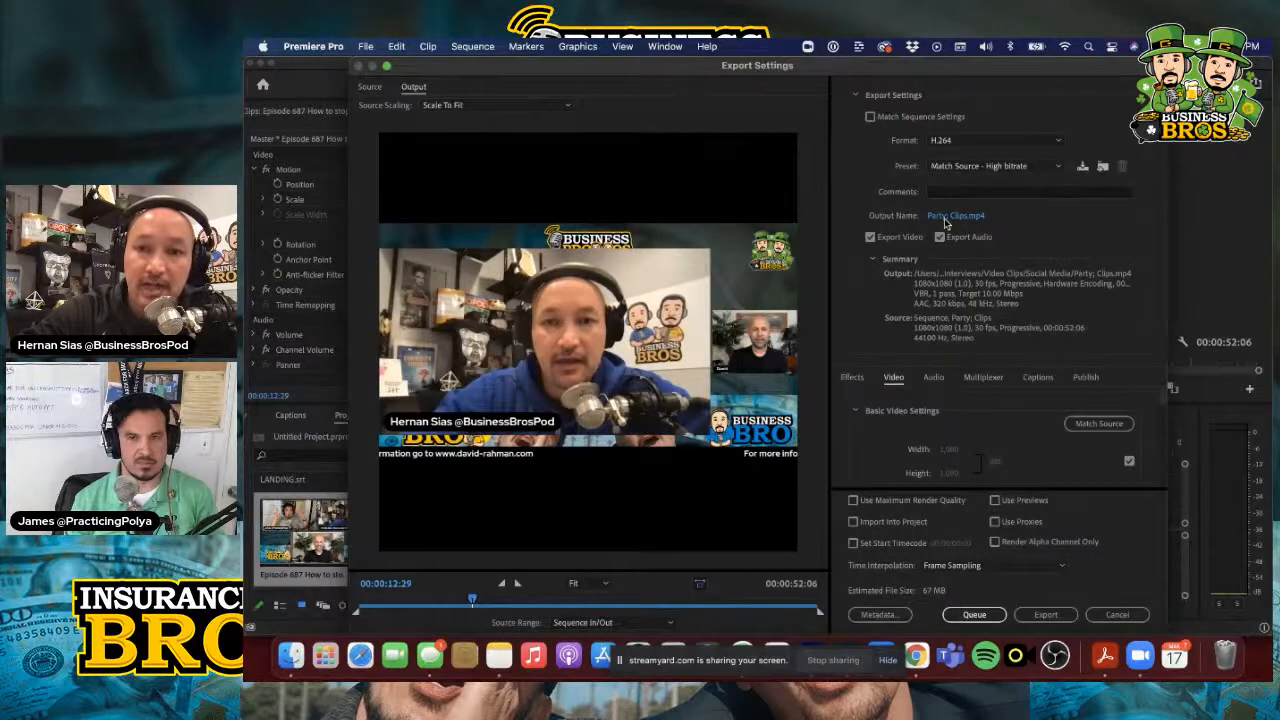
Export the sequence to the Downloads folder as Party; Clips.mp4, replacing the existing file of that name
click(944, 217)
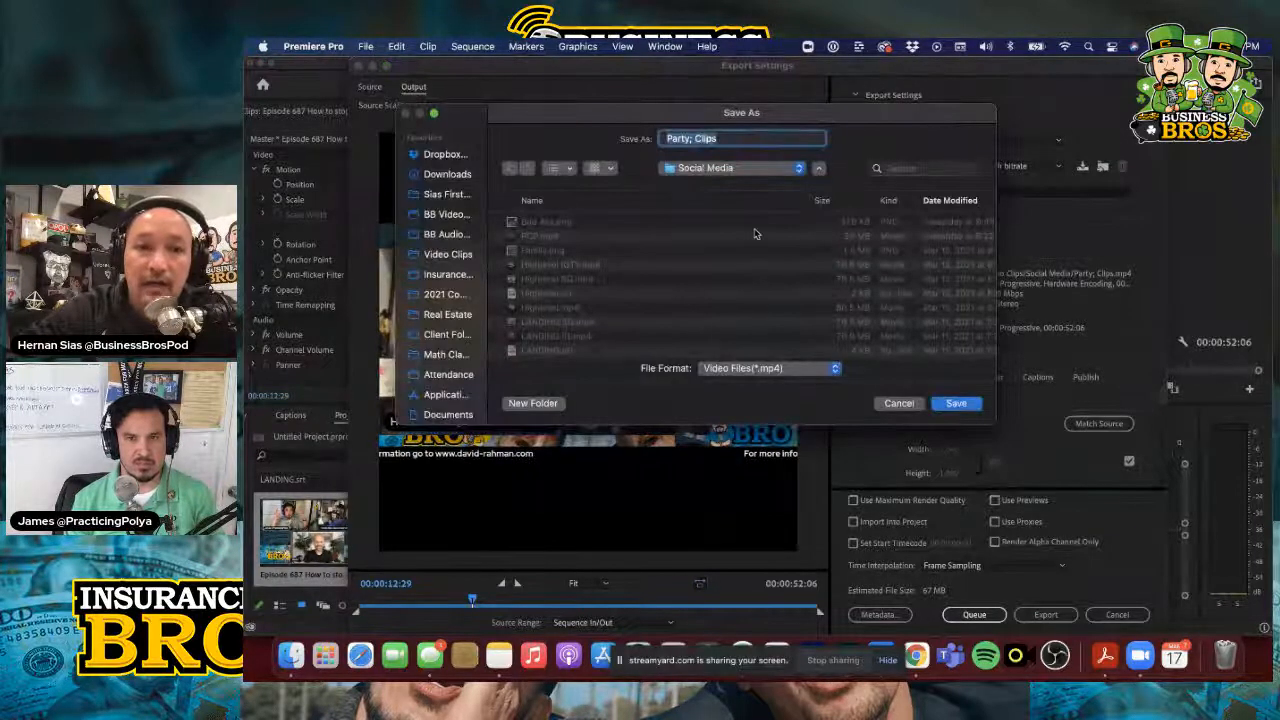
click(451, 177)
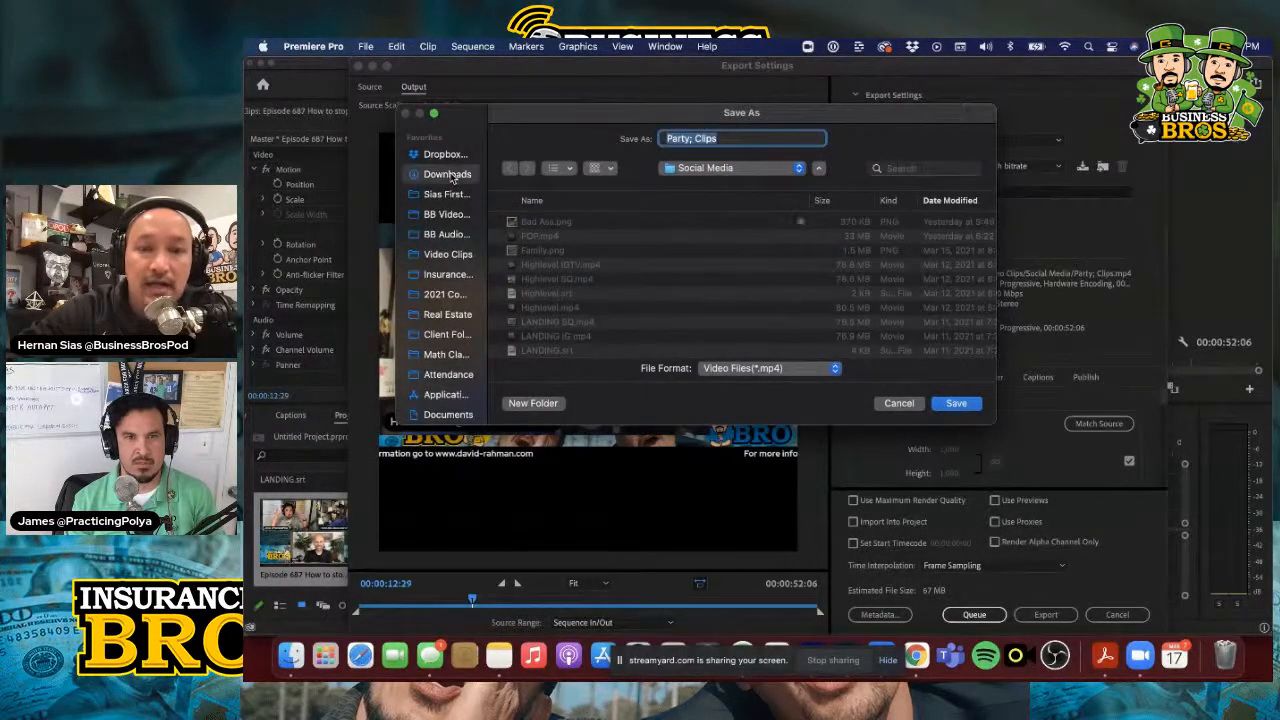
click(956, 404)
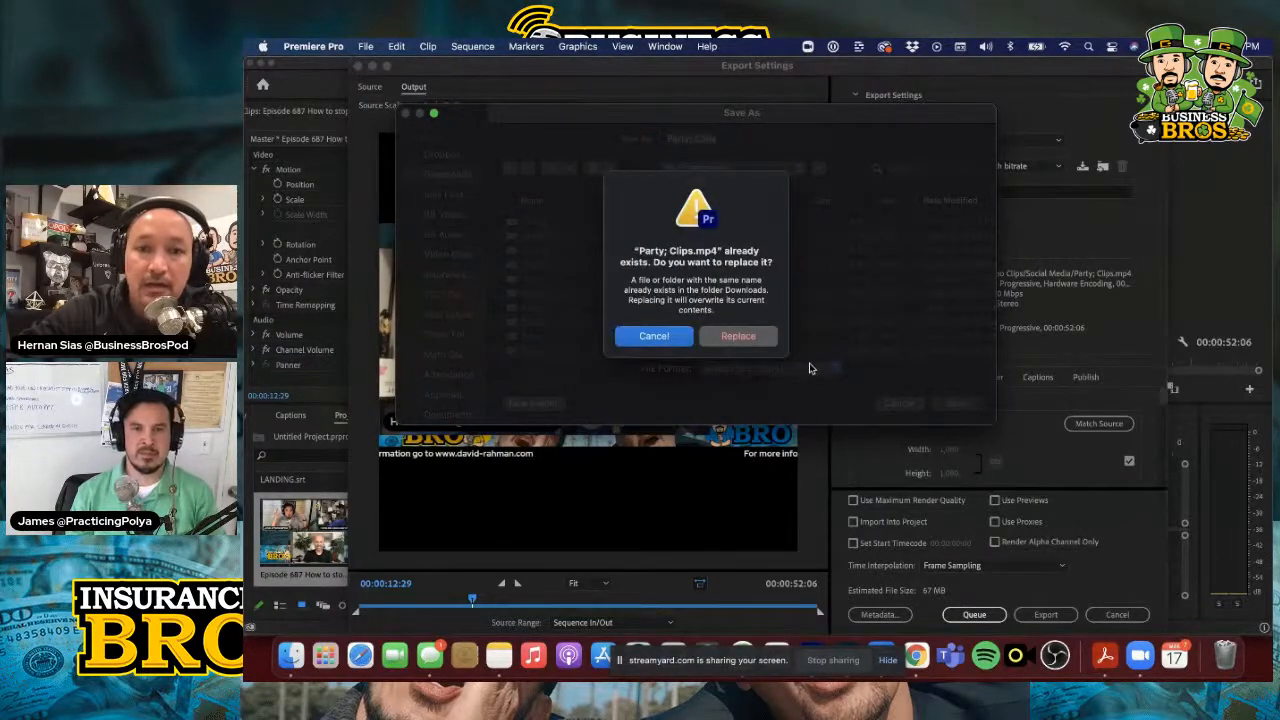
click(735, 337)
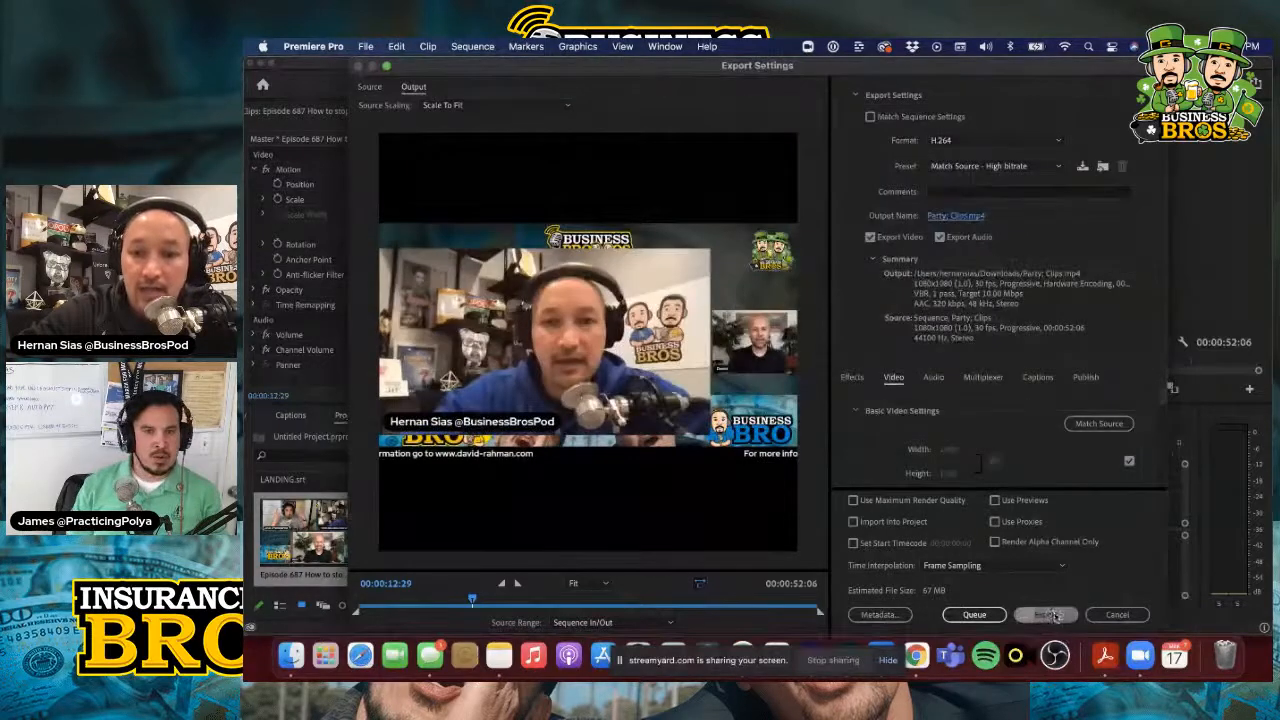
click(1037, 615)
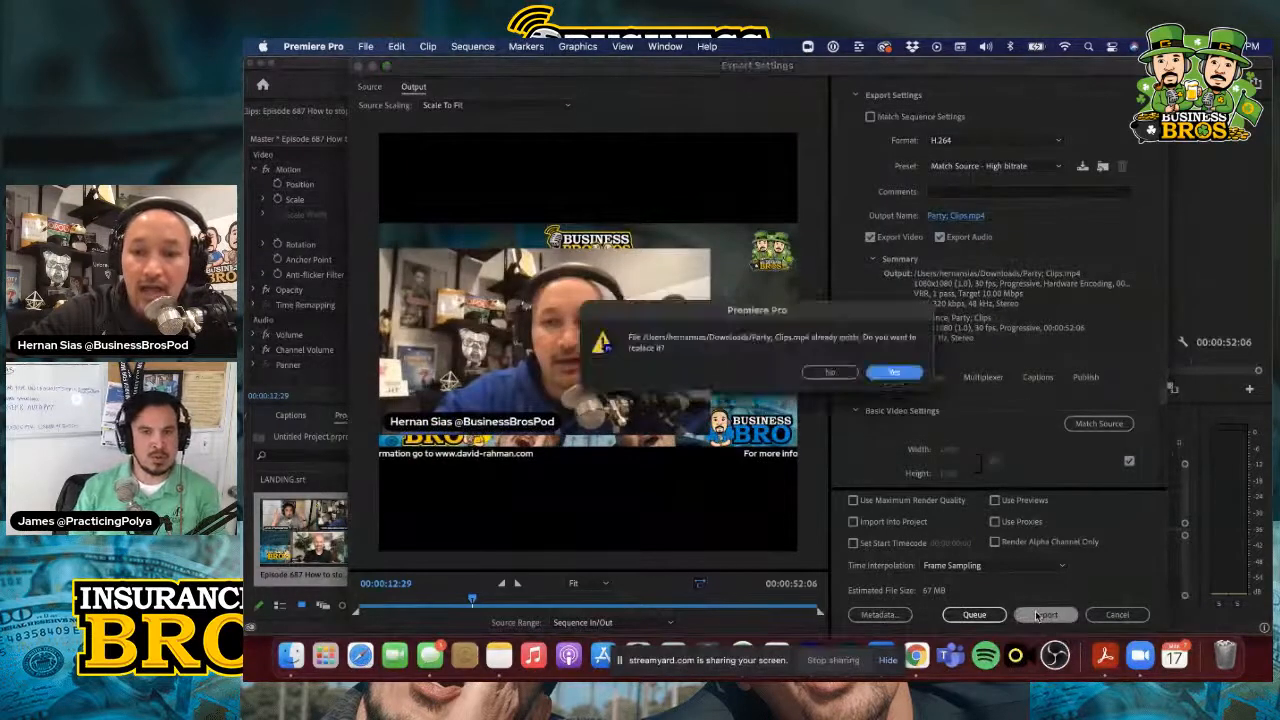
click(894, 373)
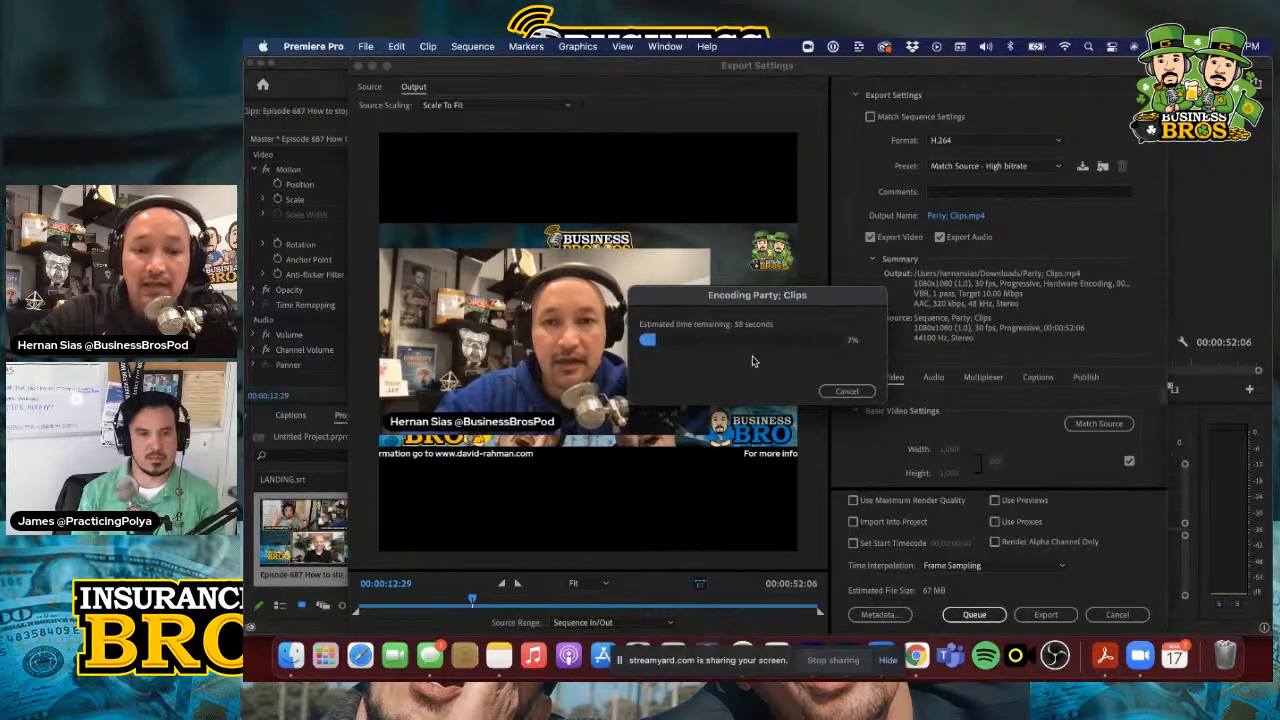
Switch to Descript and dismiss the published audiogram dialog
click(326, 652)
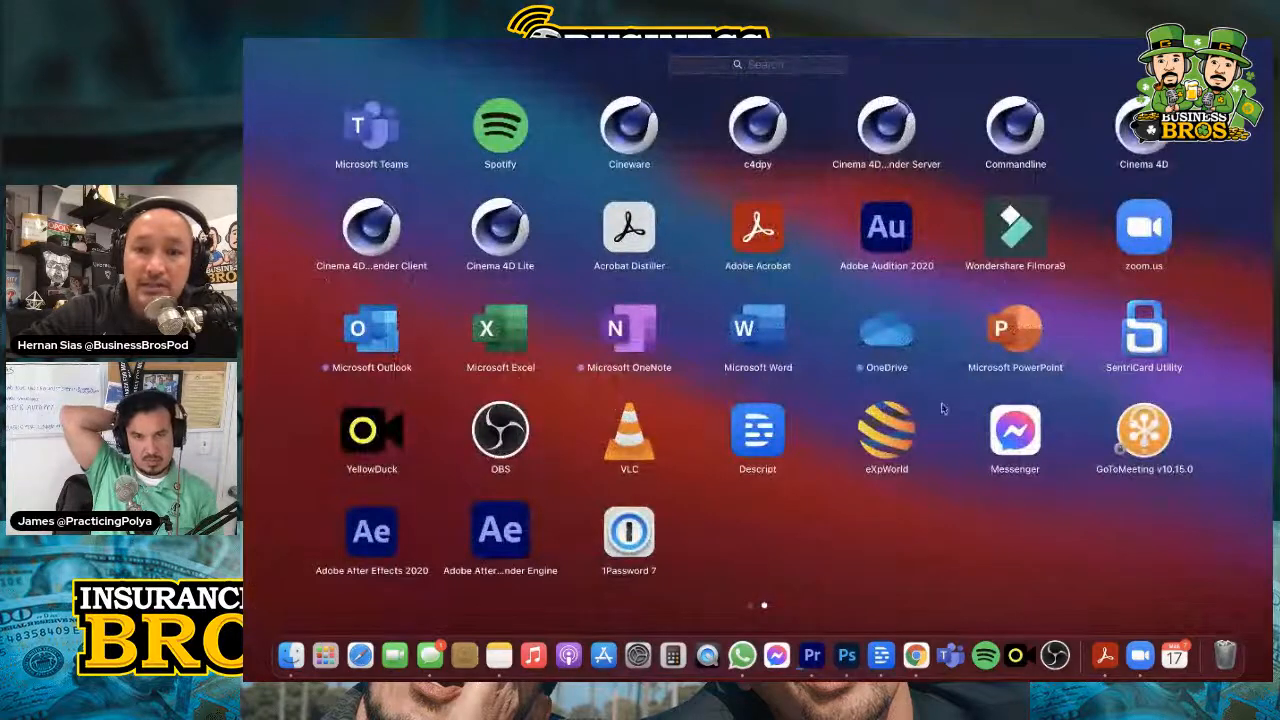
click(757, 440)
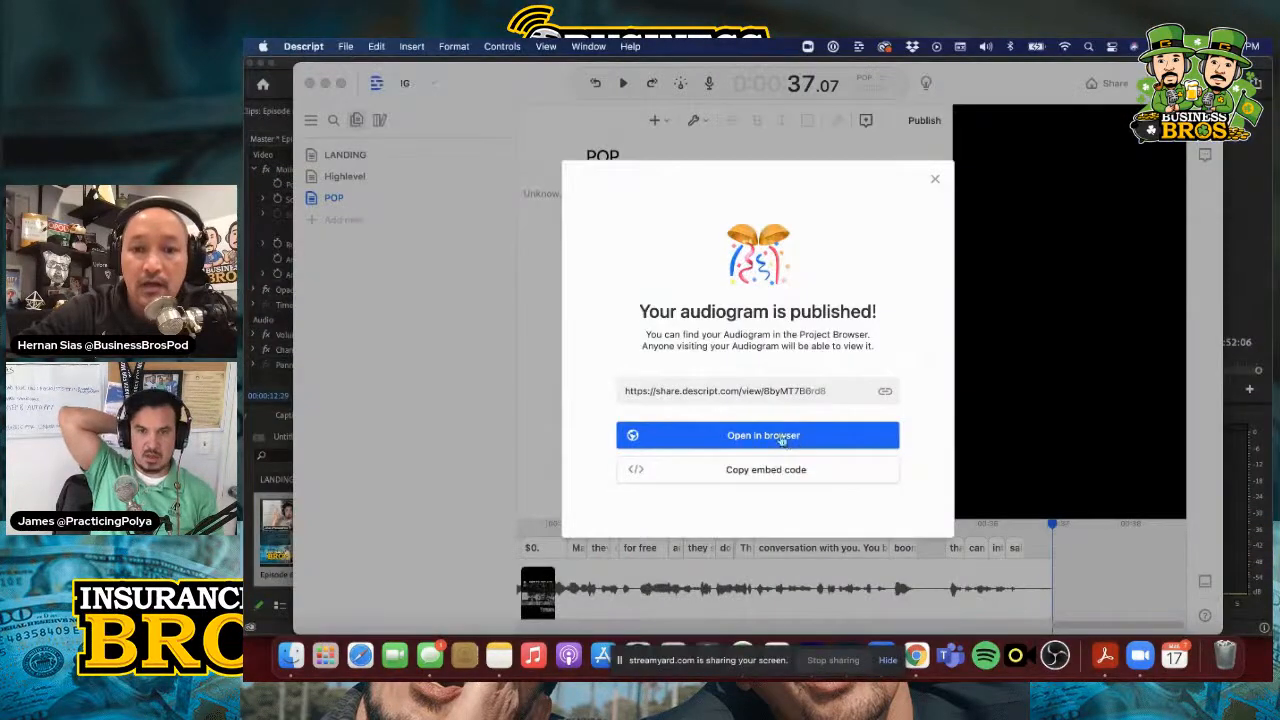
click(935, 179)
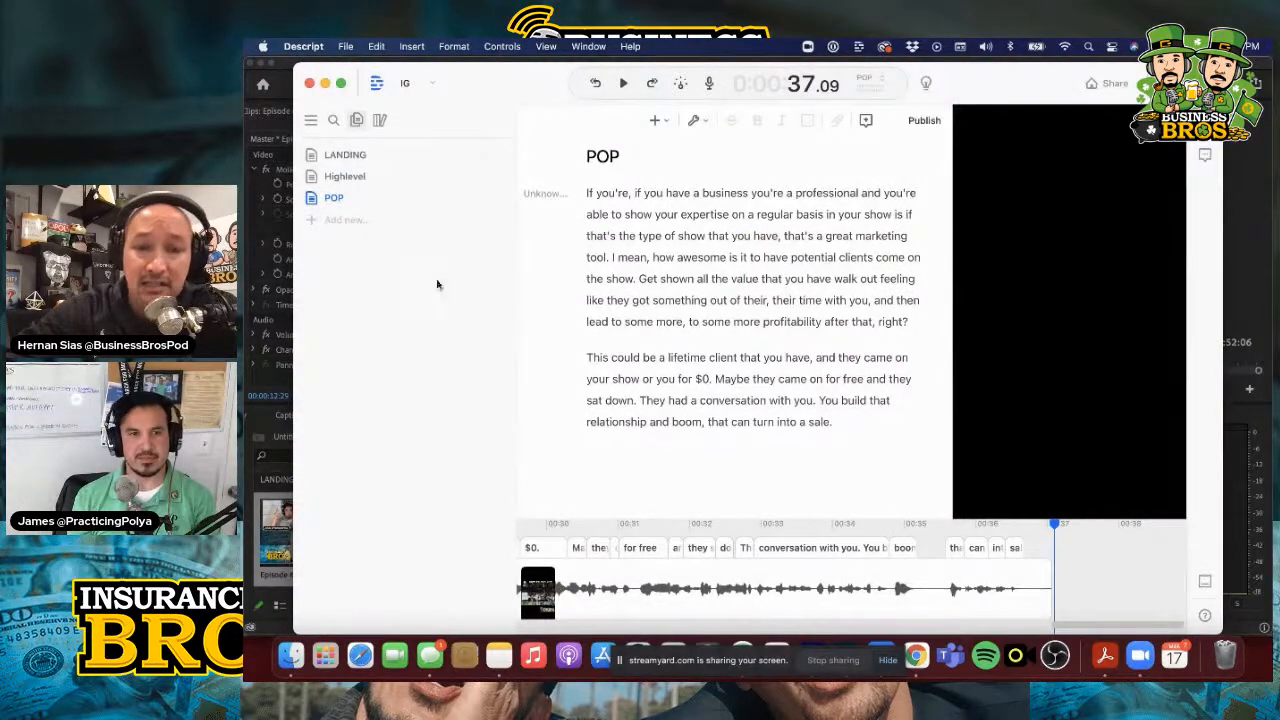
key(super+Tab)
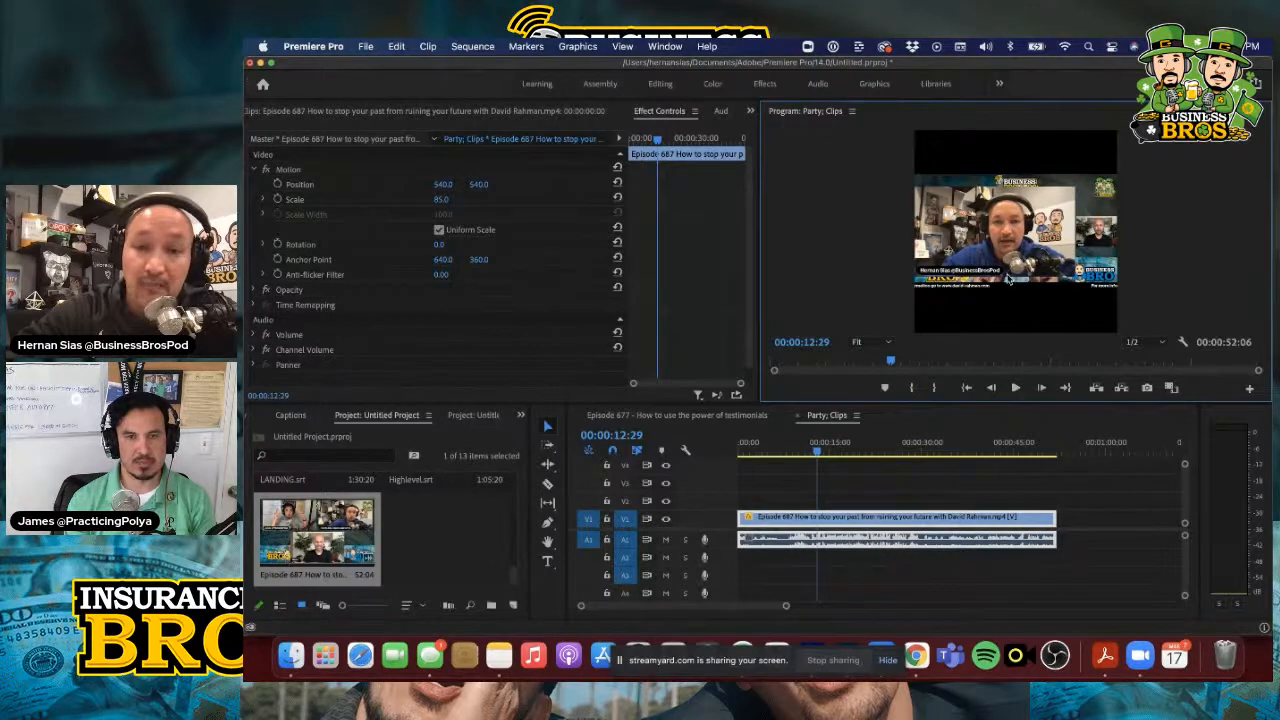
key(super+Tab)
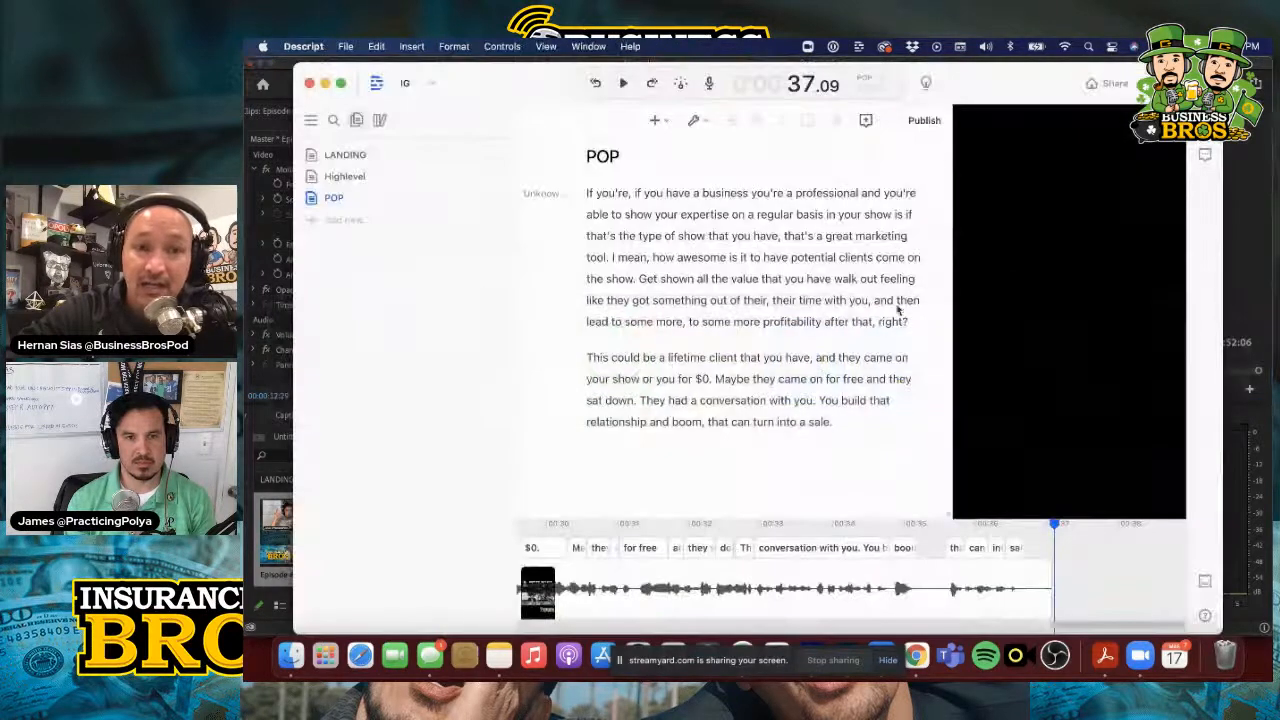
Import Party; Clips.mp4 from Downloads into a new composition in the IG project and start its automatic transcription
click(351, 222)
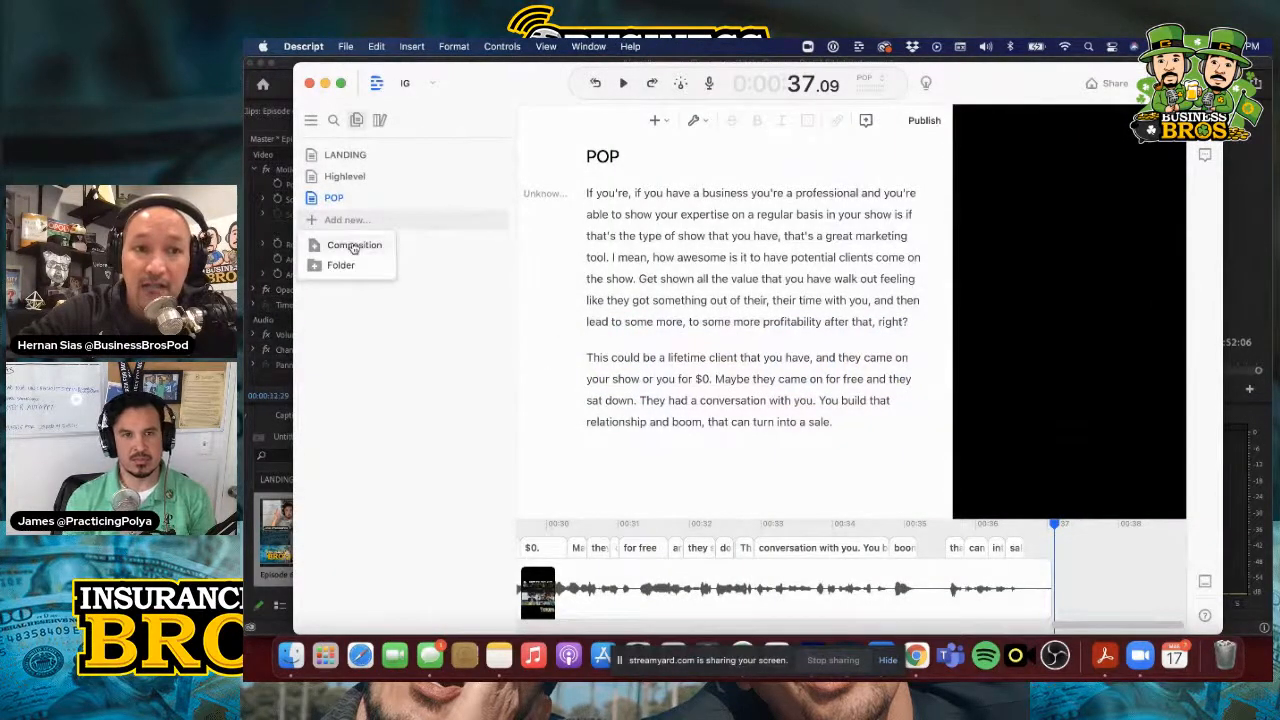
click(354, 245)
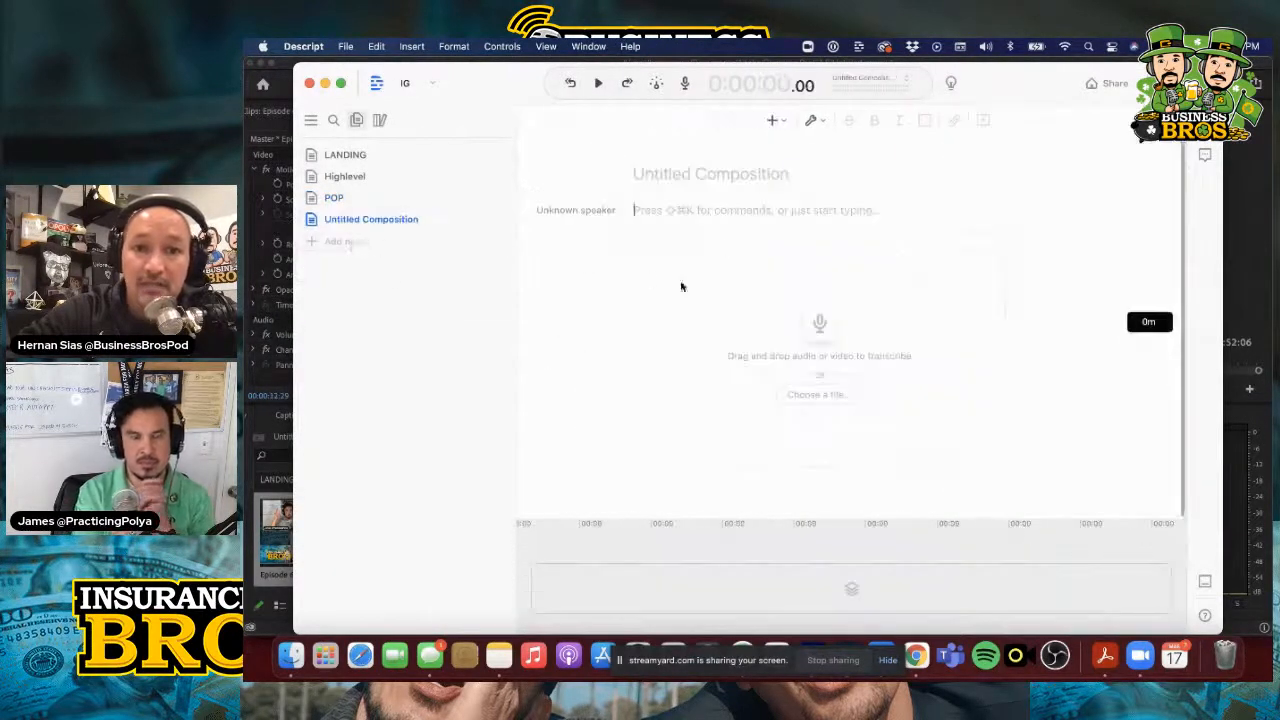
click(805, 398)
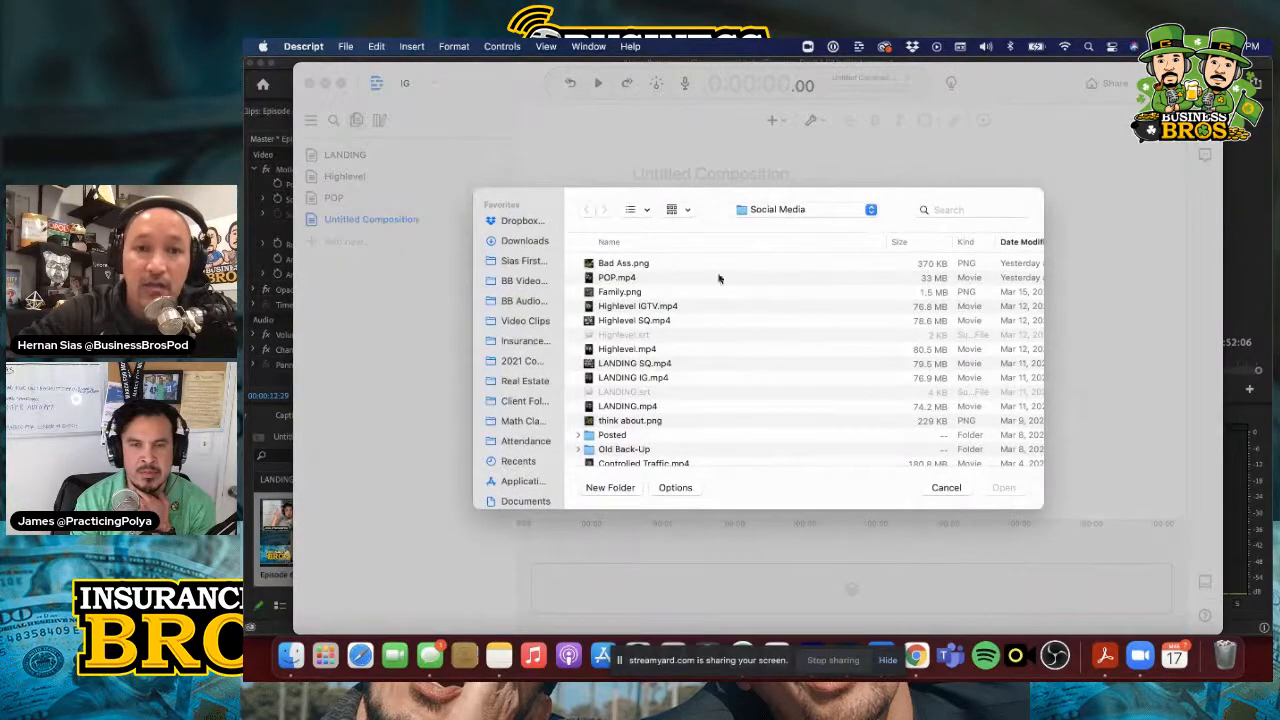
click(518, 244)
double_click(622, 264)
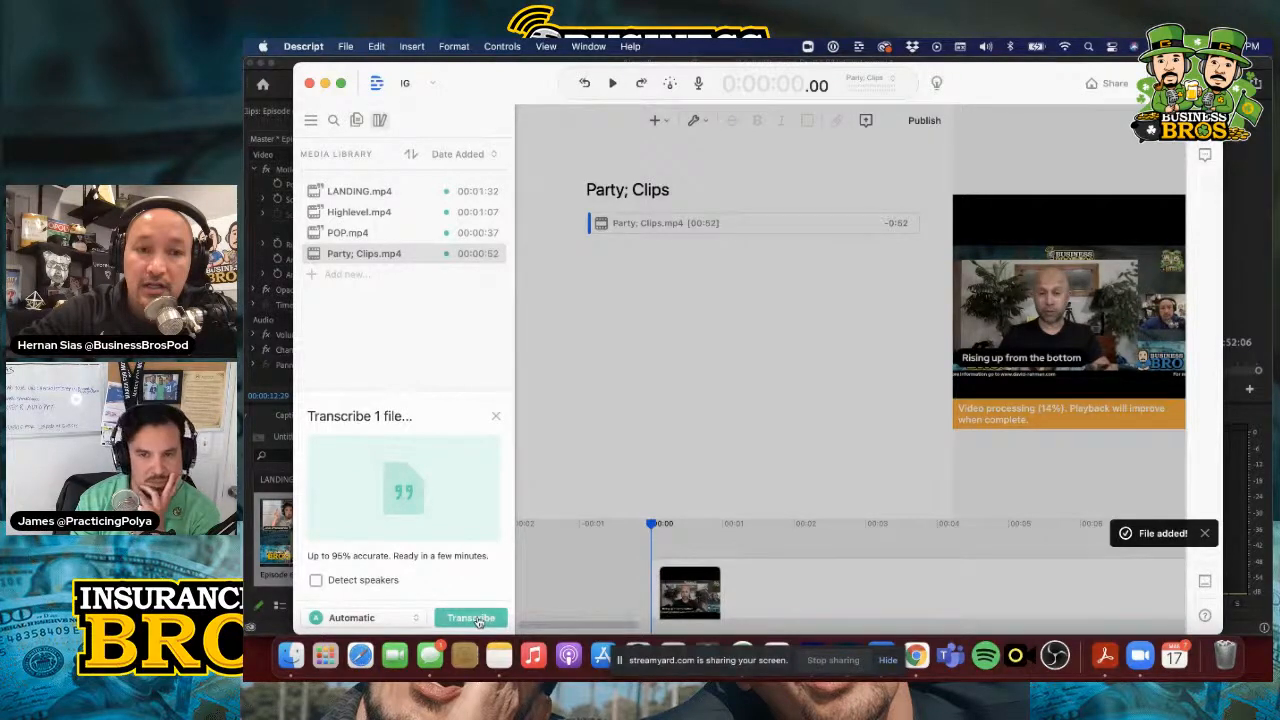
click(470, 618)
Switch to Premiere Pro and place Nan Right.png on track V2 above the Episode 687 clip, spanning the clip's full length
key(super+Tab)
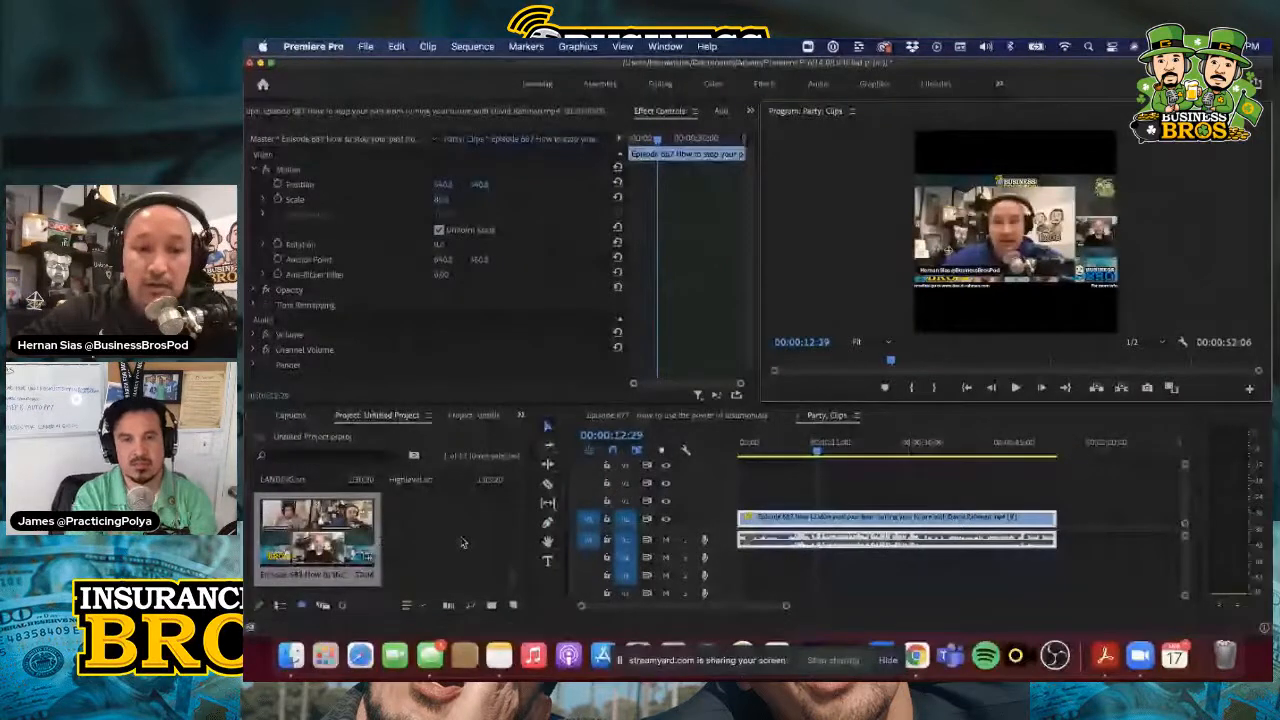
scroll(462, 543, up, 3)
scroll(462, 541, up, 2)
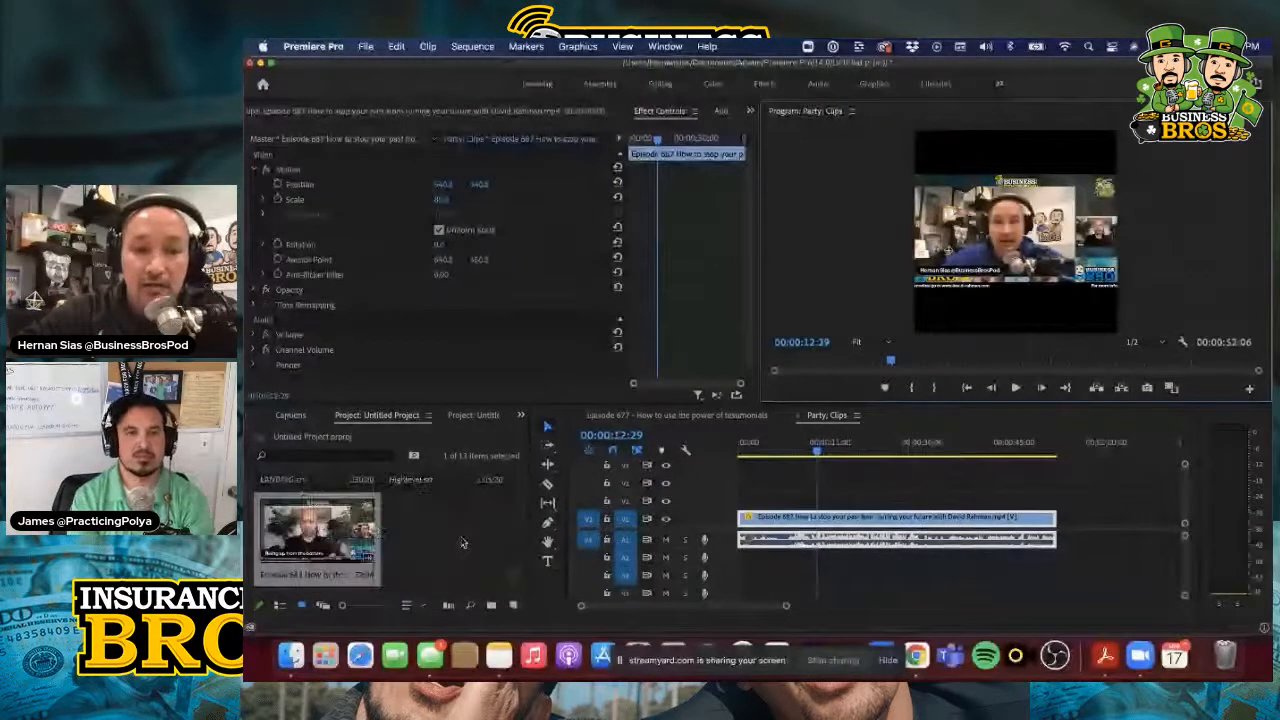
scroll(462, 543, up, 2)
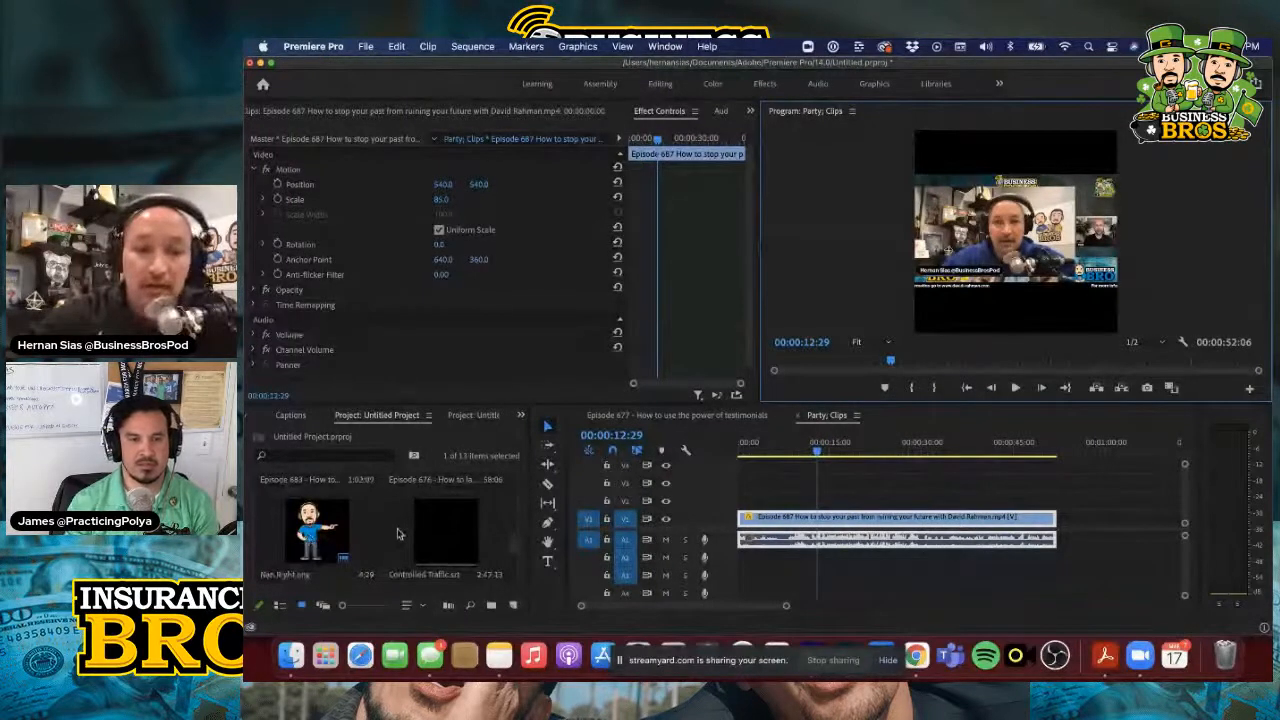
click(318, 532)
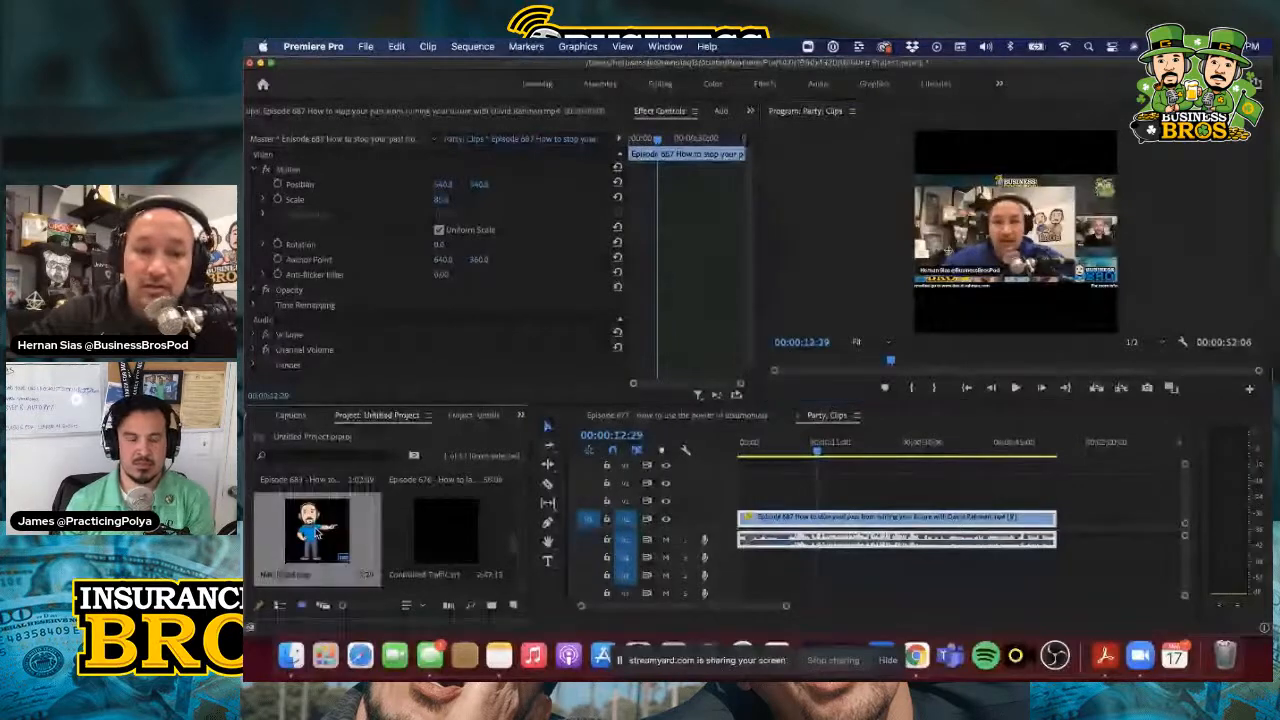
drag(318, 532, 1053, 497)
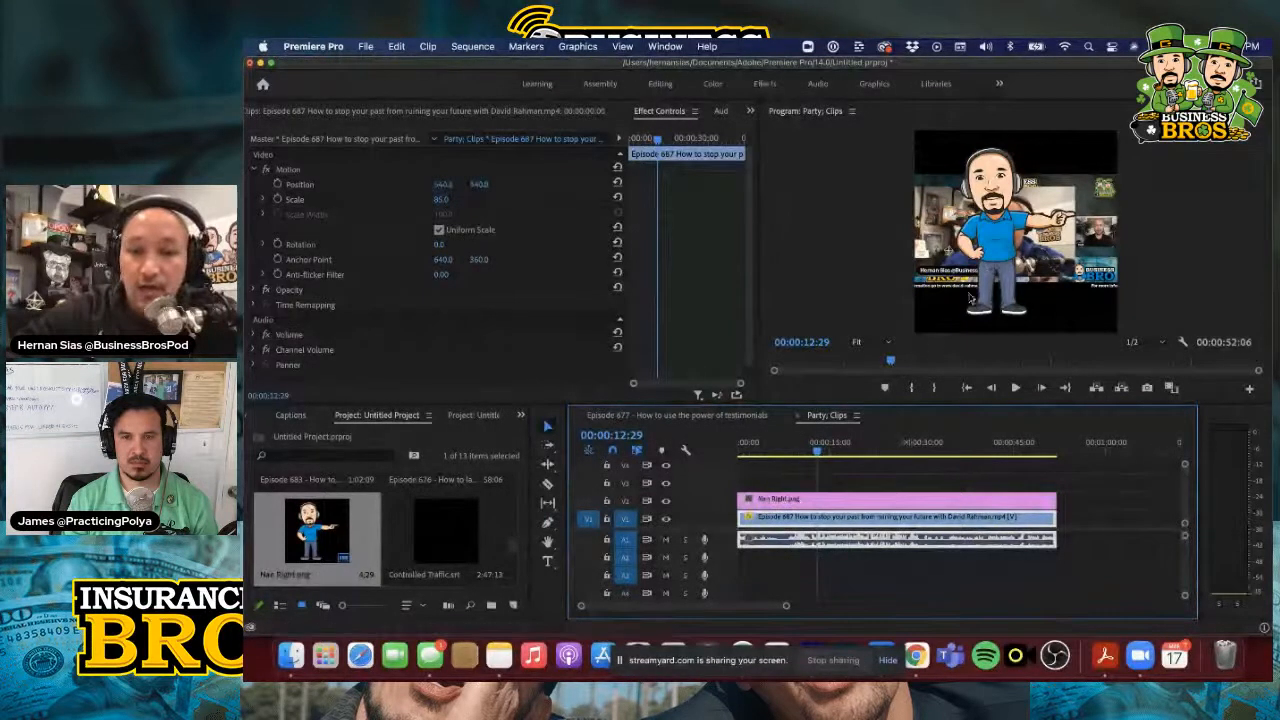
Scale Nan Right.png down to about 35.8 and place it in the frame's upper-left corner at about 158.4, 169.8
double_click(824, 498)
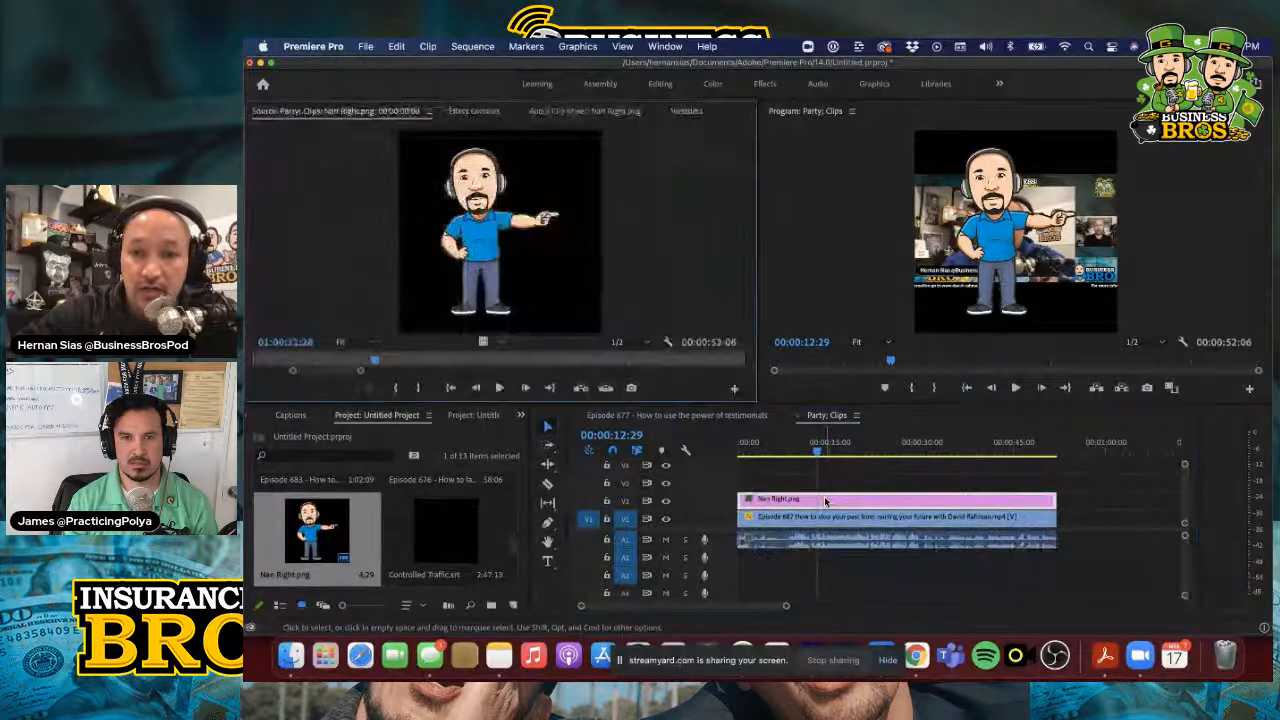
click(474, 111)
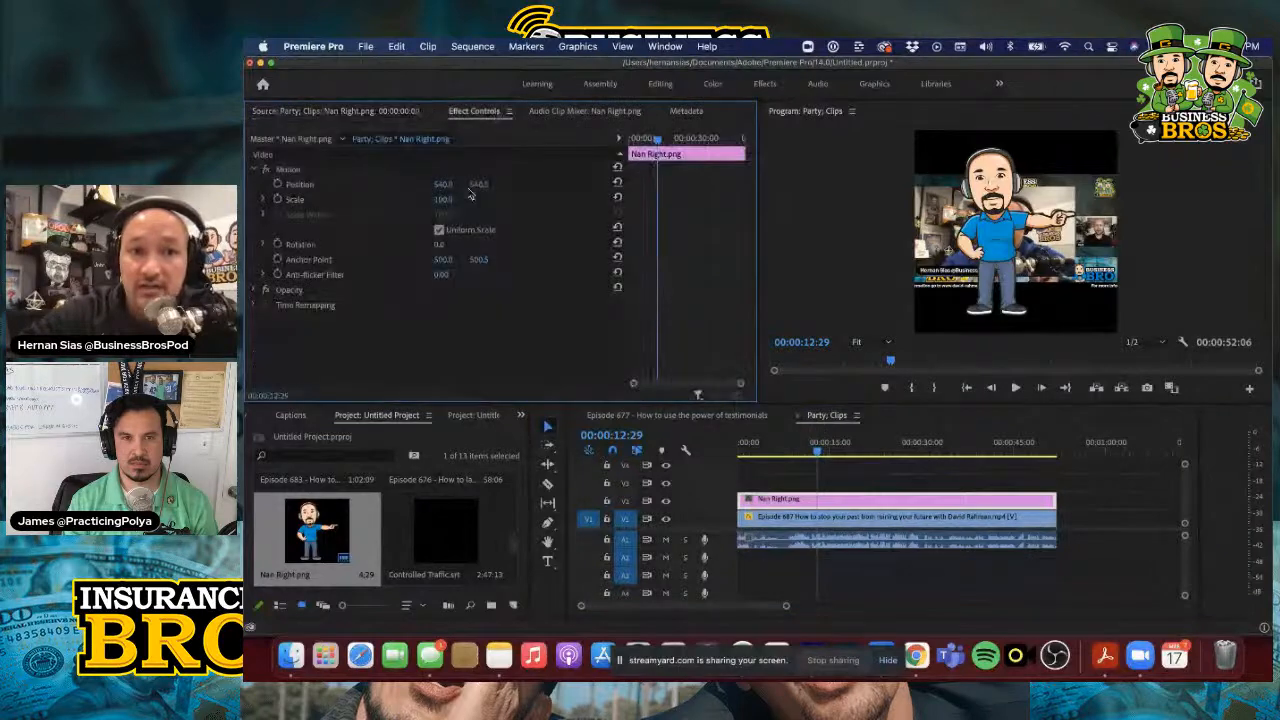
drag(456, 200, 422, 200)
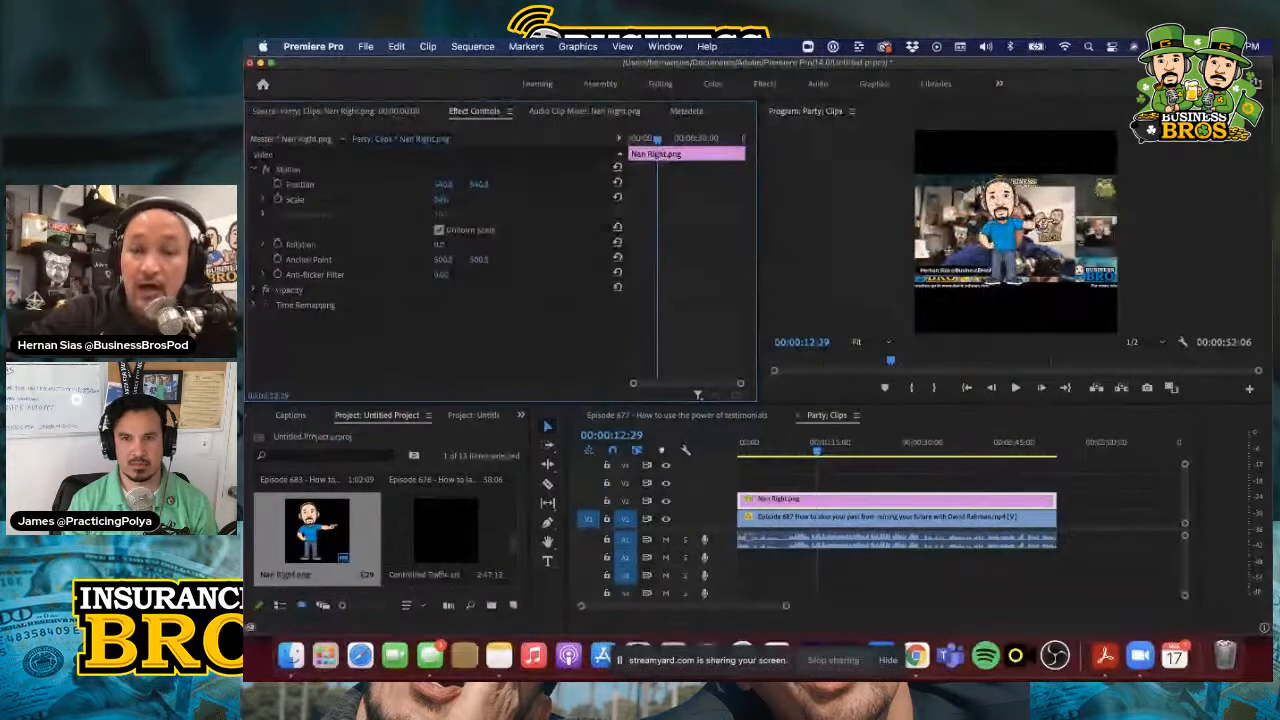
click(1000, 232)
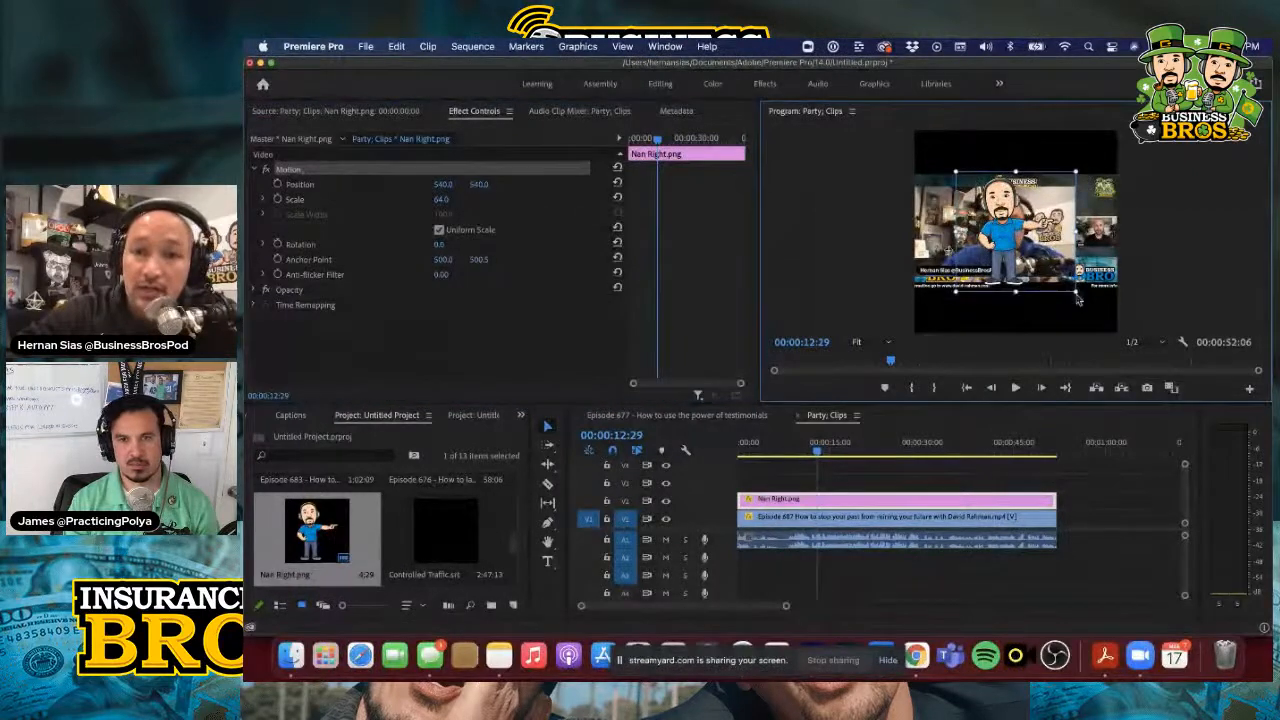
drag(1076, 292, 1052, 268)
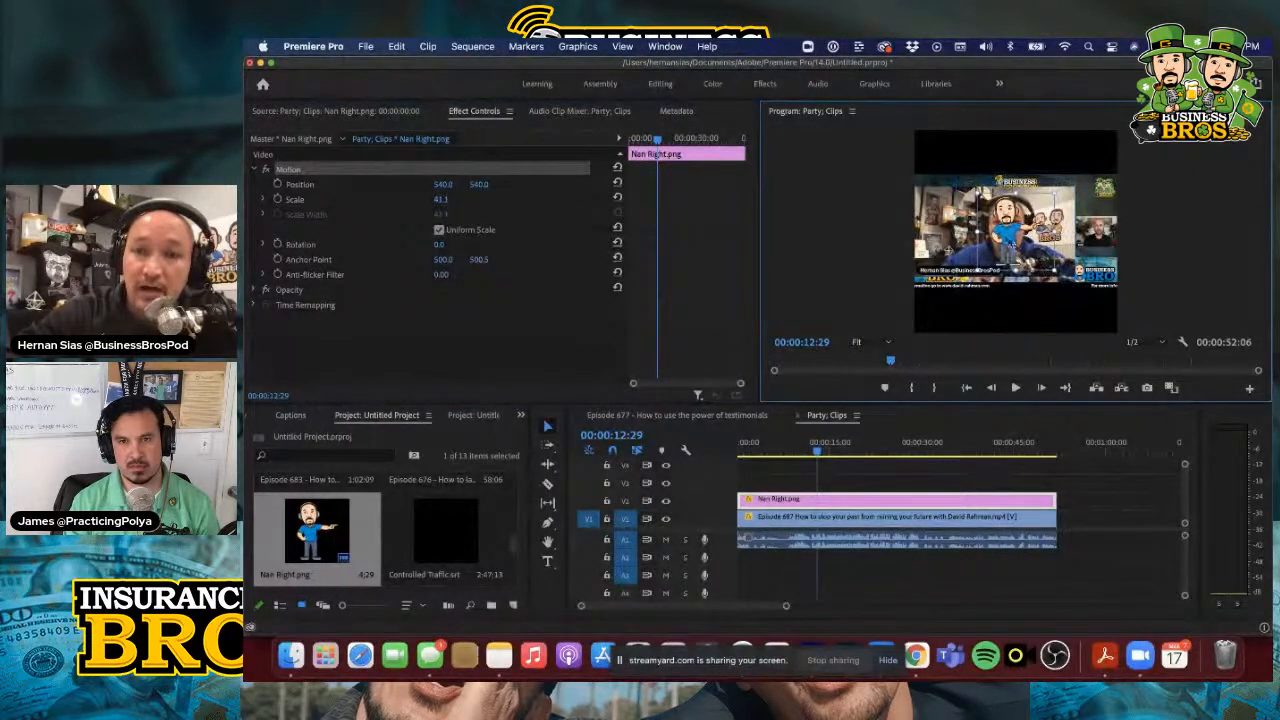
drag(1000, 228, 942, 178)
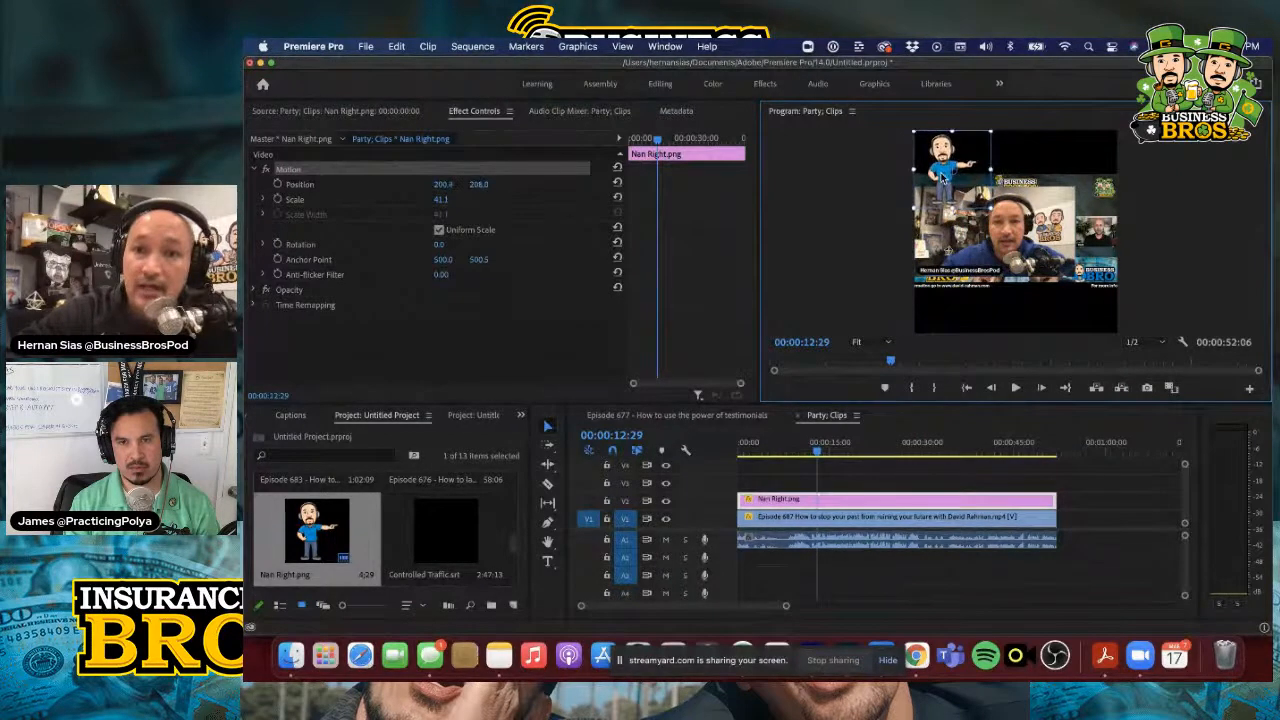
drag(991, 208, 935, 173)
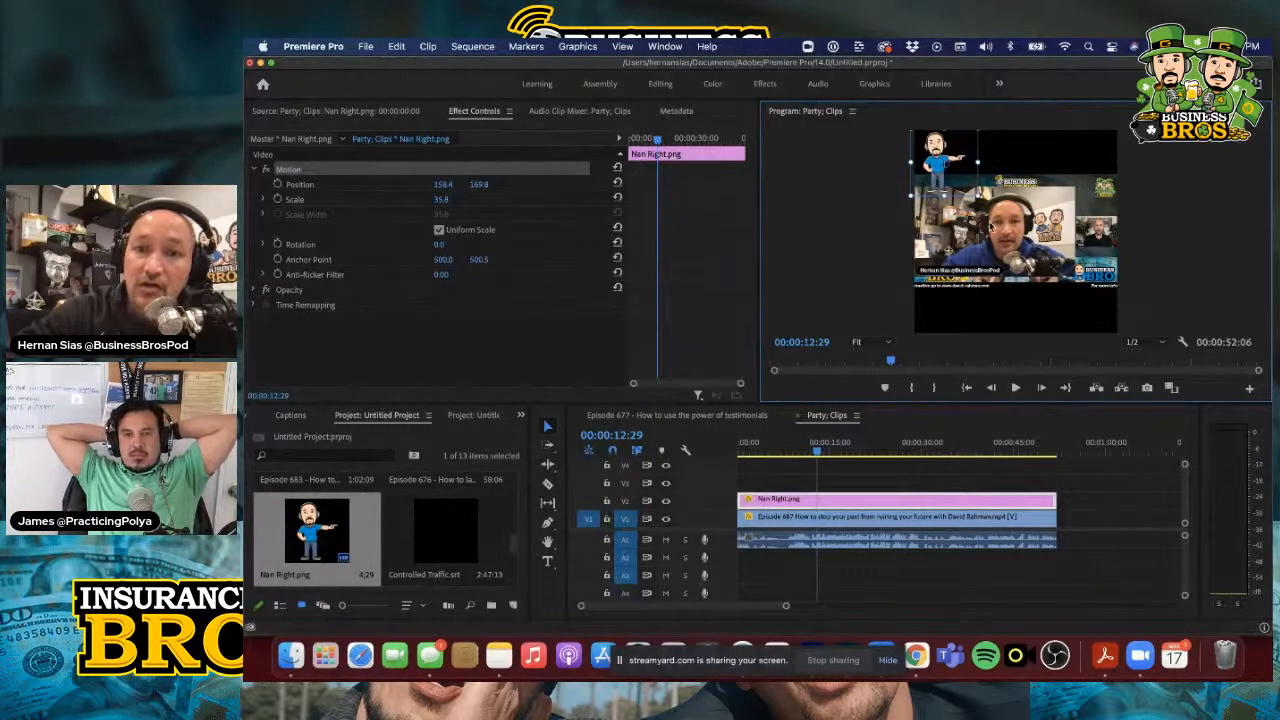
Restack the video tracks with the Episode 687 clip on V2 and Nan Right.png beneath it on V1, and save the project
click(992, 228)
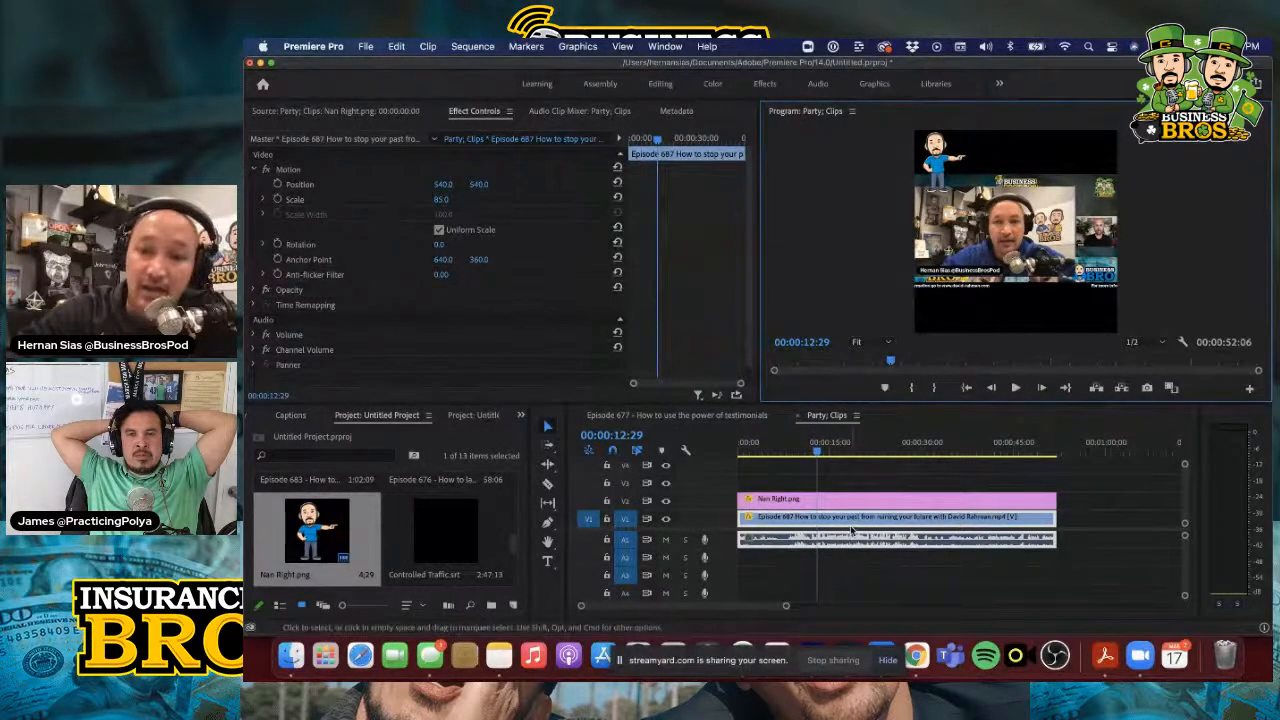
mouse_move(866, 498)
mouse_down()
mouse_move(869, 514)
mouse_move(871, 500)
mouse_up()
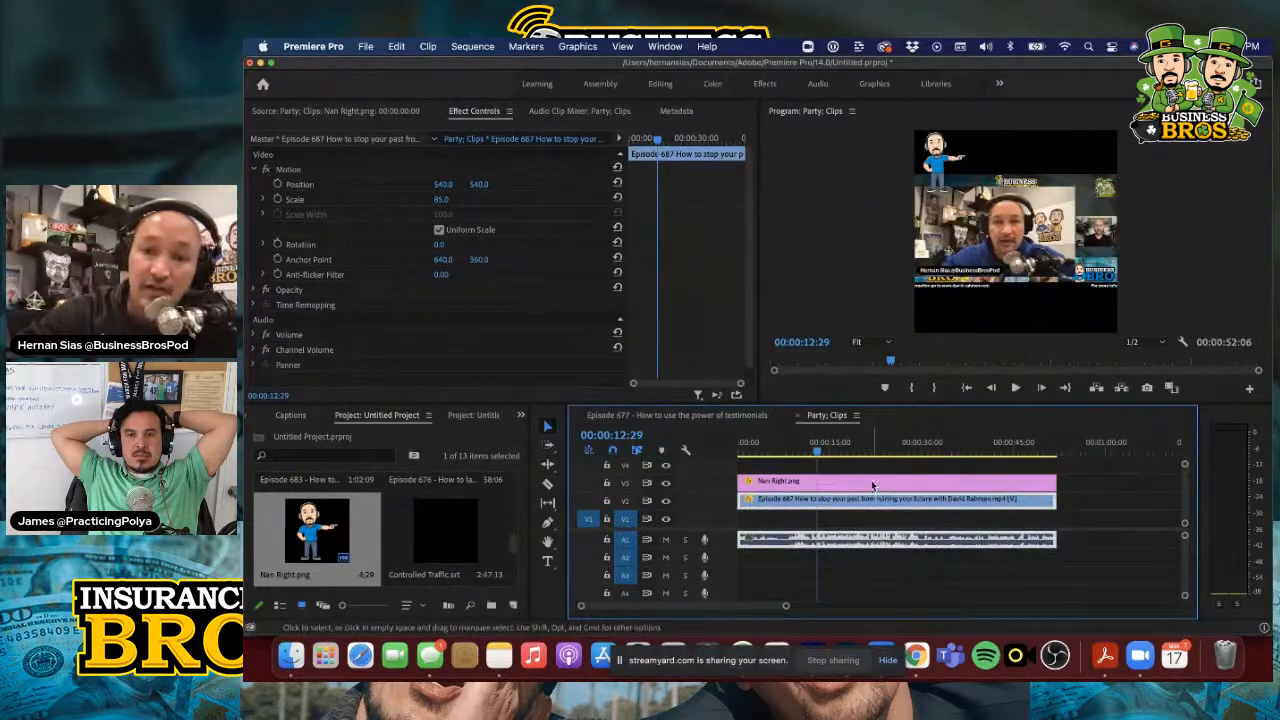
drag(871, 483, 875, 522)
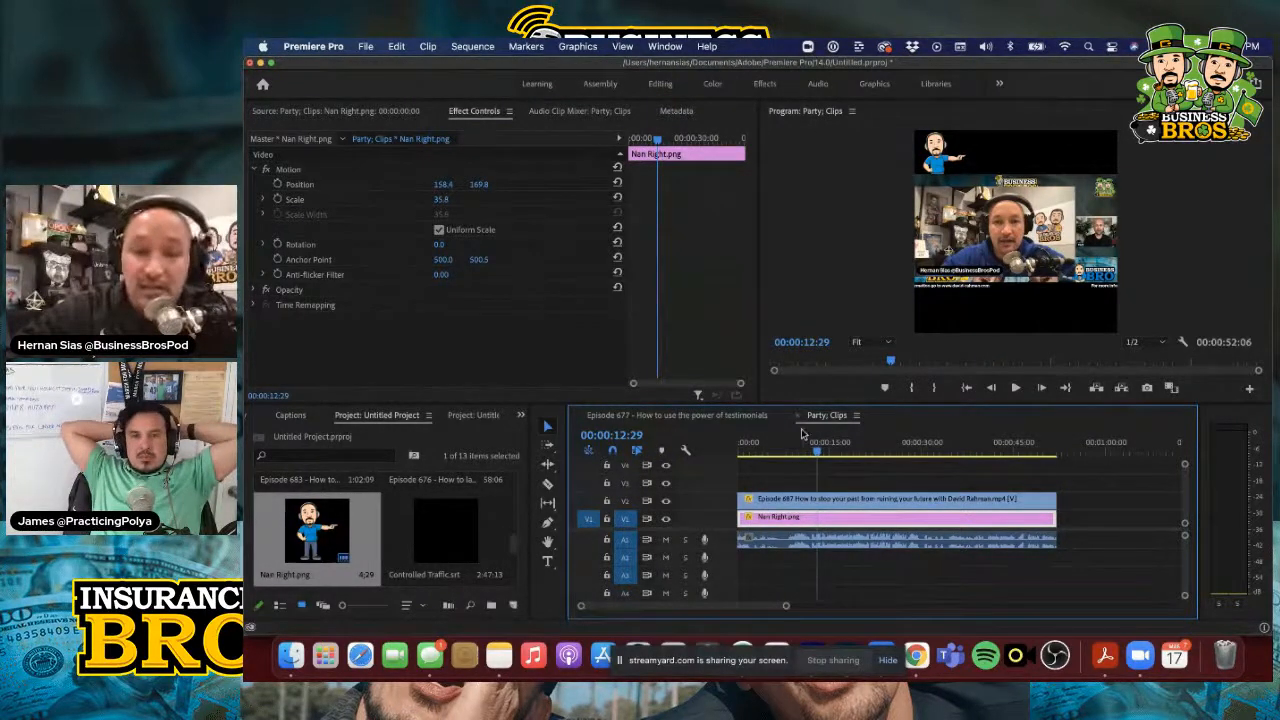
key(super+s)
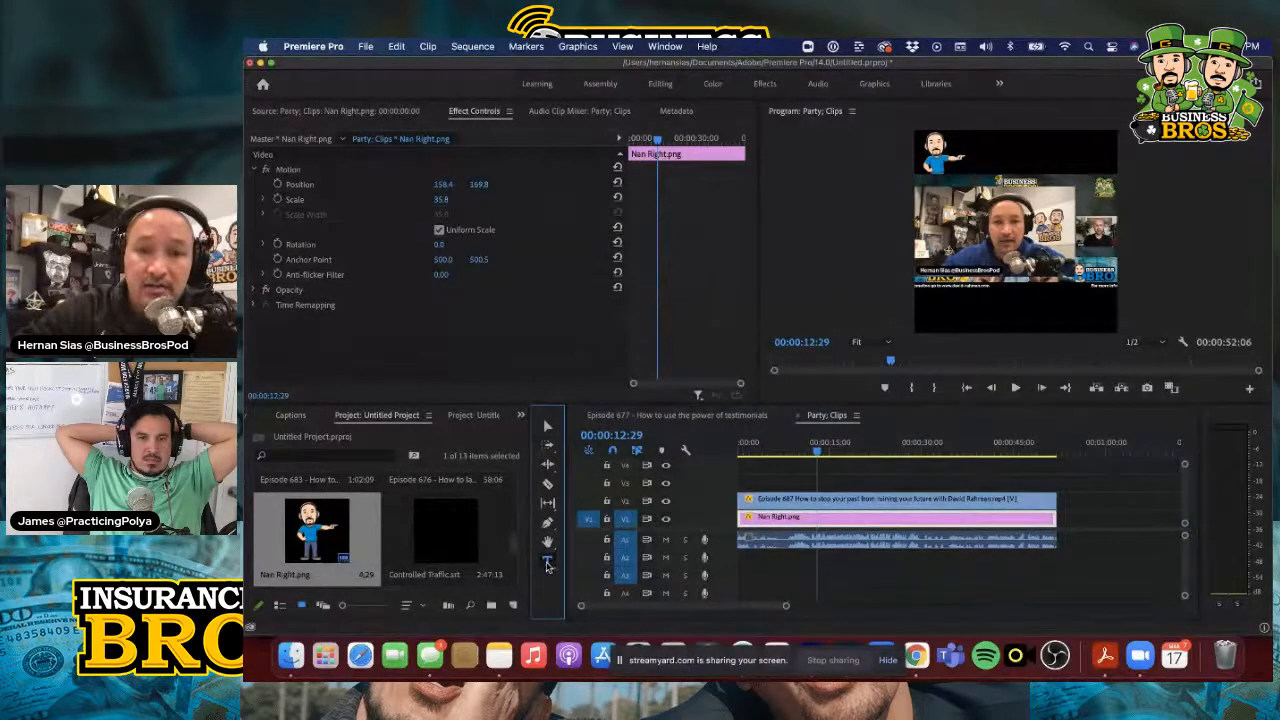
Add the text "The Best headline" at the top of the frame beside the cartoon figure
click(968, 145)
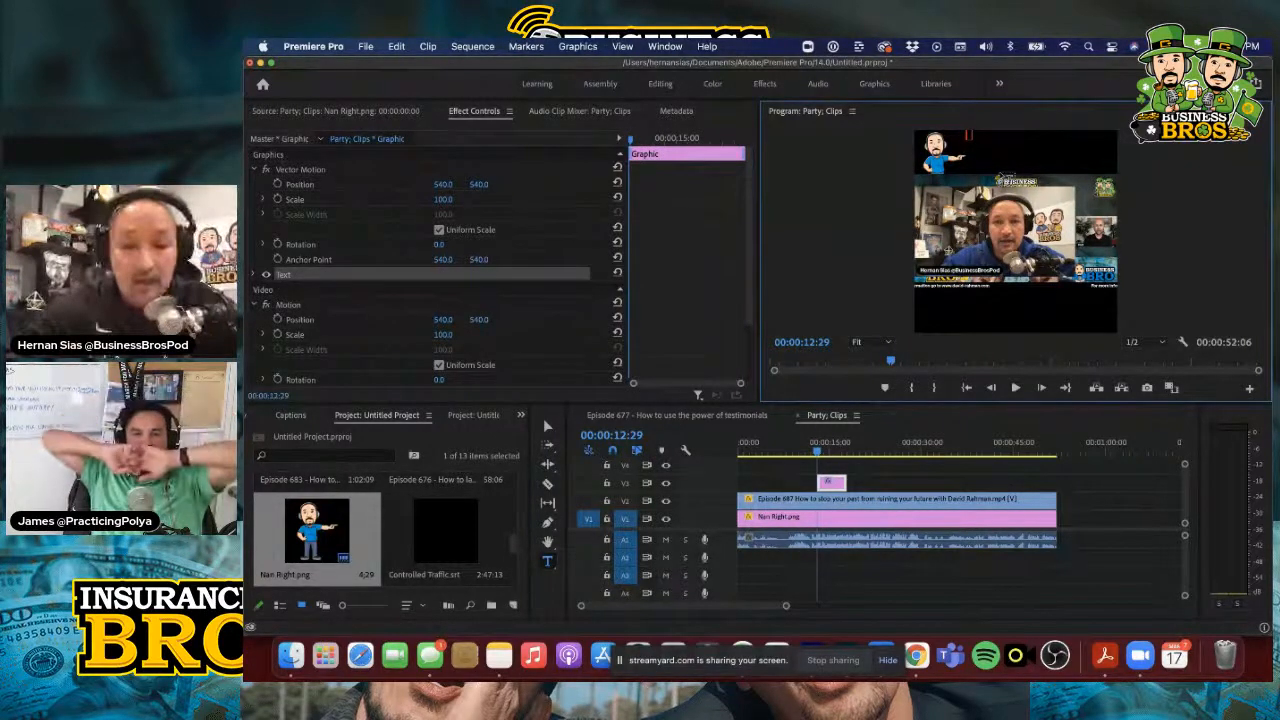
text(The uBest head)
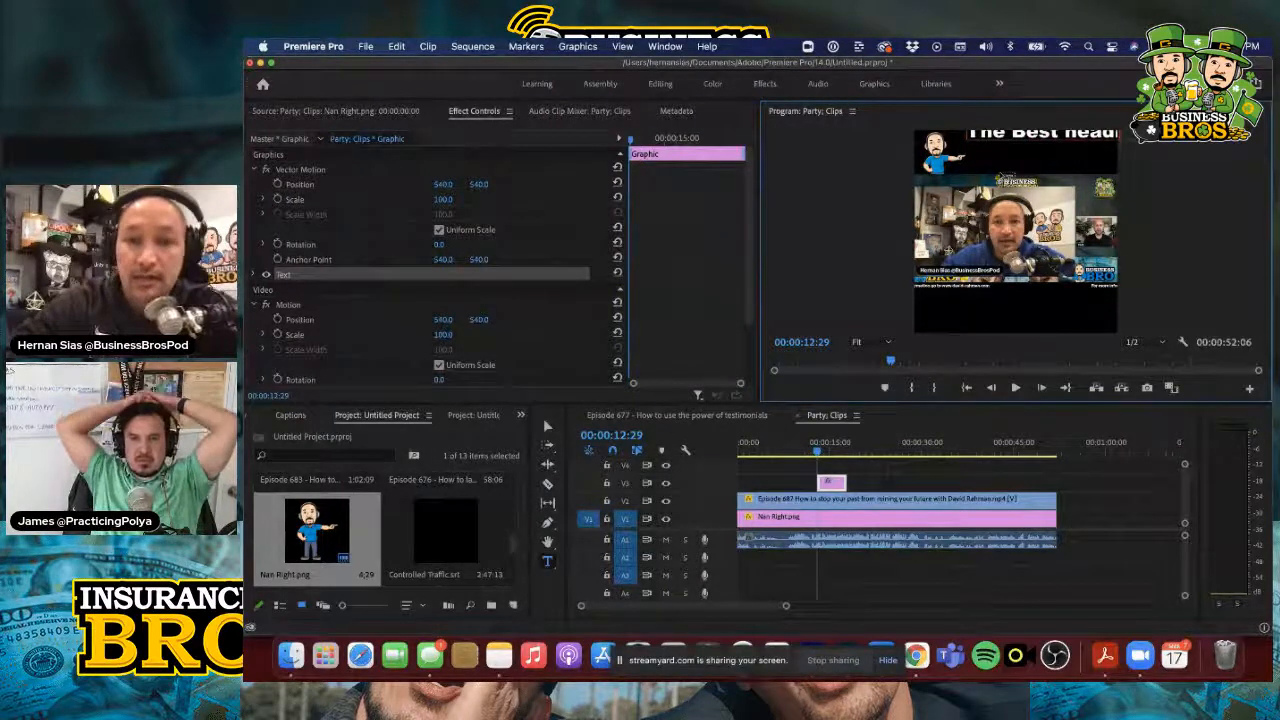
Move the headline text down level with the cartoon figure and scale it to fit within the frame's right edge
click(545, 422)
drag(1036, 140, 1037, 162)
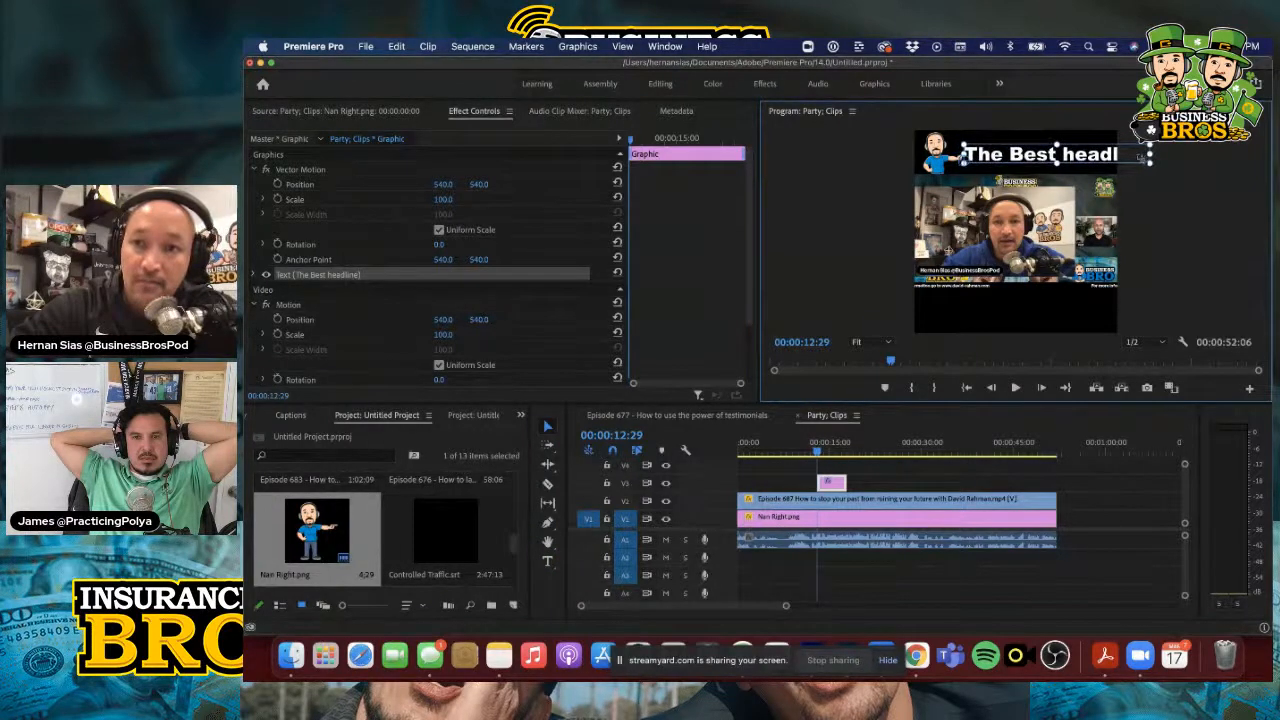
drag(1140, 160, 1066, 161)
click(1137, 160)
click(1082, 162)
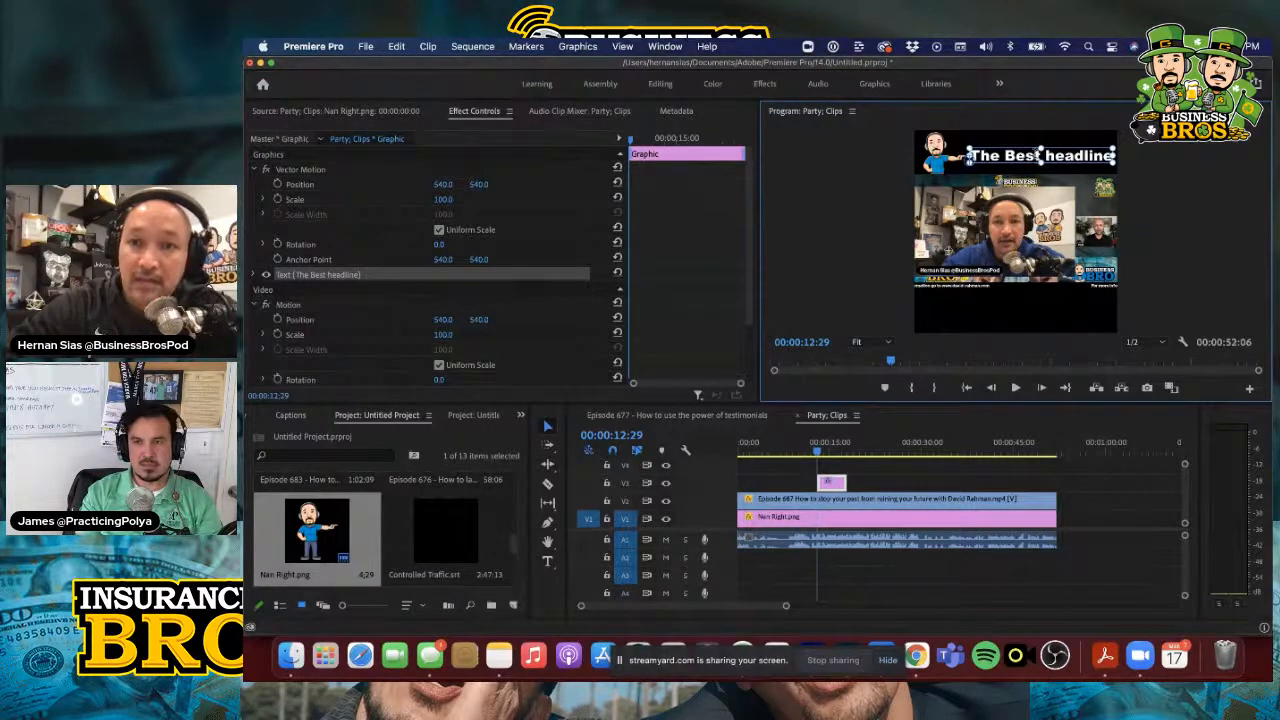
Change the fill colour of the word "Best" in the headline to red, FF0000
key(t)
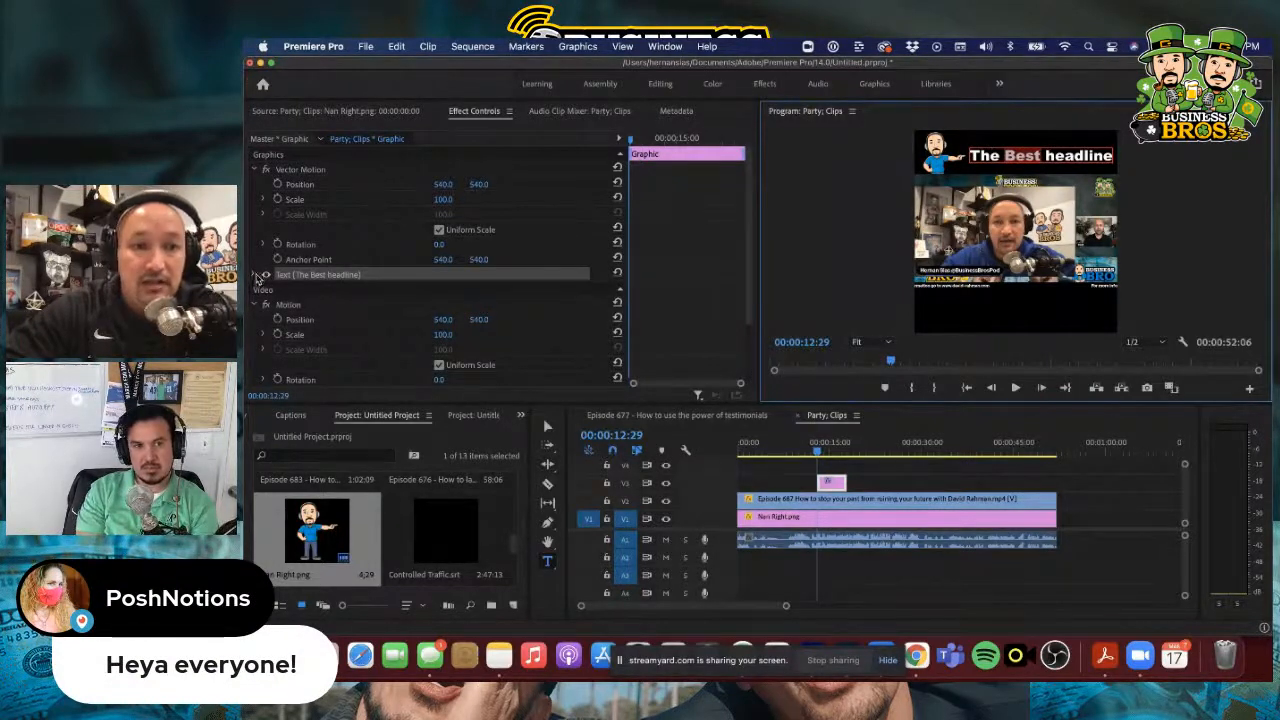
click(263, 275)
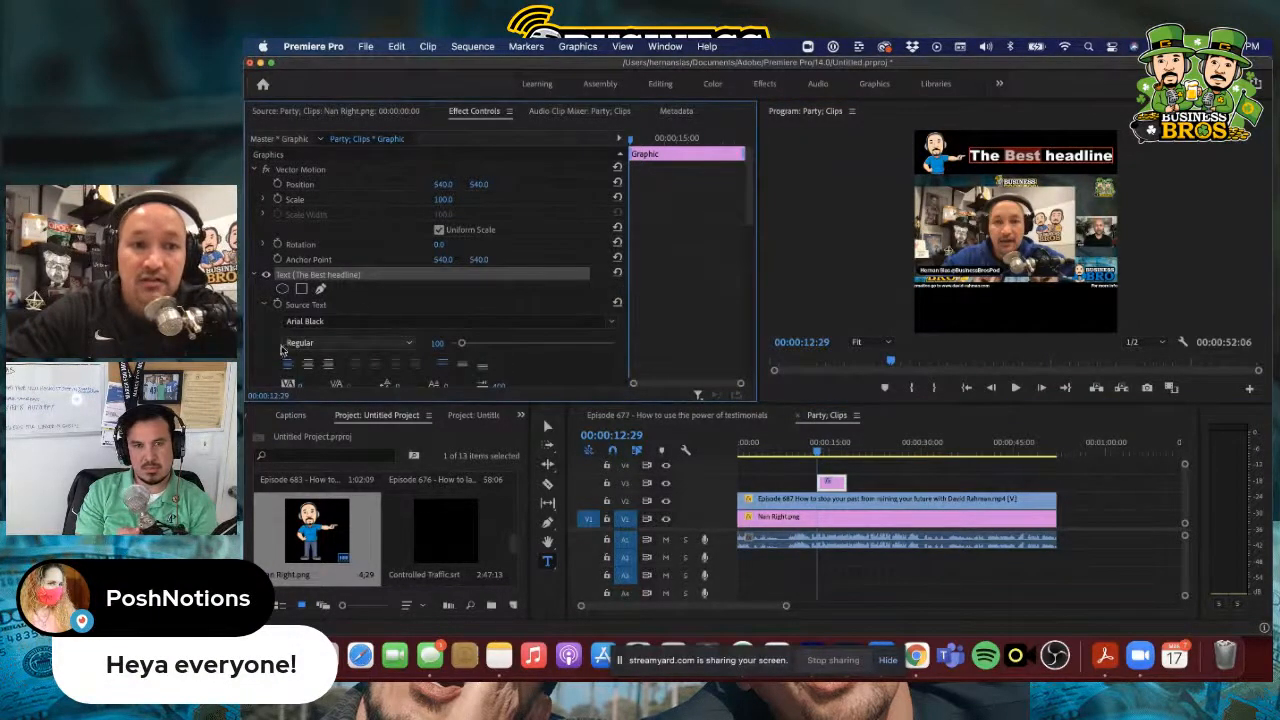
scroll(262, 357, down, 2)
scroll(262, 357, down, 5)
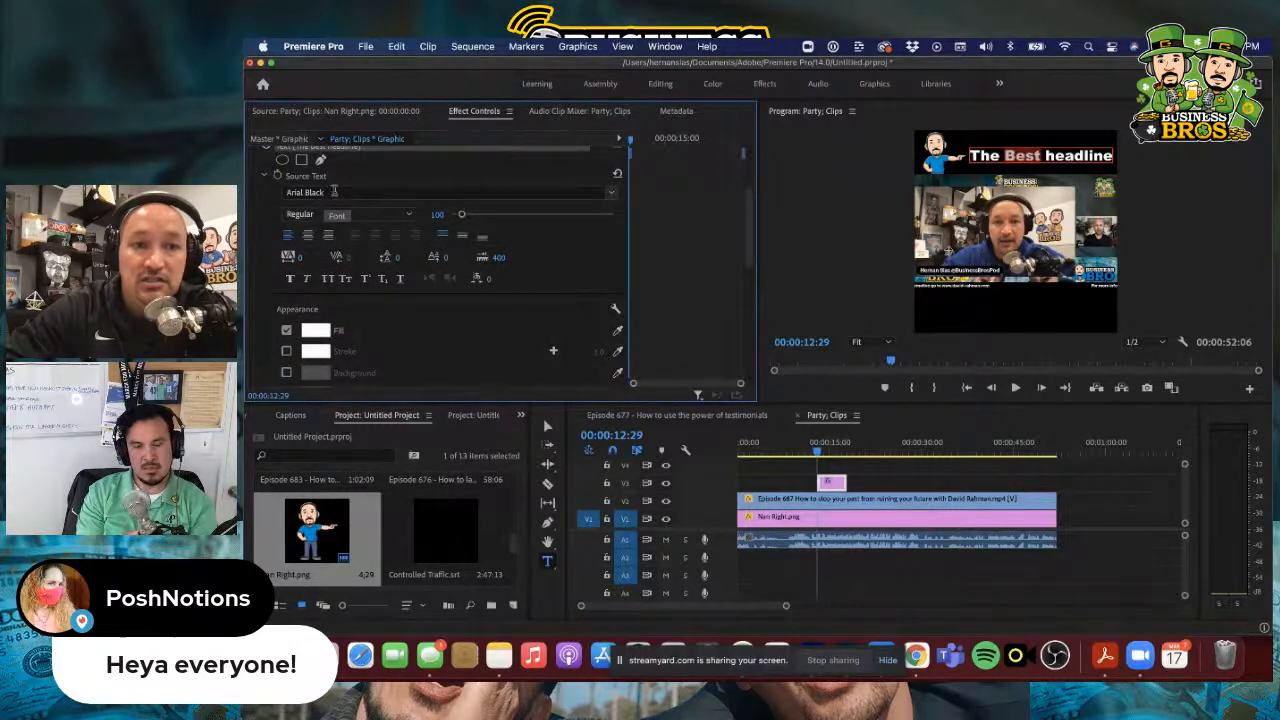
click(334, 192)
click(266, 209)
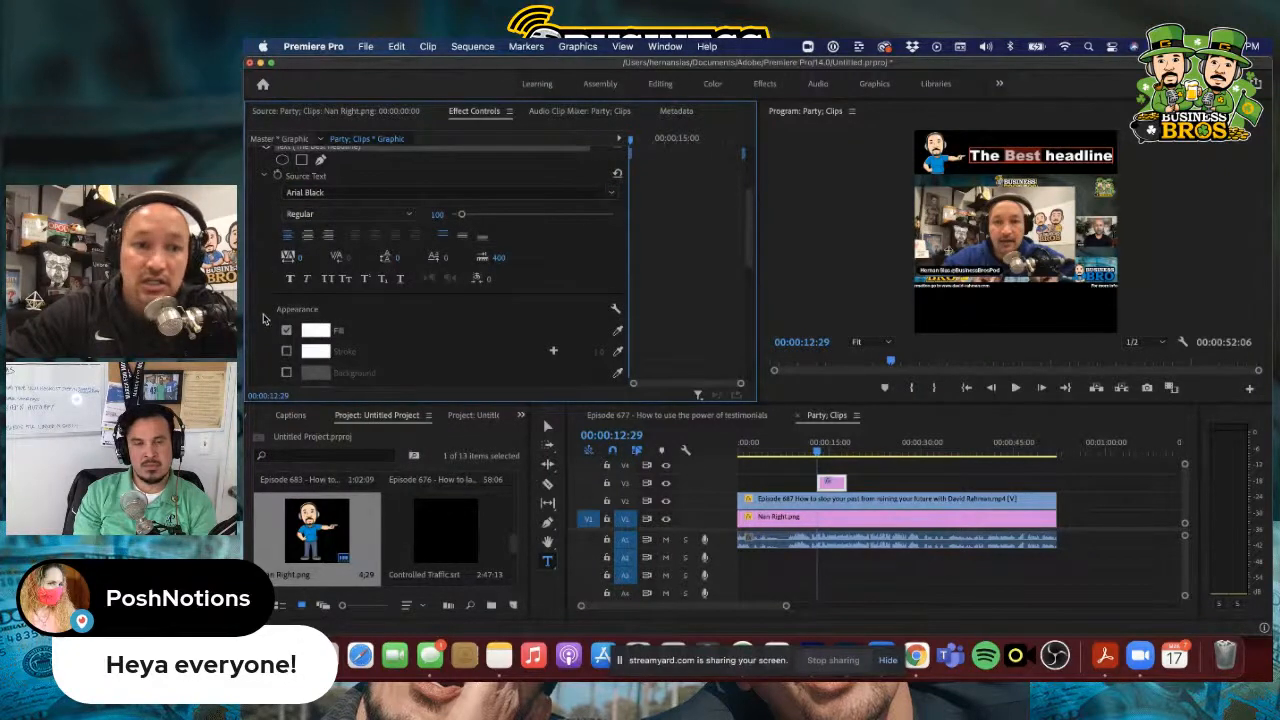
click(316, 331)
drag(717, 428, 783, 568)
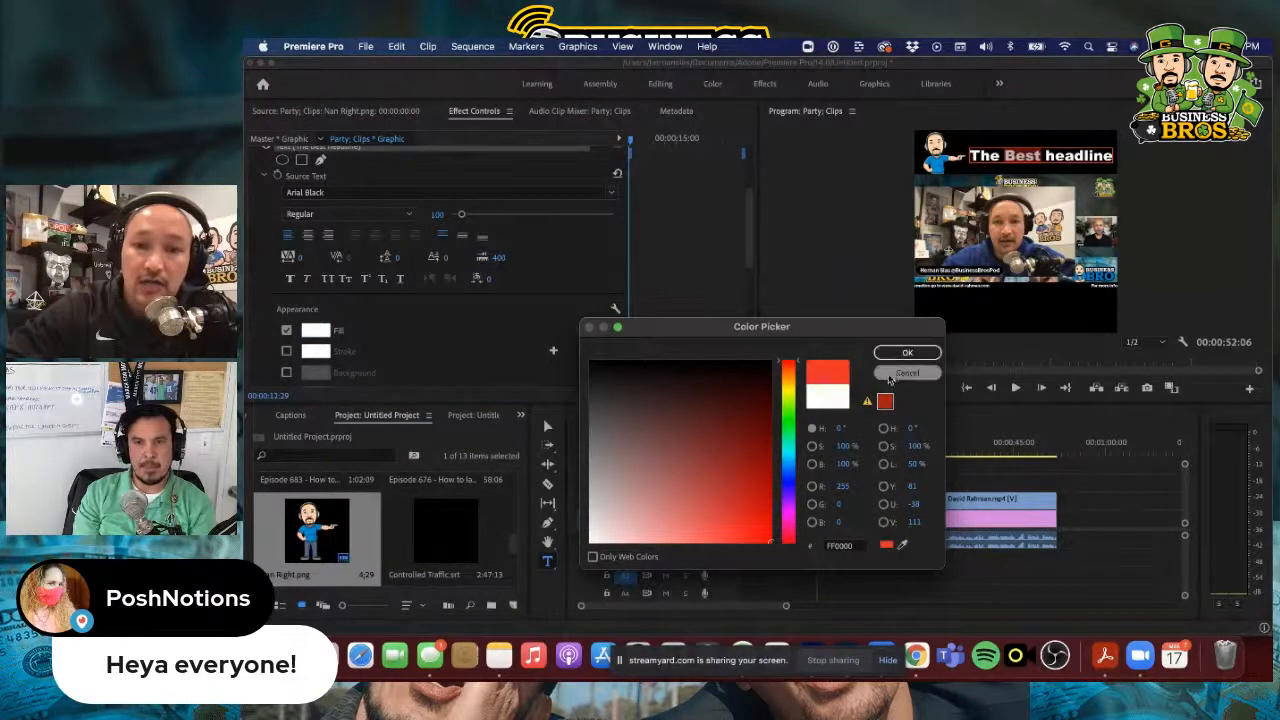
click(908, 354)
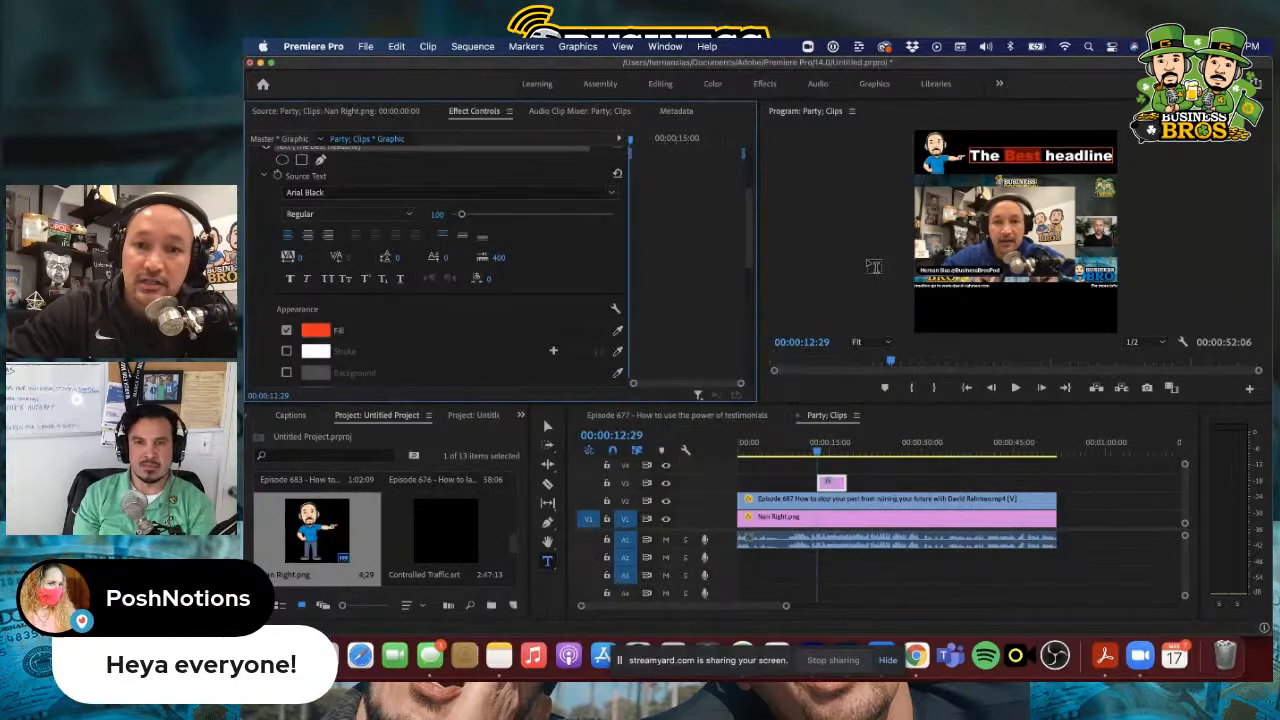
click(547, 425)
click(1175, 263)
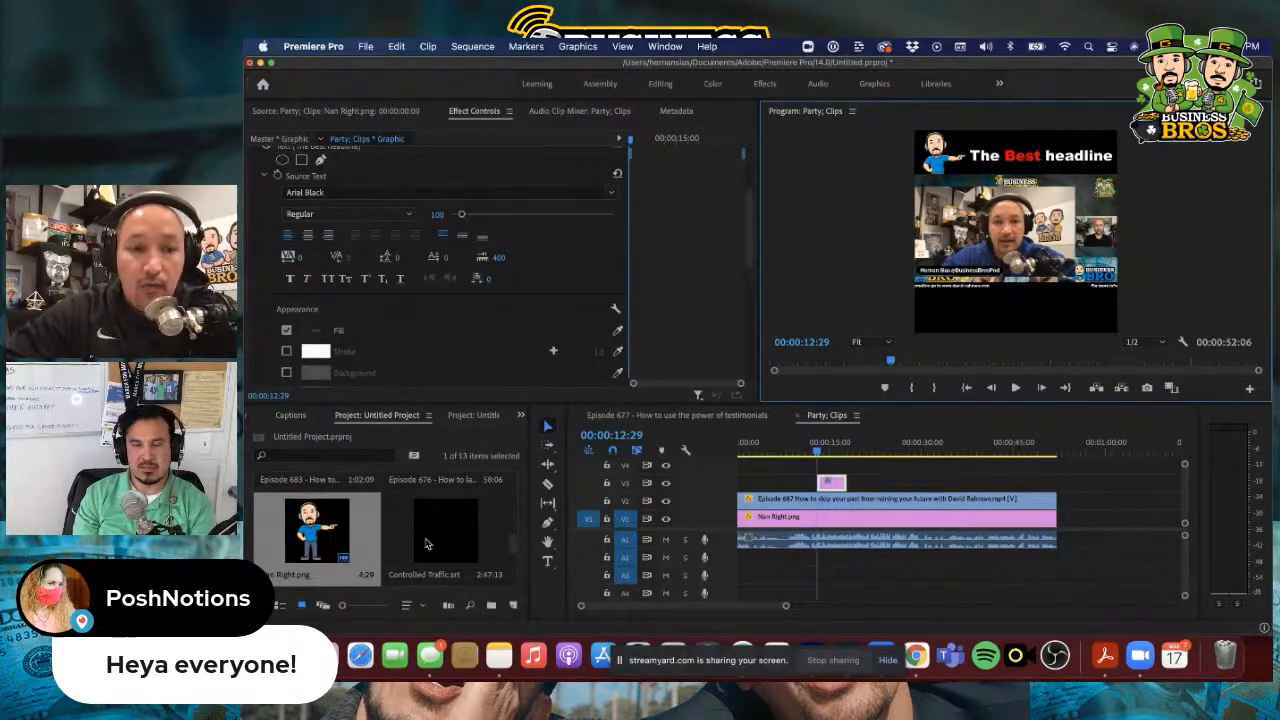
Extend the headline graphic on V3 at both ends to span the full length of the Episode 687 clip
click(838, 487)
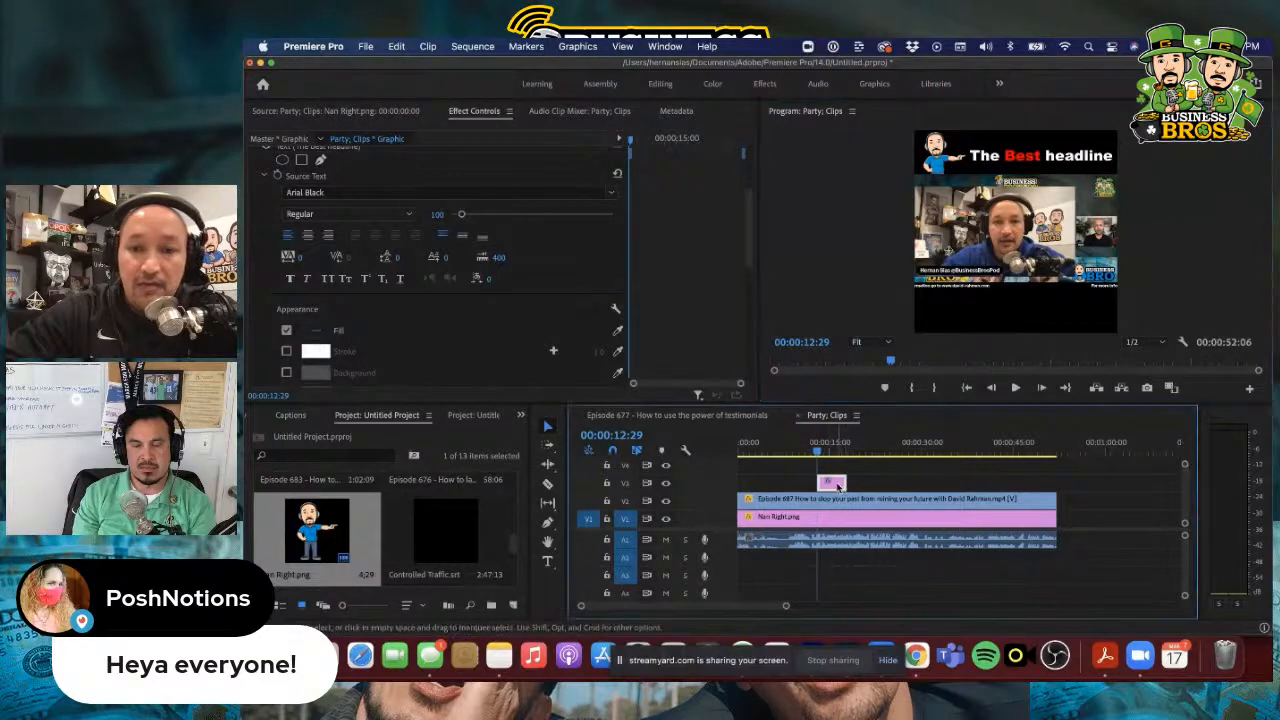
drag(846, 485, 1055, 483)
drag(820, 483, 740, 481)
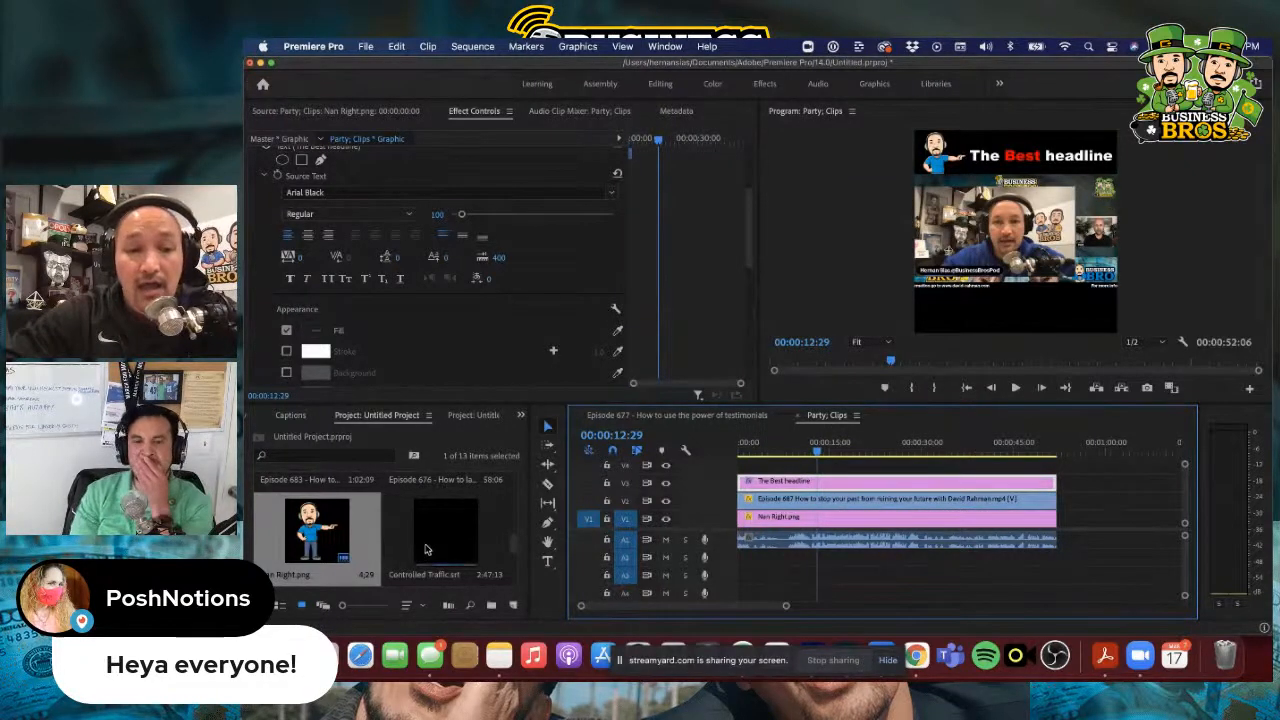
Place CTA YT.mp4 directly after the Episode 687 clip on V2 and extend the headline and Nan Right.png to its end
scroll(450, 558, down, 2)
scroll(450, 558, up, 2)
scroll(450, 558, down, 2)
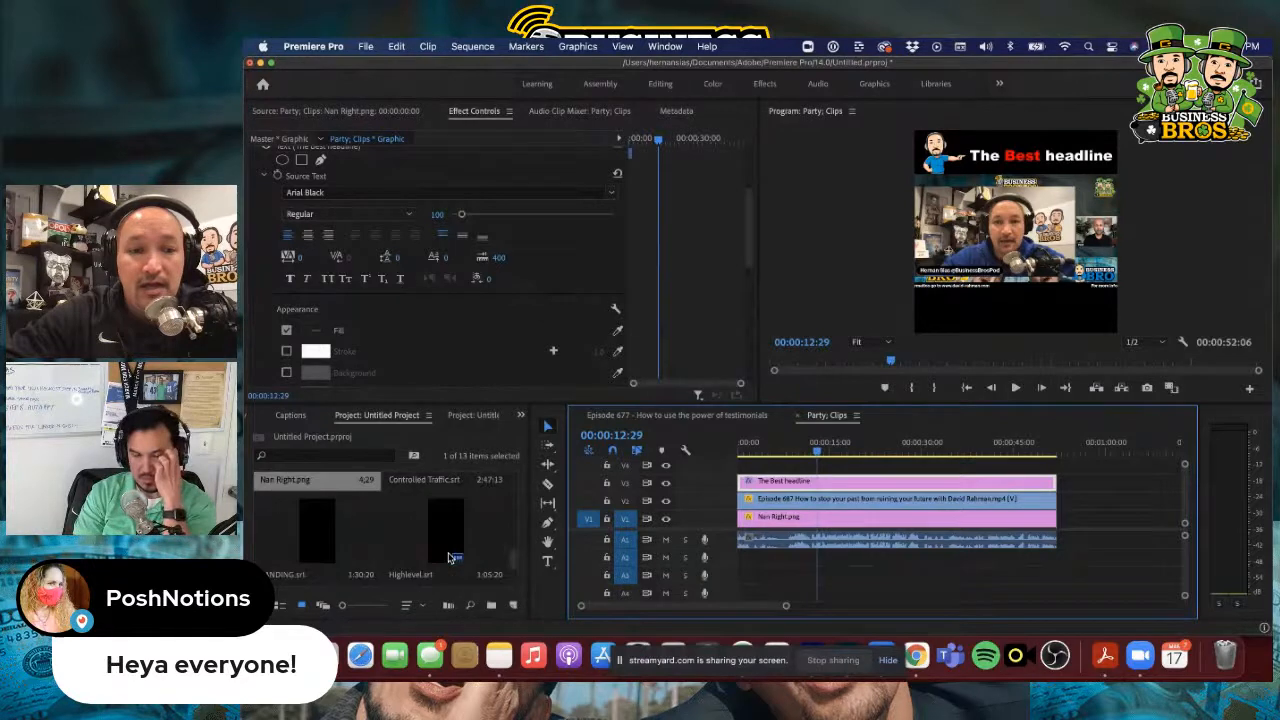
scroll(450, 558, up, 2)
scroll(450, 558, down, 2)
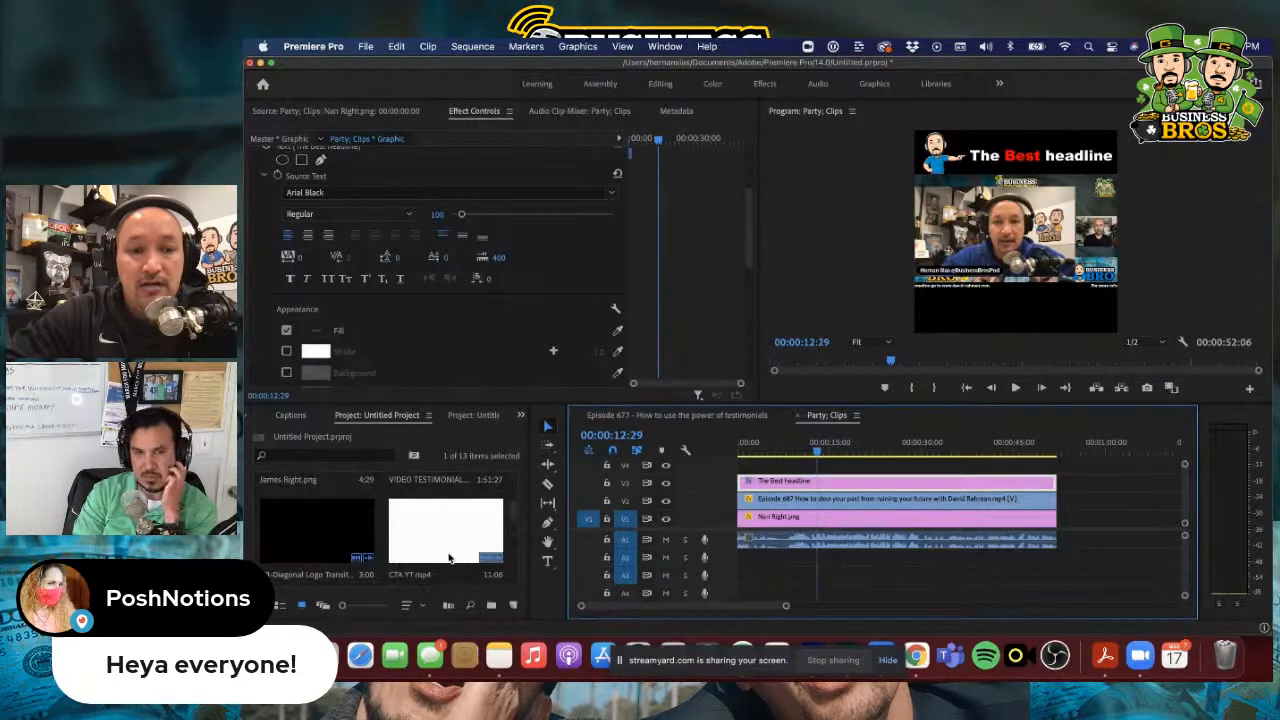
click(450, 558)
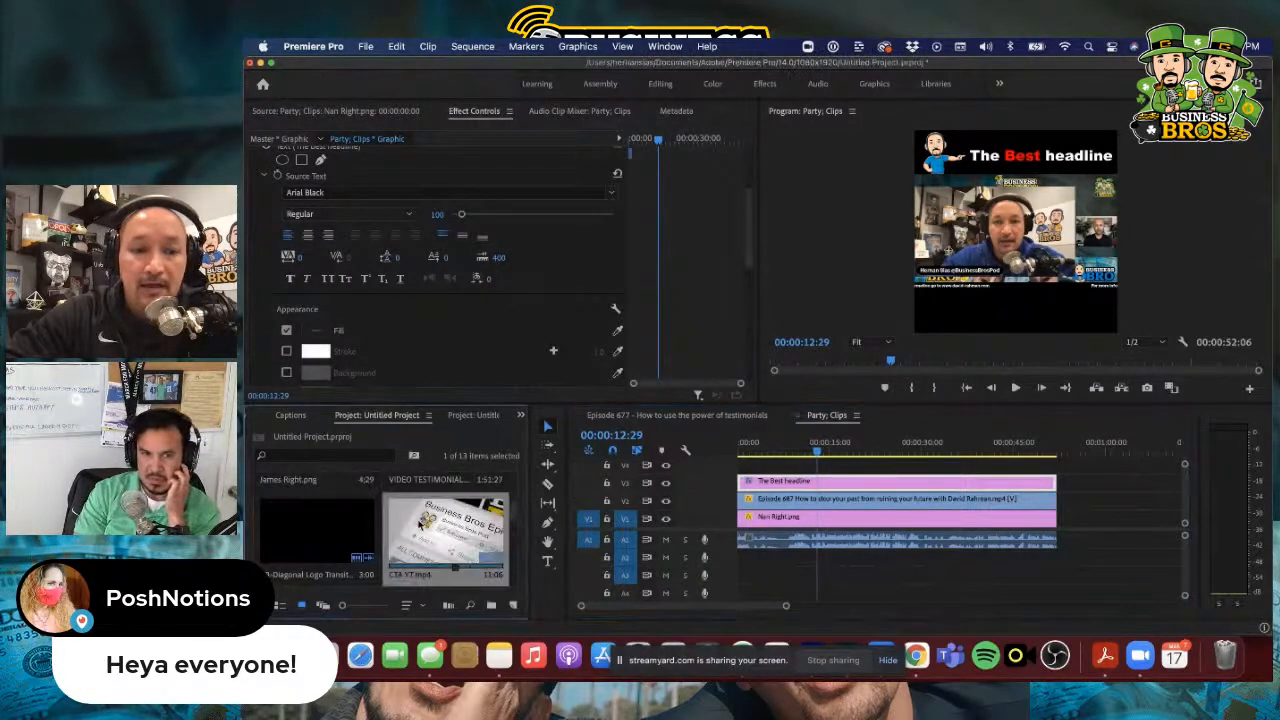
drag(420, 527, 1067, 508)
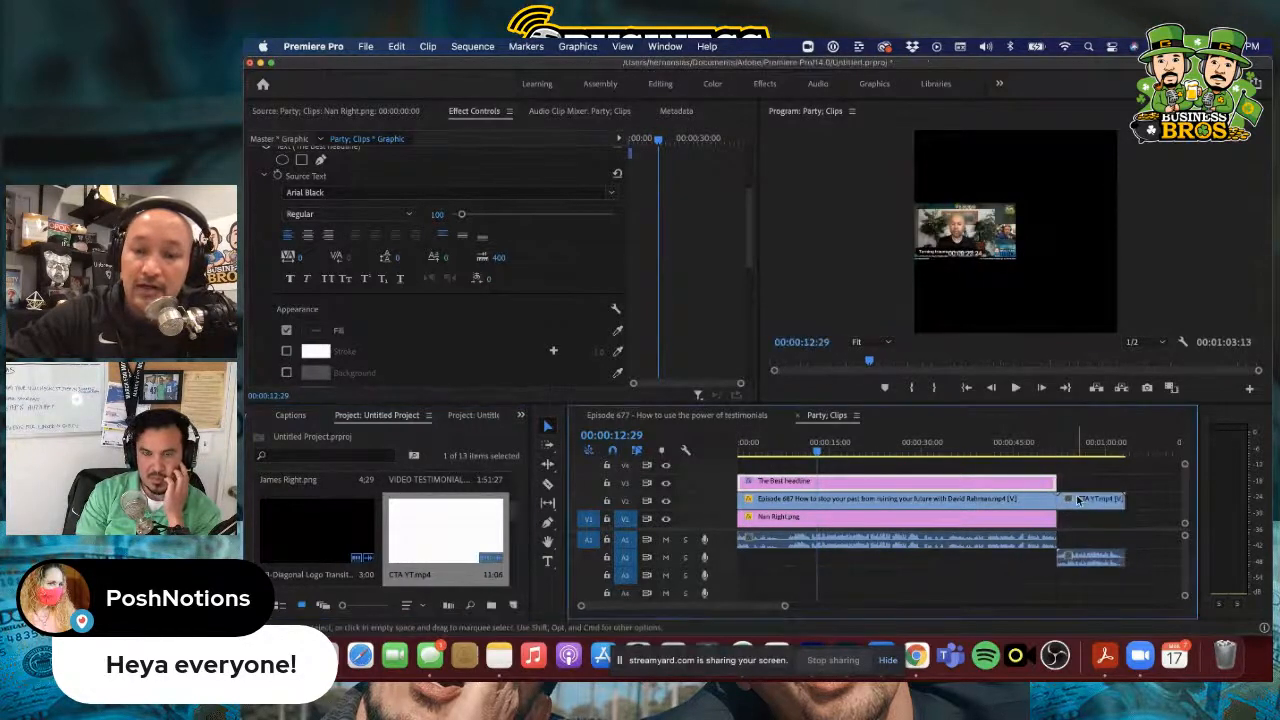
drag(1055, 481, 1124, 481)
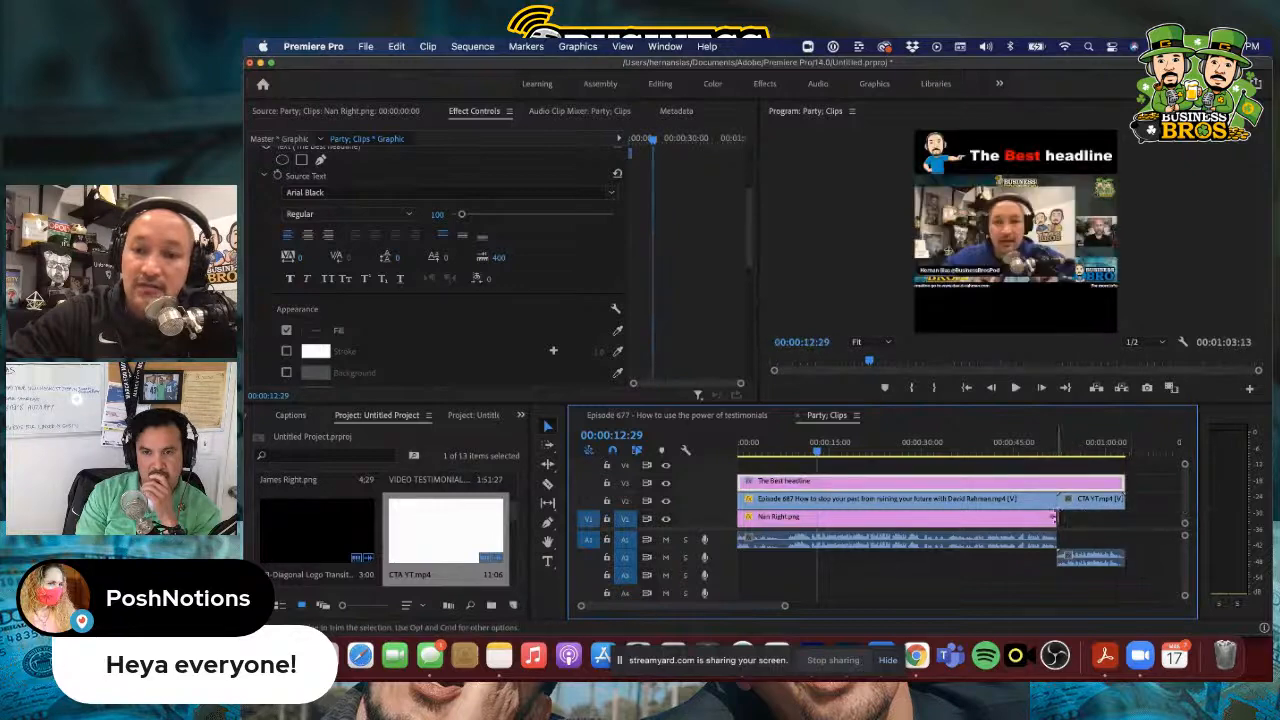
drag(1054, 517, 1122, 517)
Scale the CTA YT.mp4 clip down to 57 so it fits between the frame's upper and lower bands
drag(818, 452, 1064, 458)
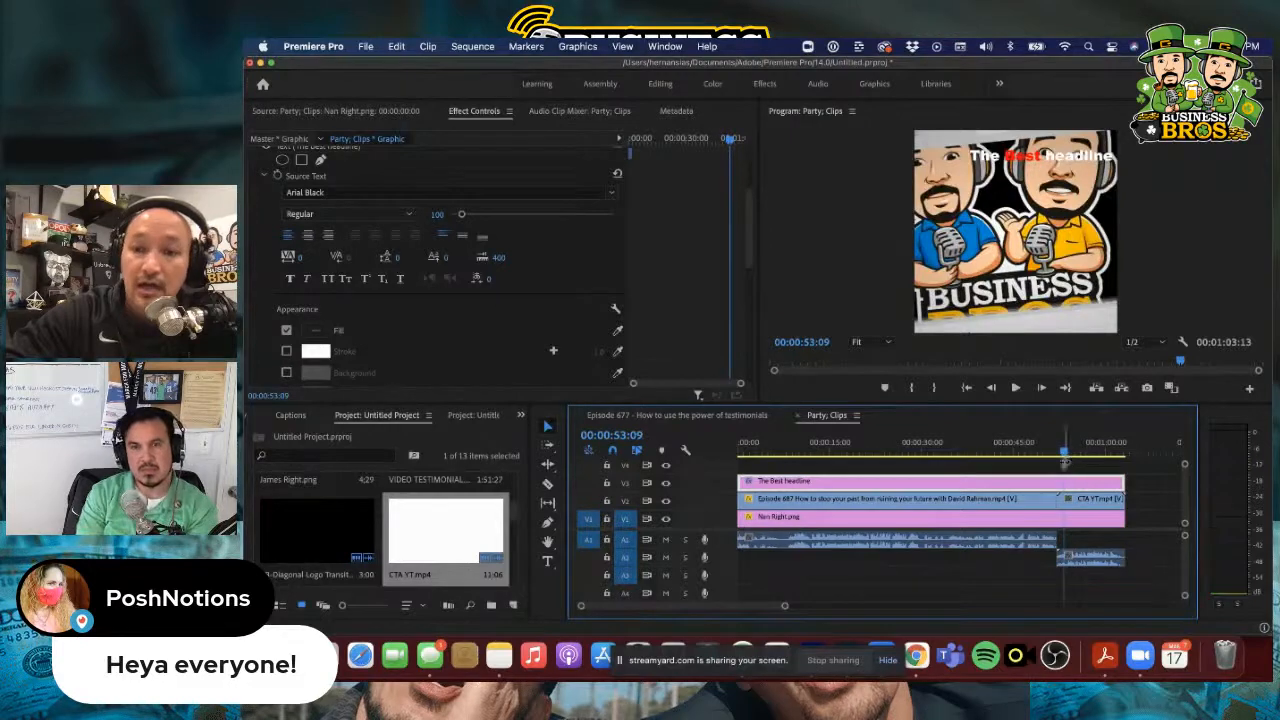
double_click(1092, 498)
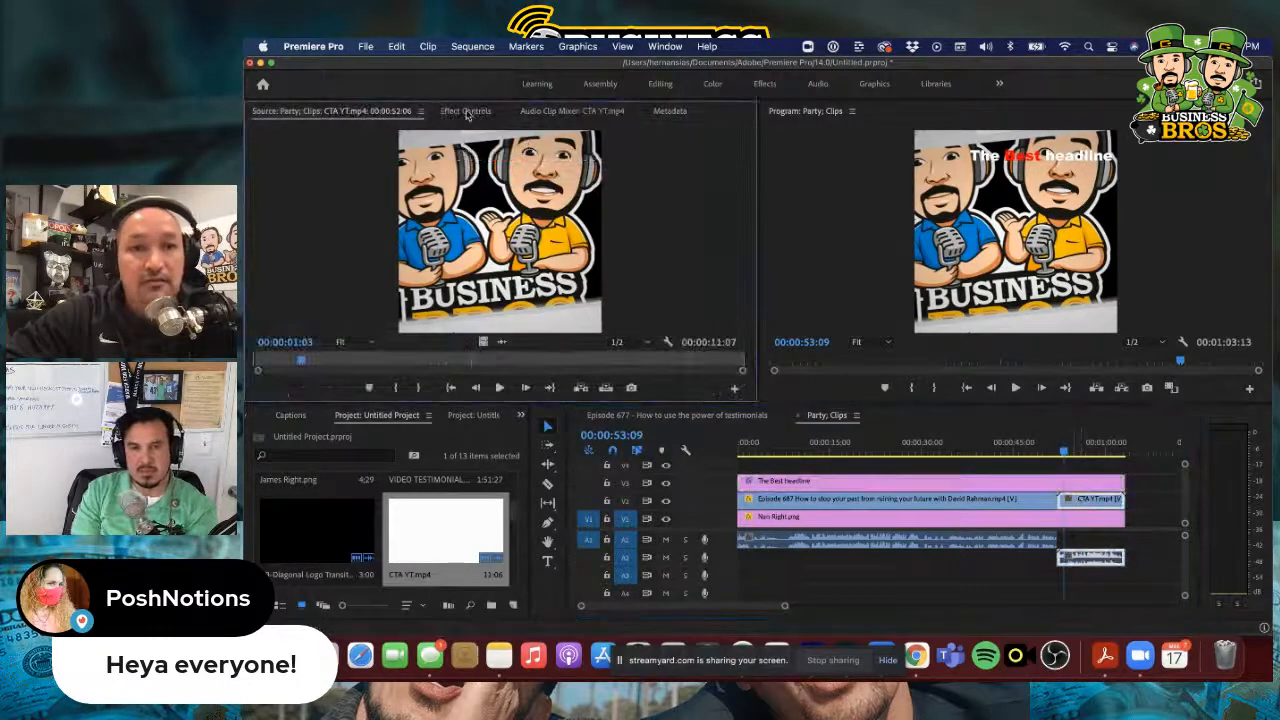
click(466, 111)
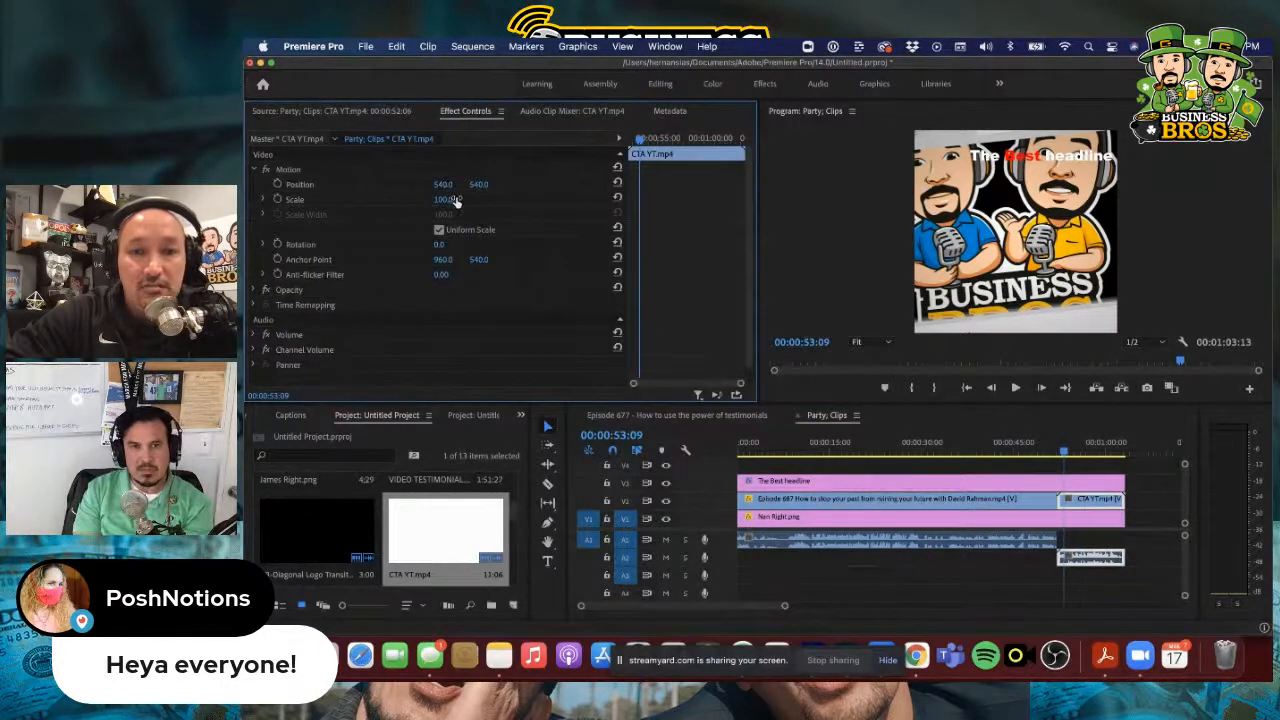
mouse_move(455, 199)
mouse_down()
mouse_move(410, 199)
mouse_move(453, 199)
mouse_up()
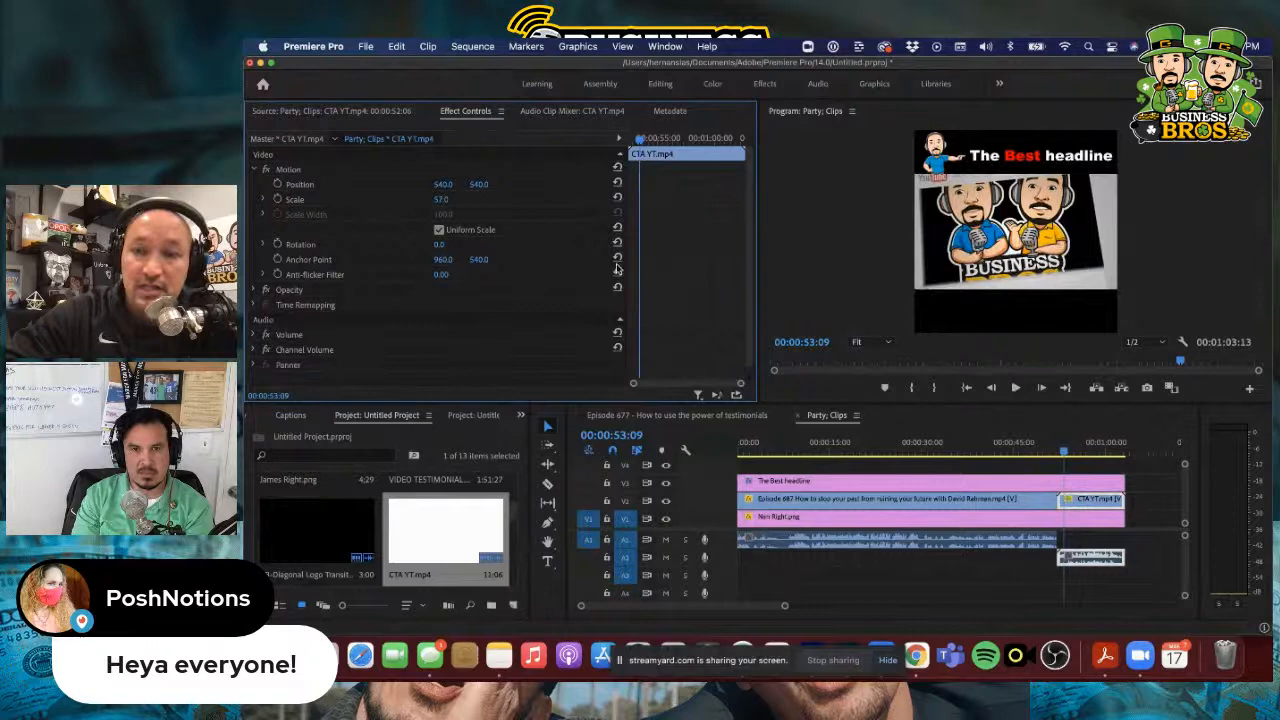
Place Business Broooos.png on track V4 and extend it across the full sequence to the end of CTA YT.mp4
drag(1065, 453, 1056, 461)
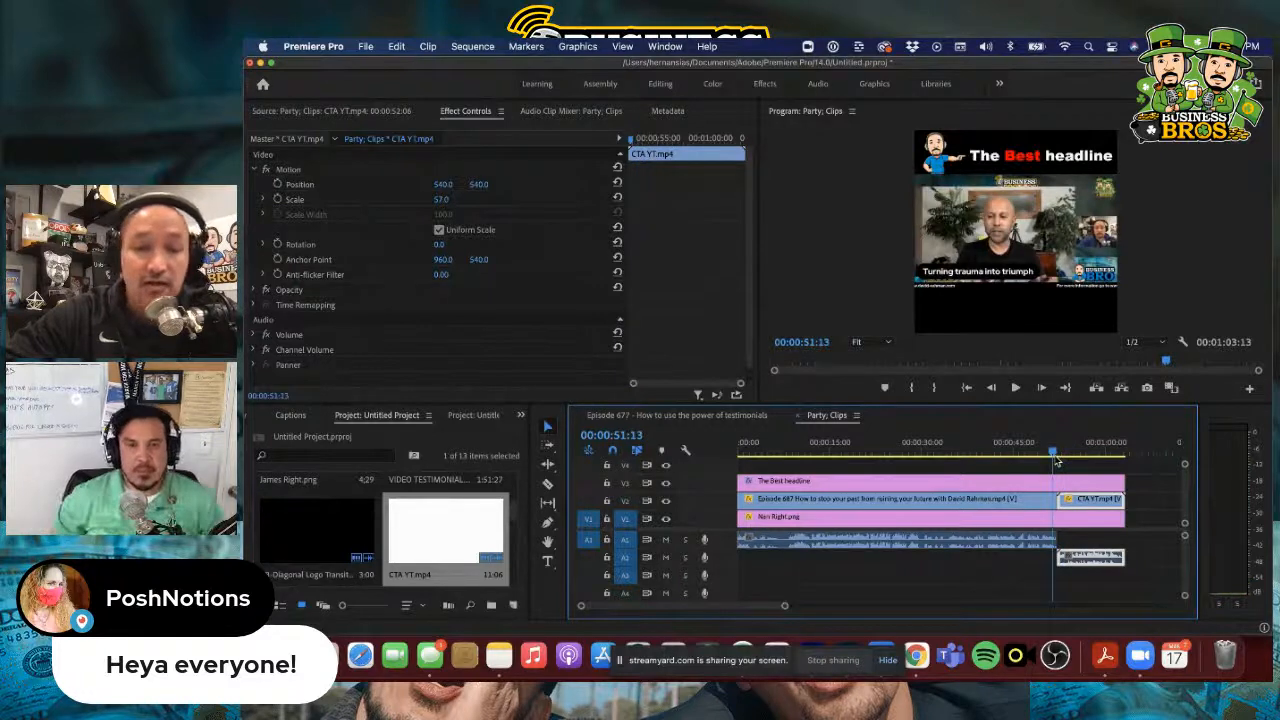
scroll(427, 538, down, 2)
scroll(425, 538, down, 3)
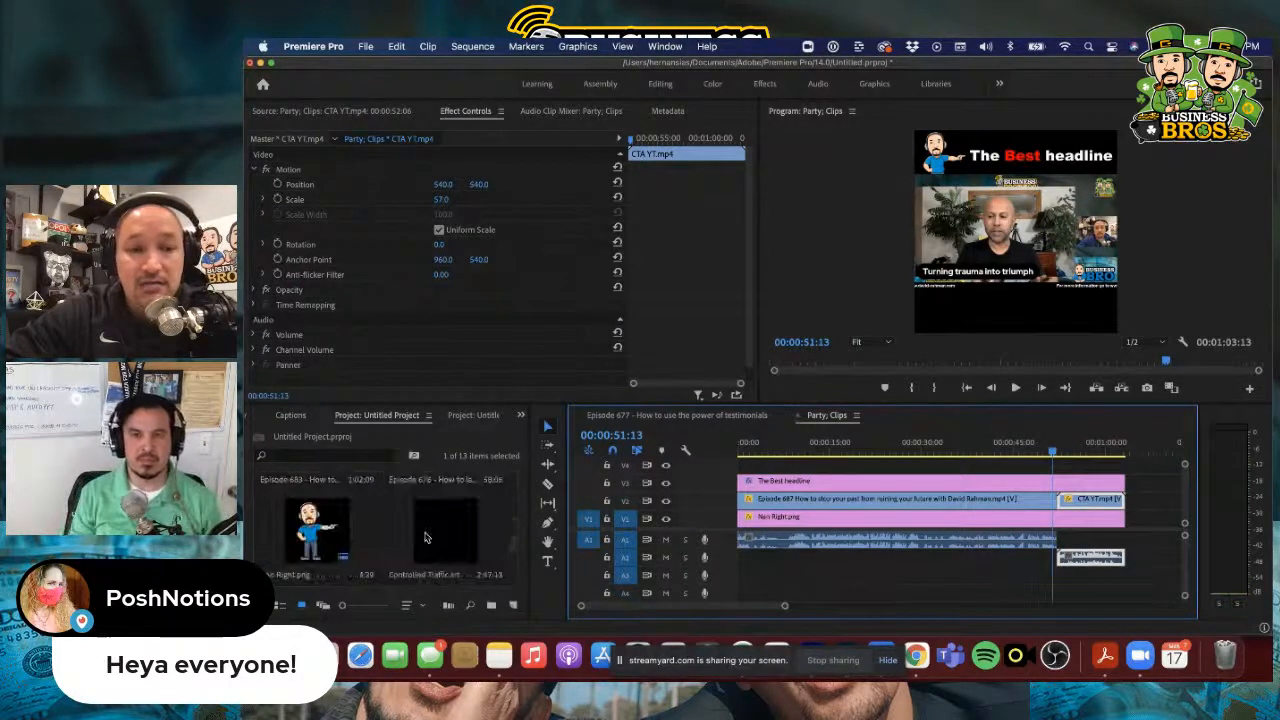
scroll(424, 538, down, 4)
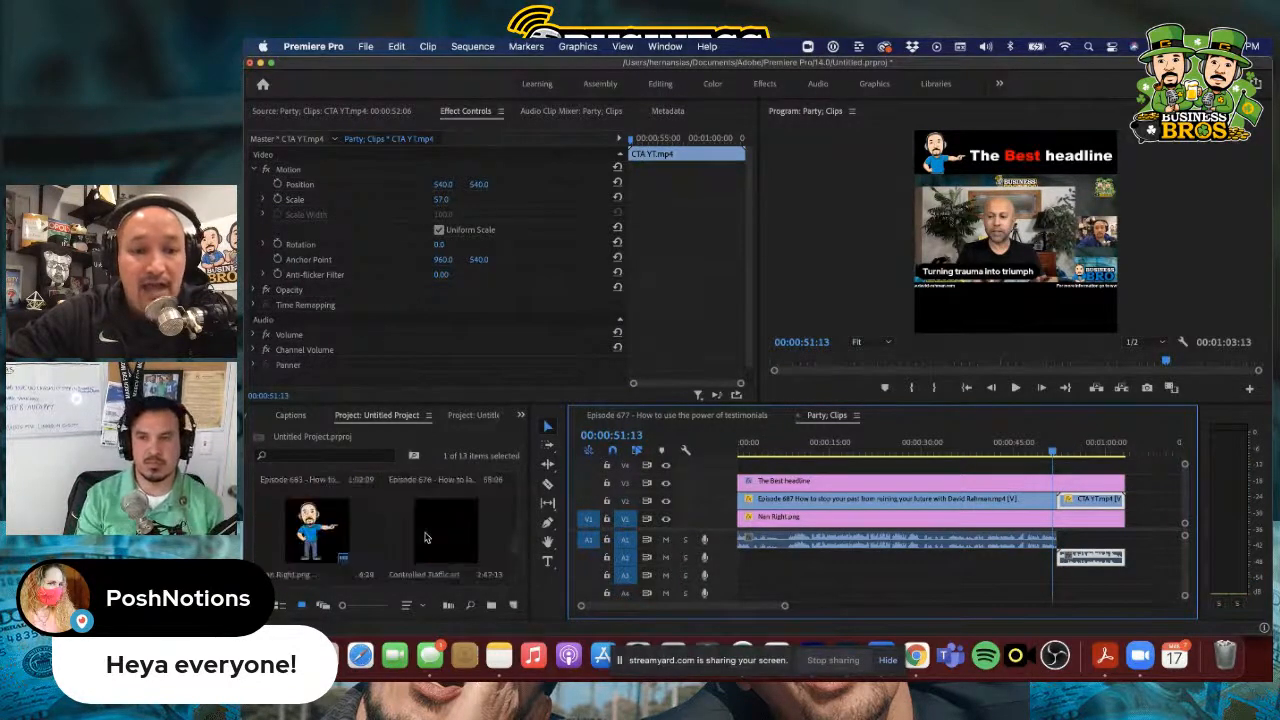
scroll(424, 538, up, 1)
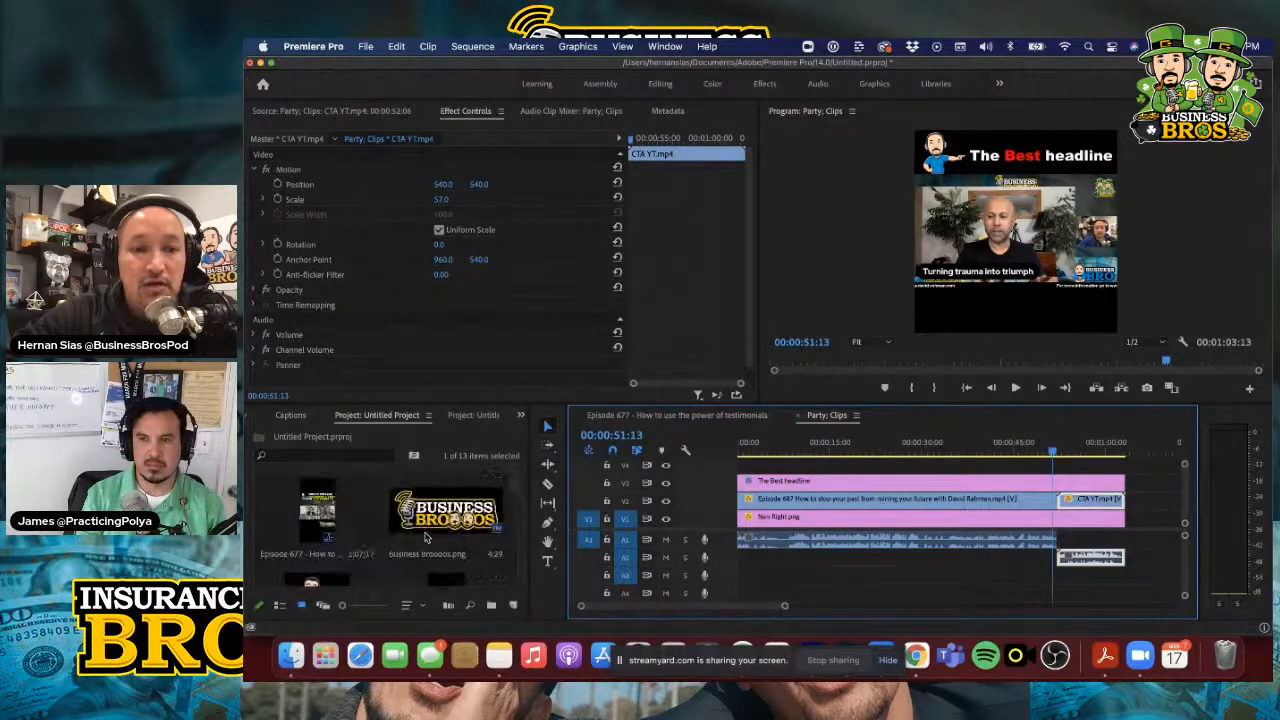
drag(445, 512, 1124, 465)
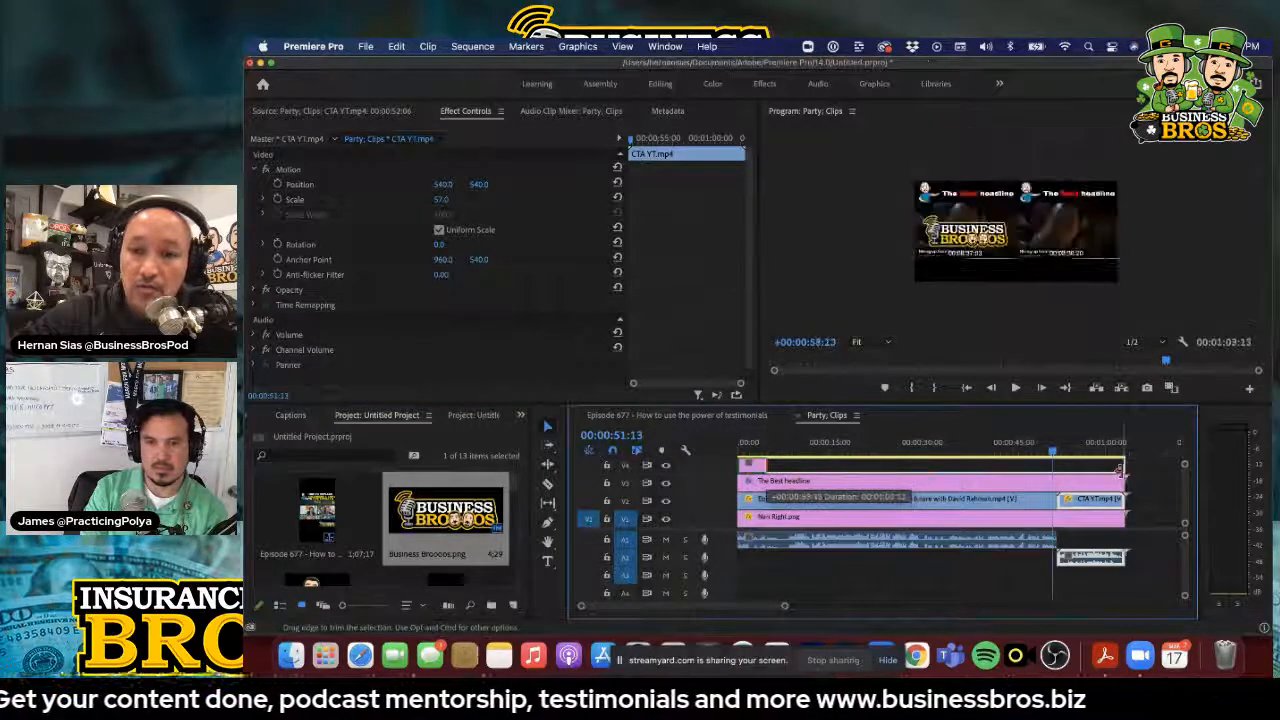
Shrink the Business Broooos.png logo and position it in the lower-right corner of the frame below the video
double_click(1035, 466)
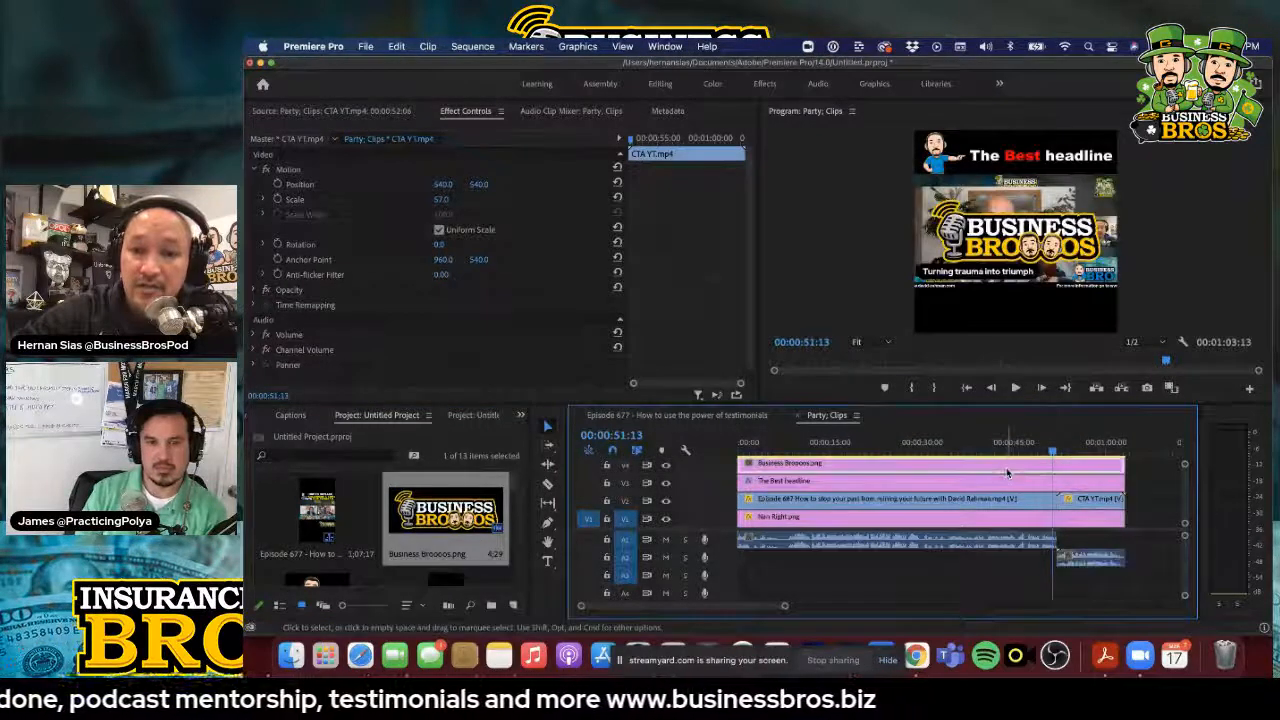
click(993, 222)
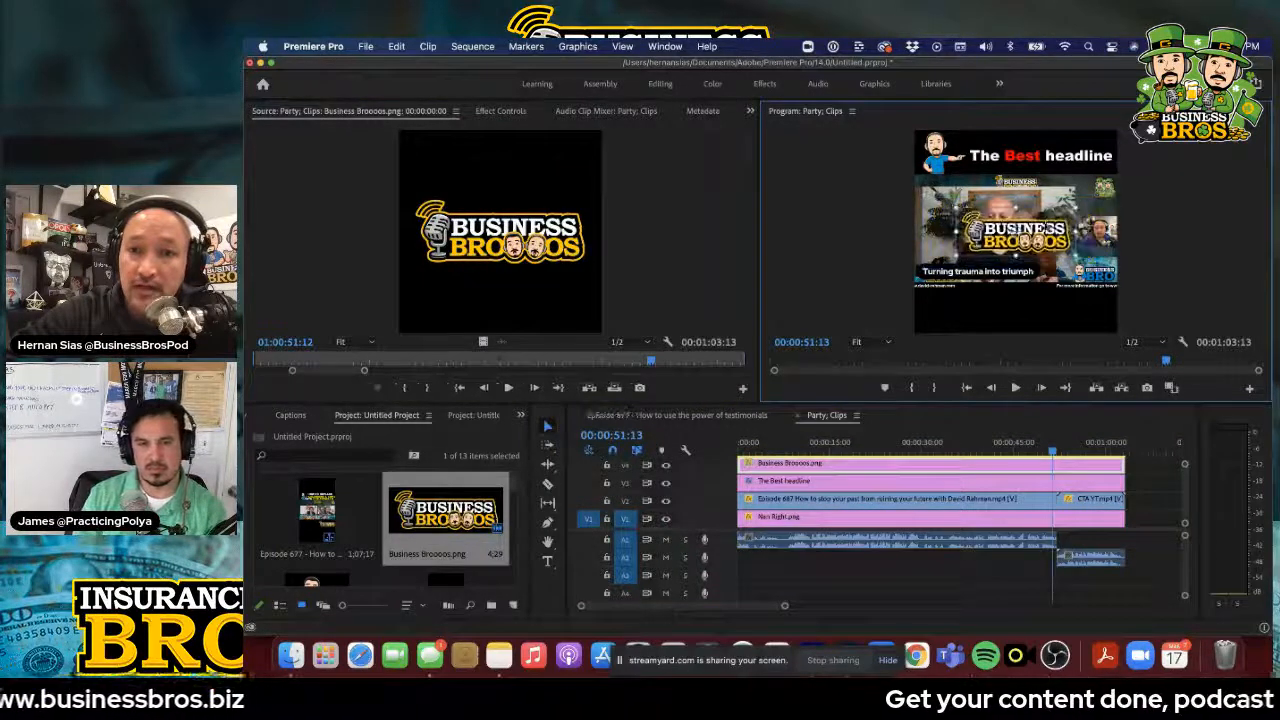
drag(1010, 240, 1095, 304)
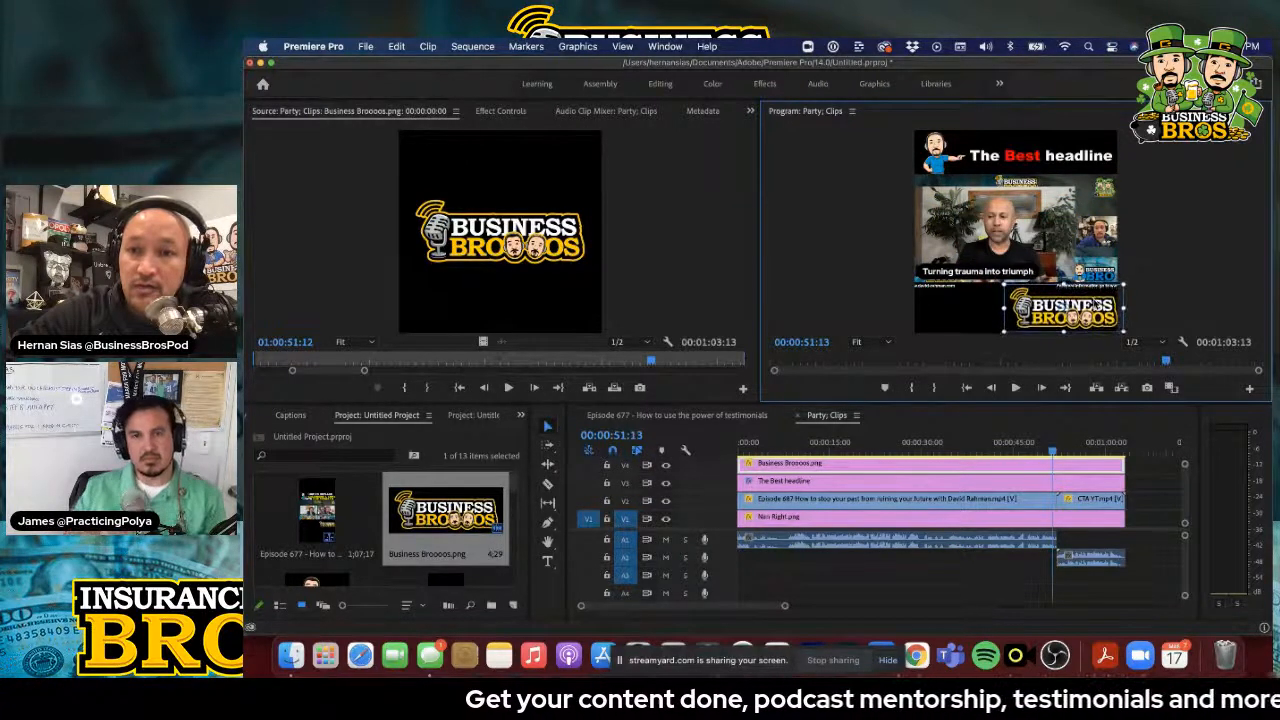
drag(1009, 288, 1018, 291)
click(958, 310)
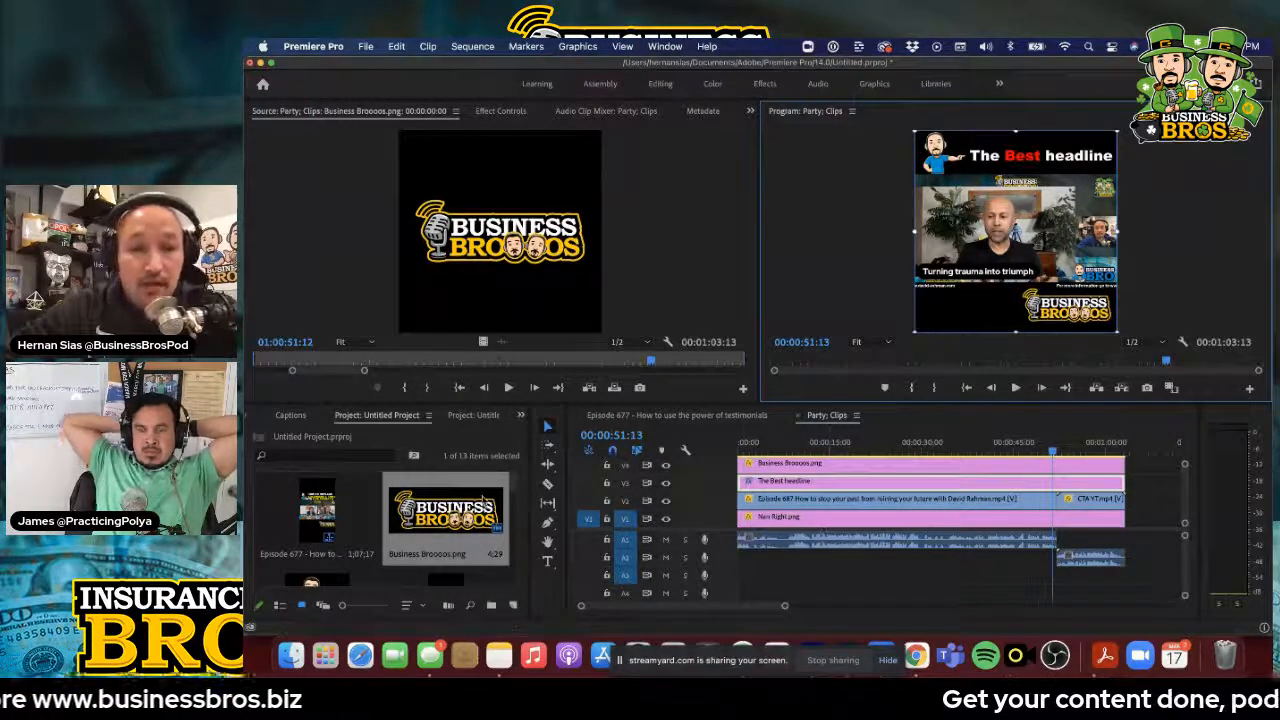
Open the captions workspace, check the Party; Clips transcription in Descript, and return to Premiere Pro
click(294, 416)
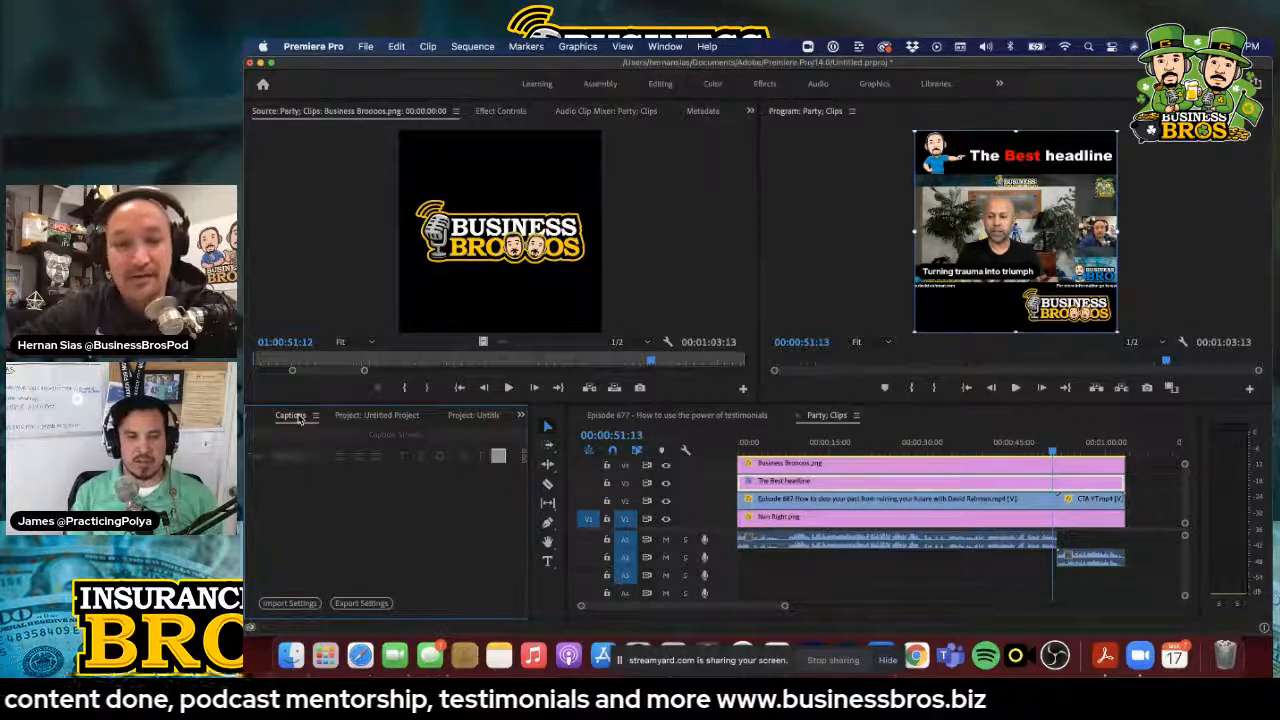
key(super+Tab)
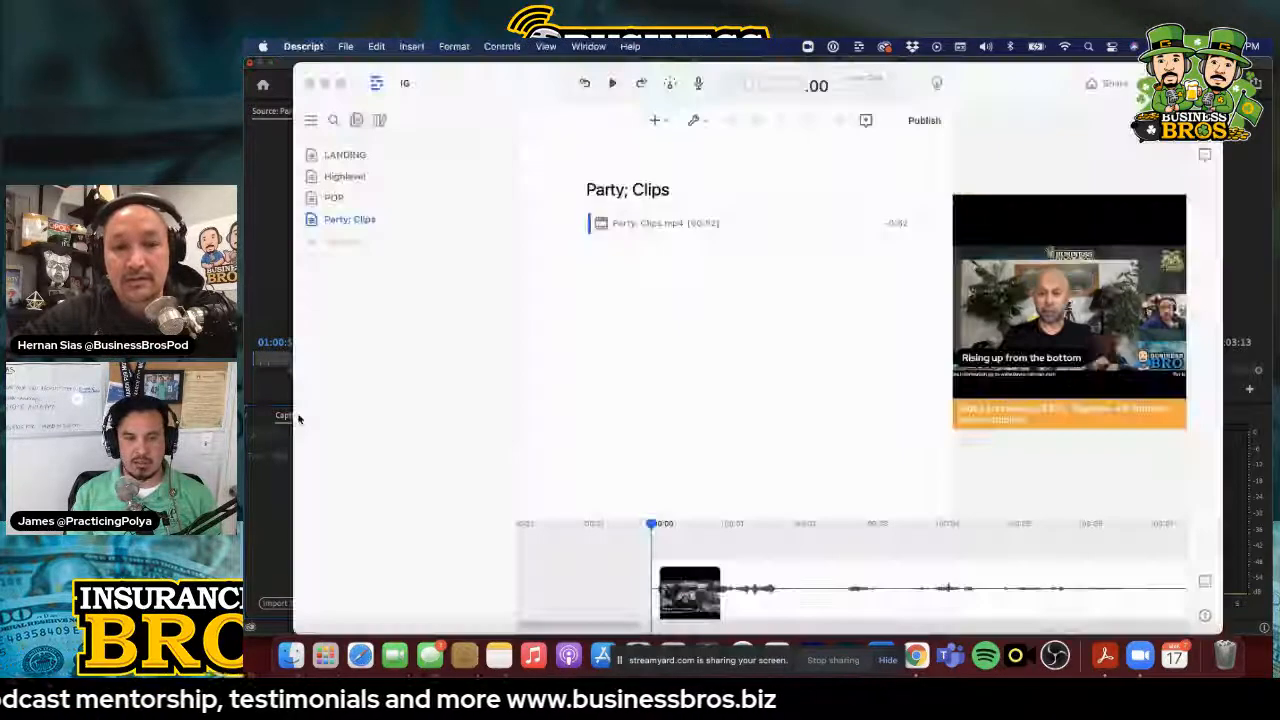
key(super+Tab)
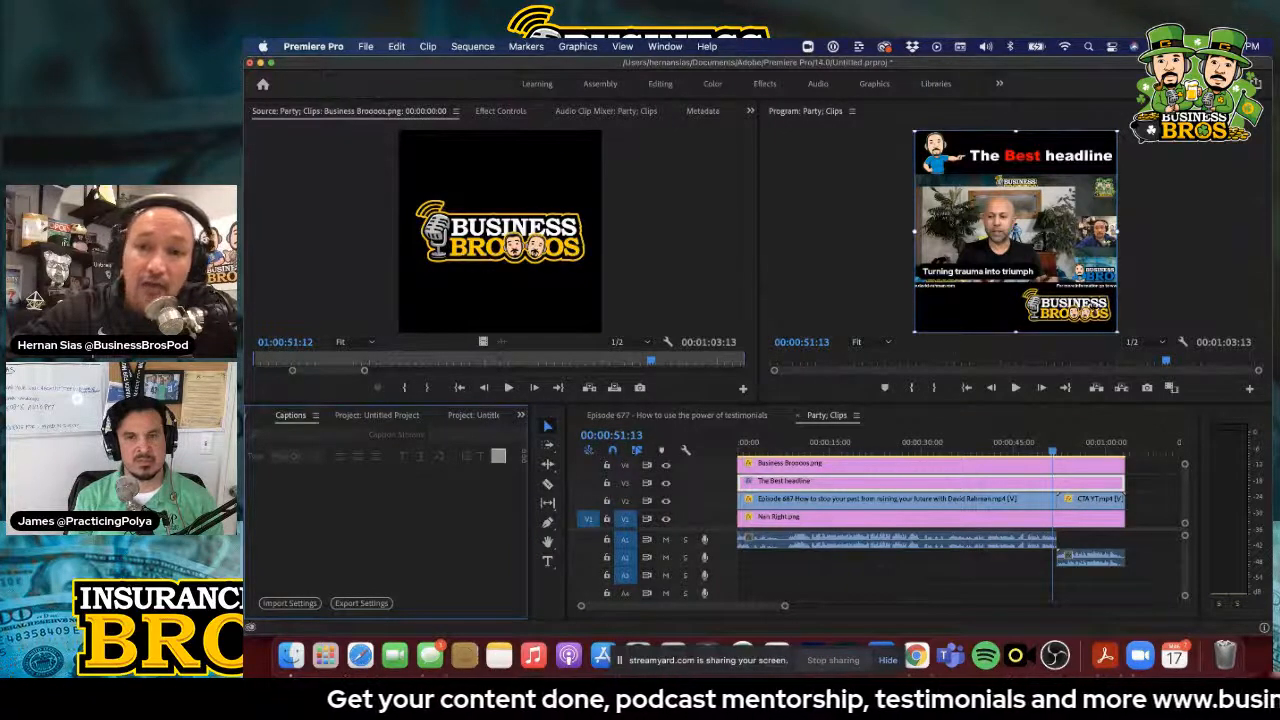
click(1093, 316)
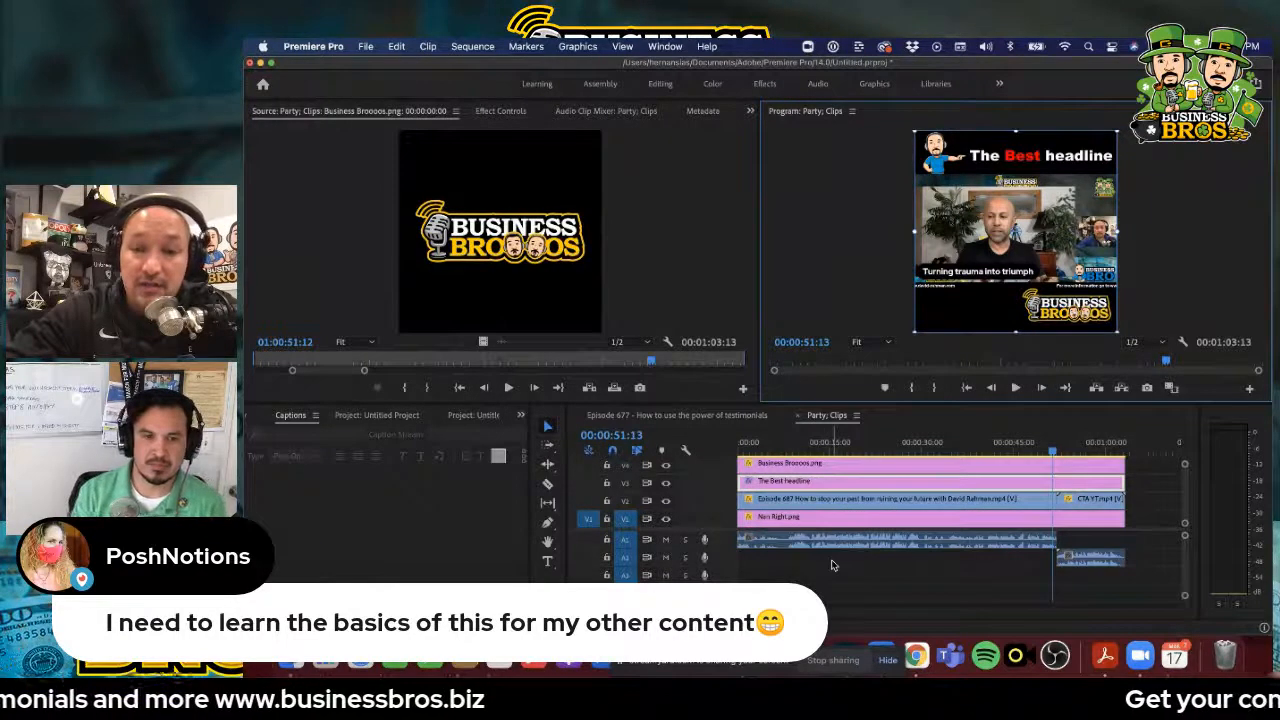
Accept the caption import settings for SubRip open captions at 1080 by 1080, with black Skia text on a bright yellow background
scroll(863, 505, up, 1)
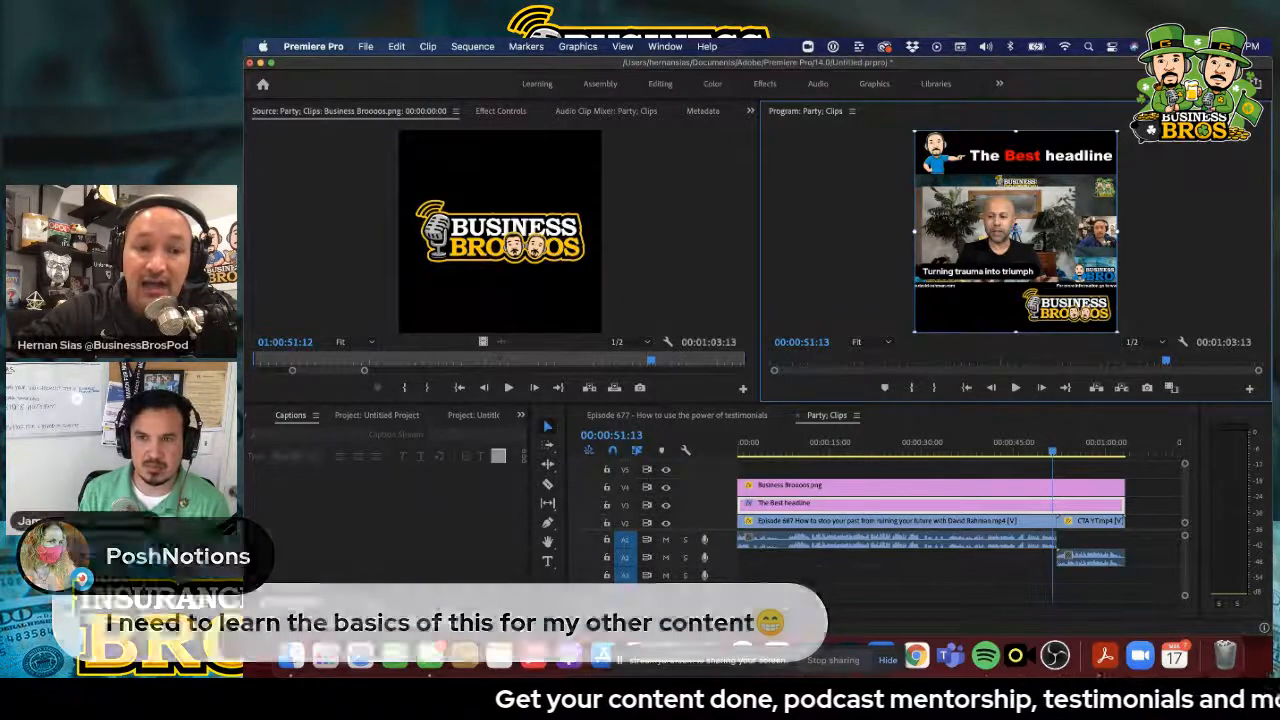
click(302, 604)
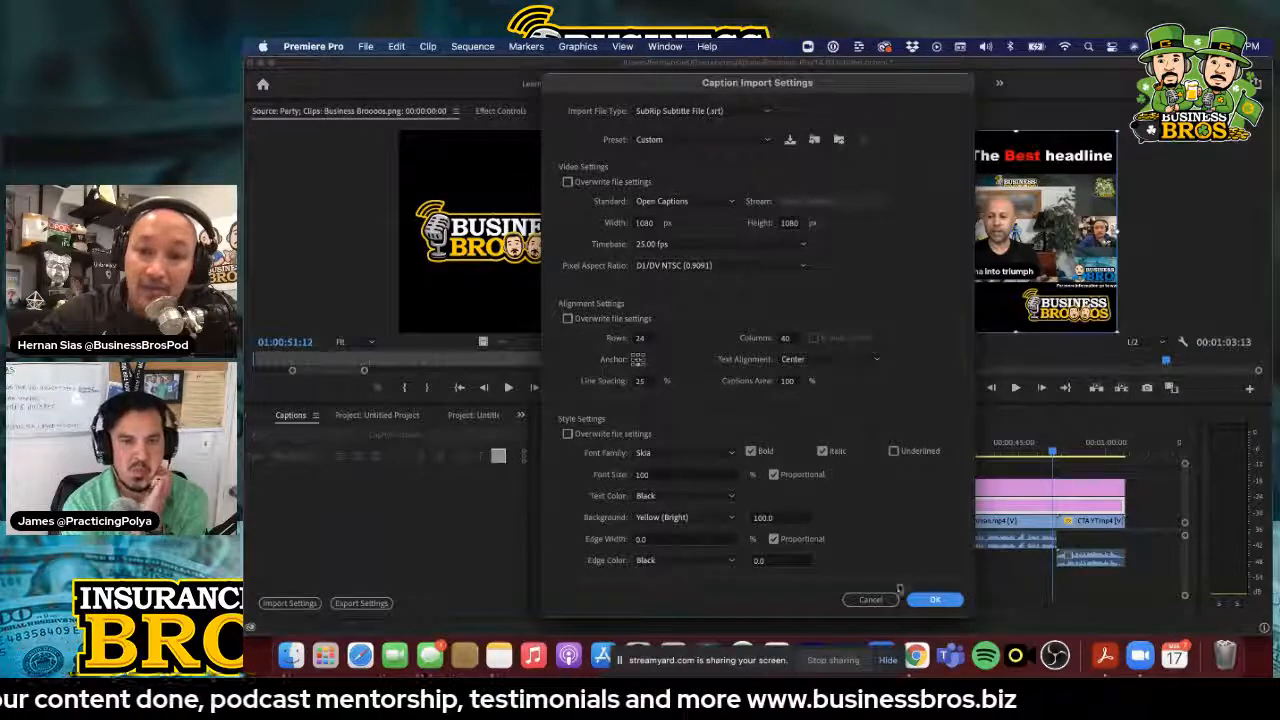
click(934, 600)
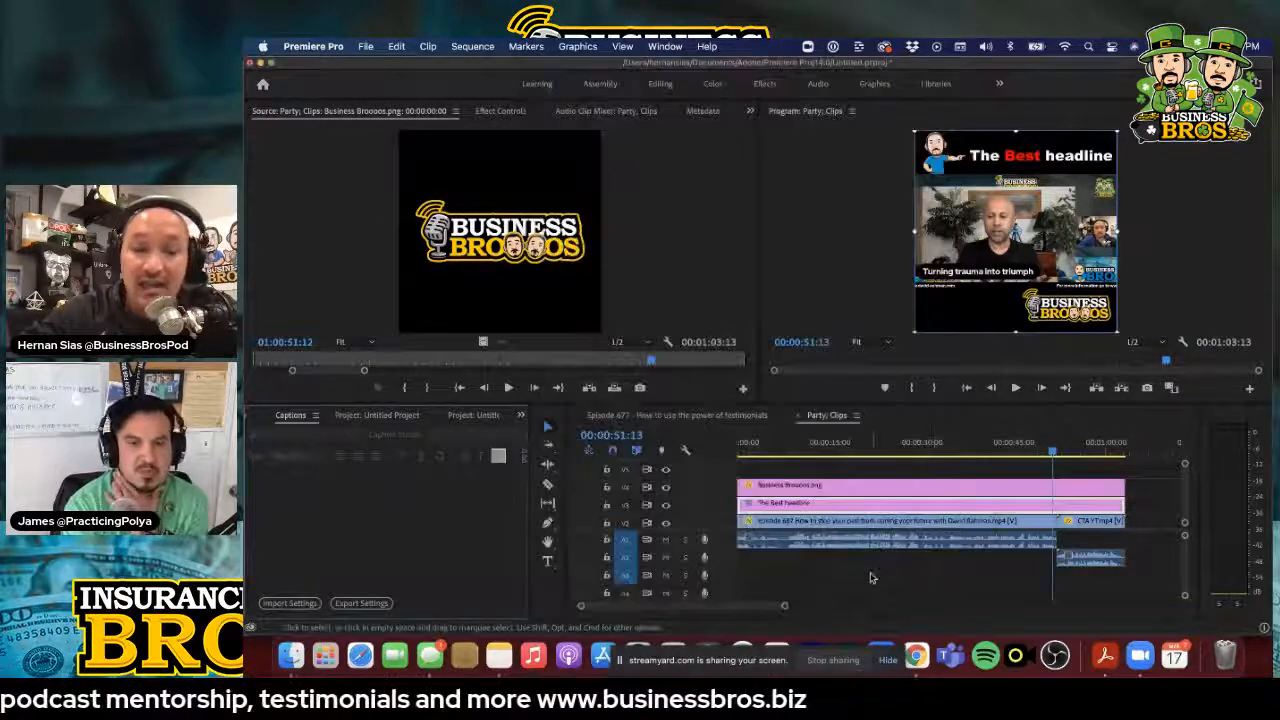
Locate the Party; Clips.mp4 export in the Downloads folder in Finder, and return to Premiere Pro
key(super+Tab)
key(super+Tab)
key(super+Tab)
key(super+Tab)
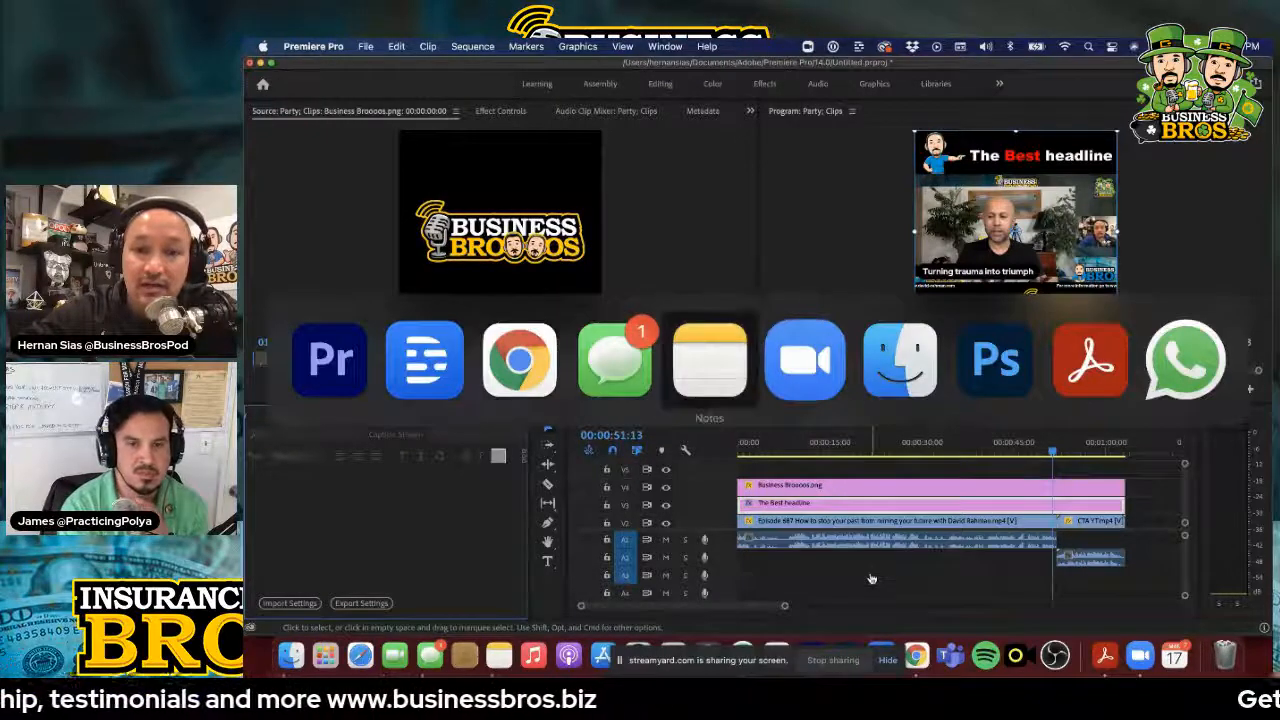
key(super+Tab)
key(super+Tab)
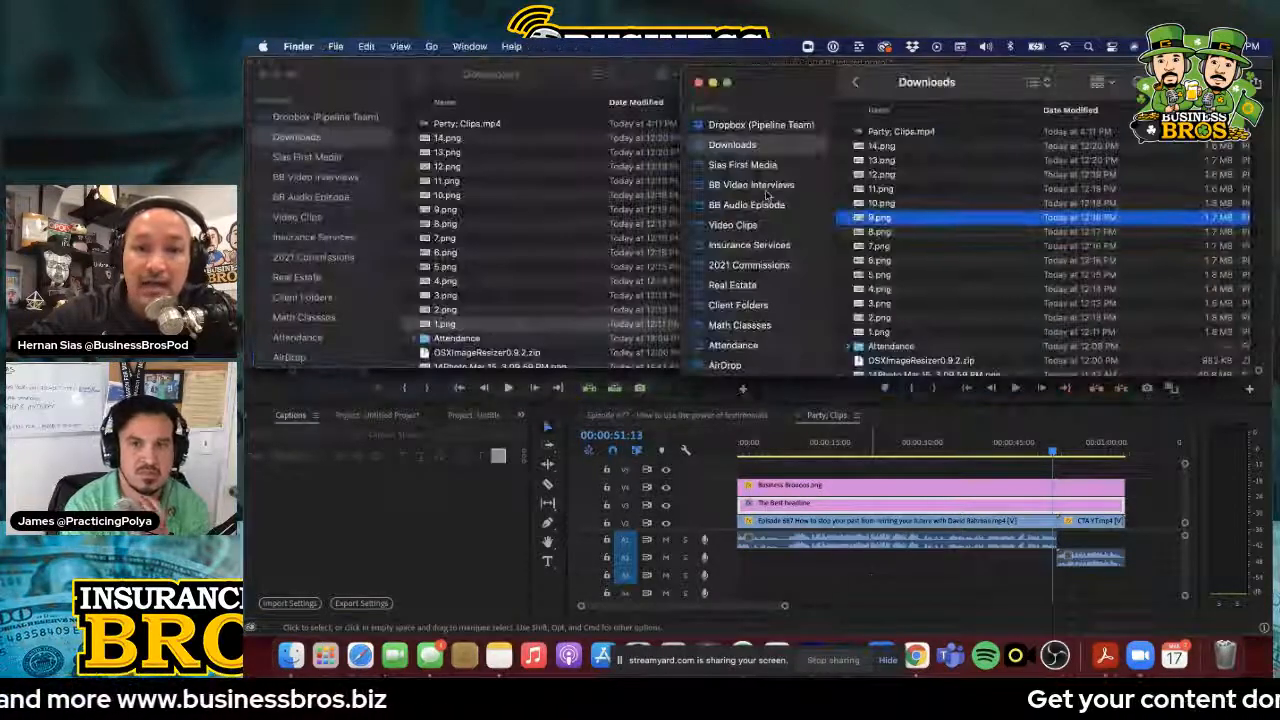
click(866, 133)
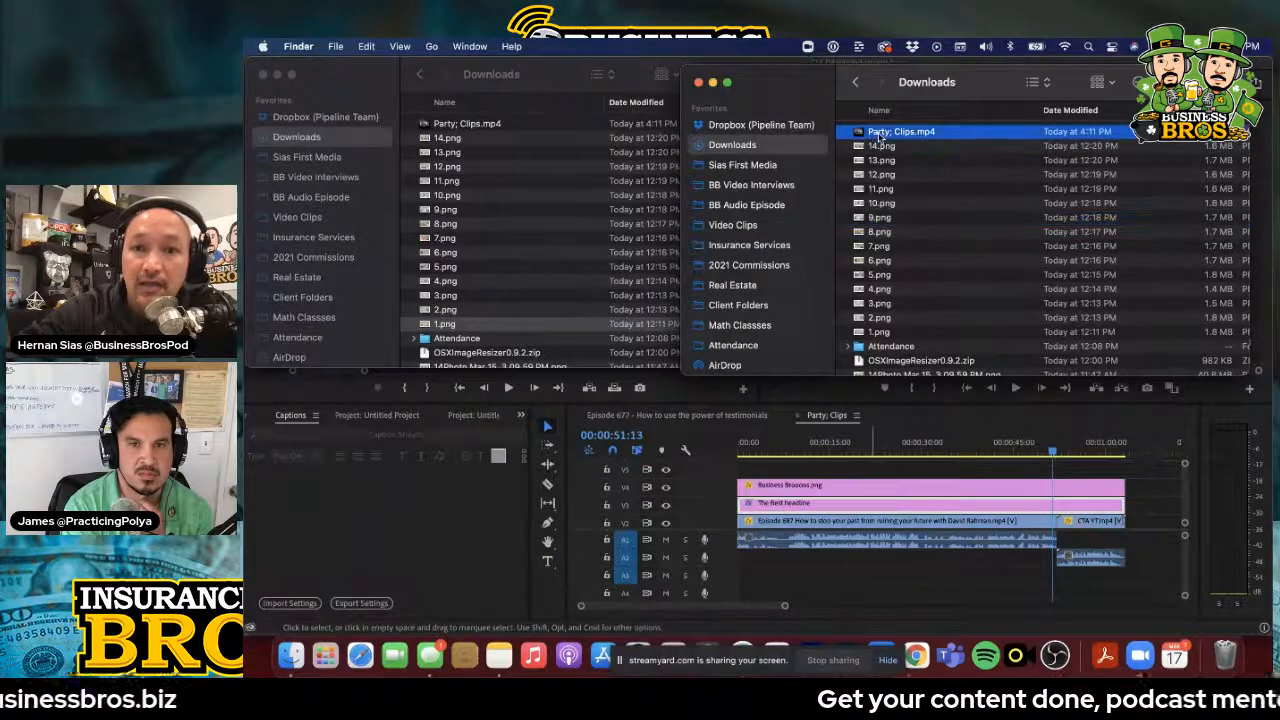
key(super+Tab)
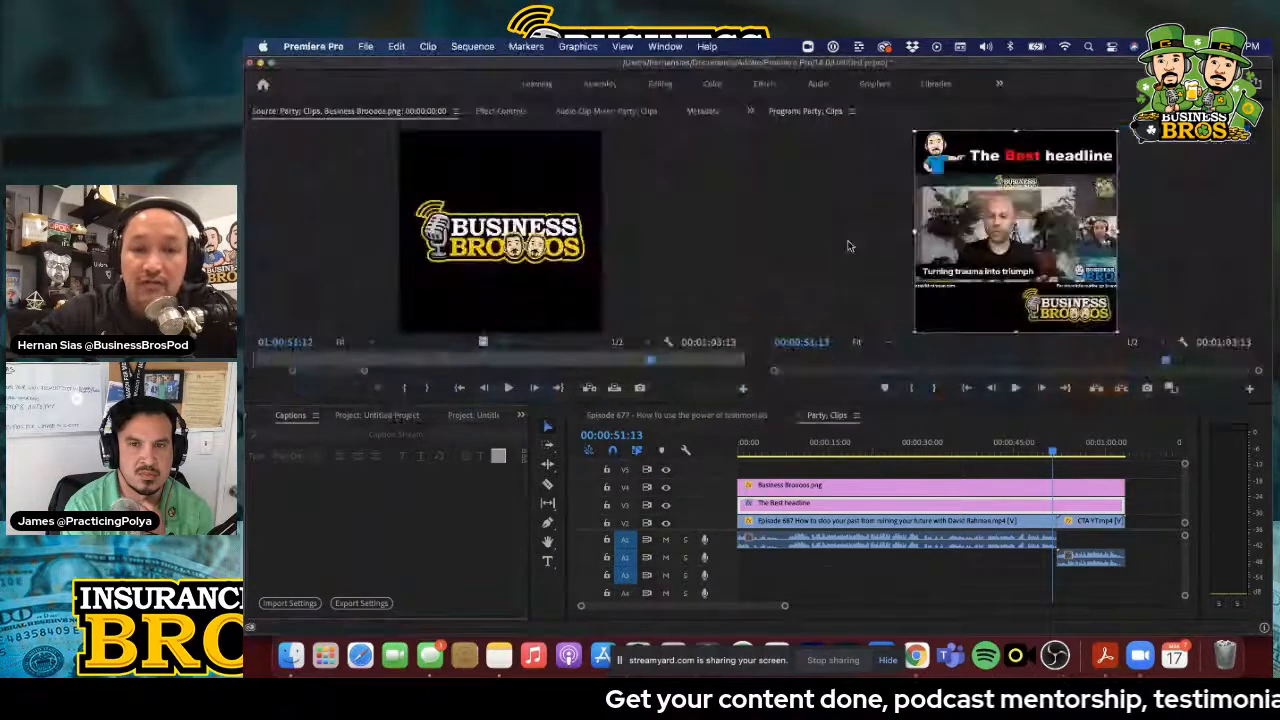
Switch to Descript and play the opening seconds of the Party; Clips composition to compare the audio with its transcript
key(super+Tab)
key(super+Tab)
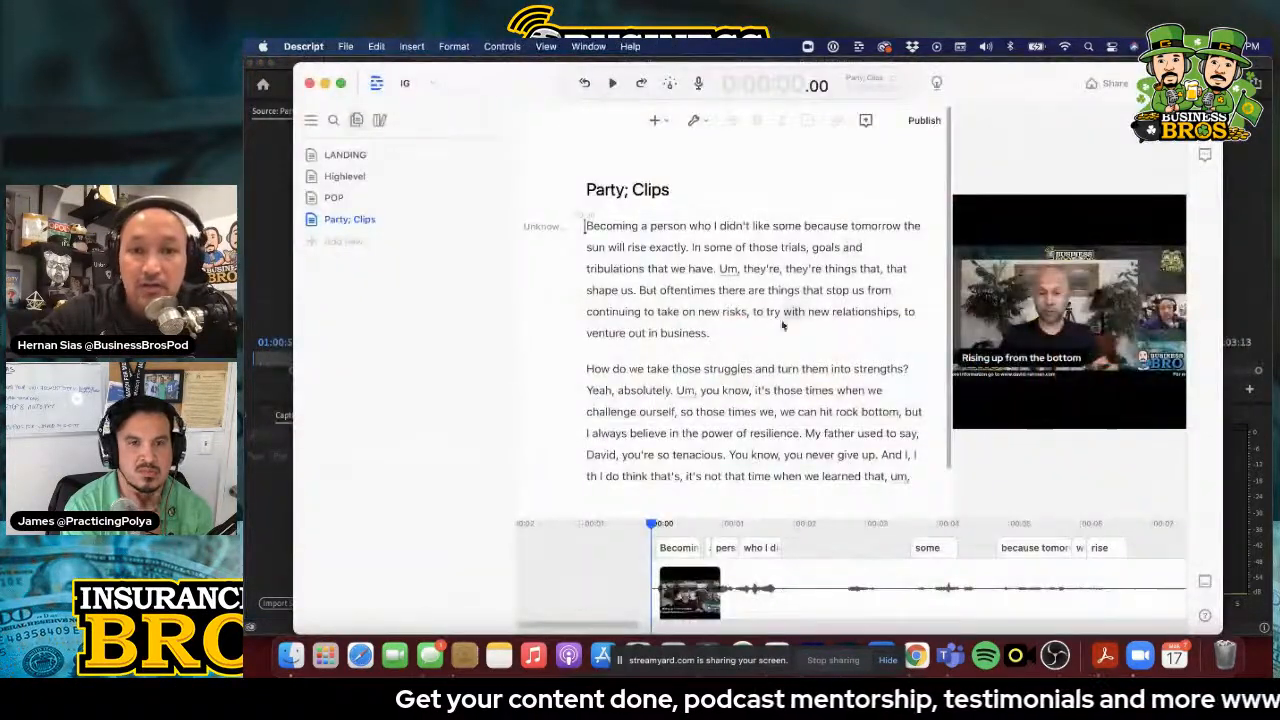
click(614, 85)
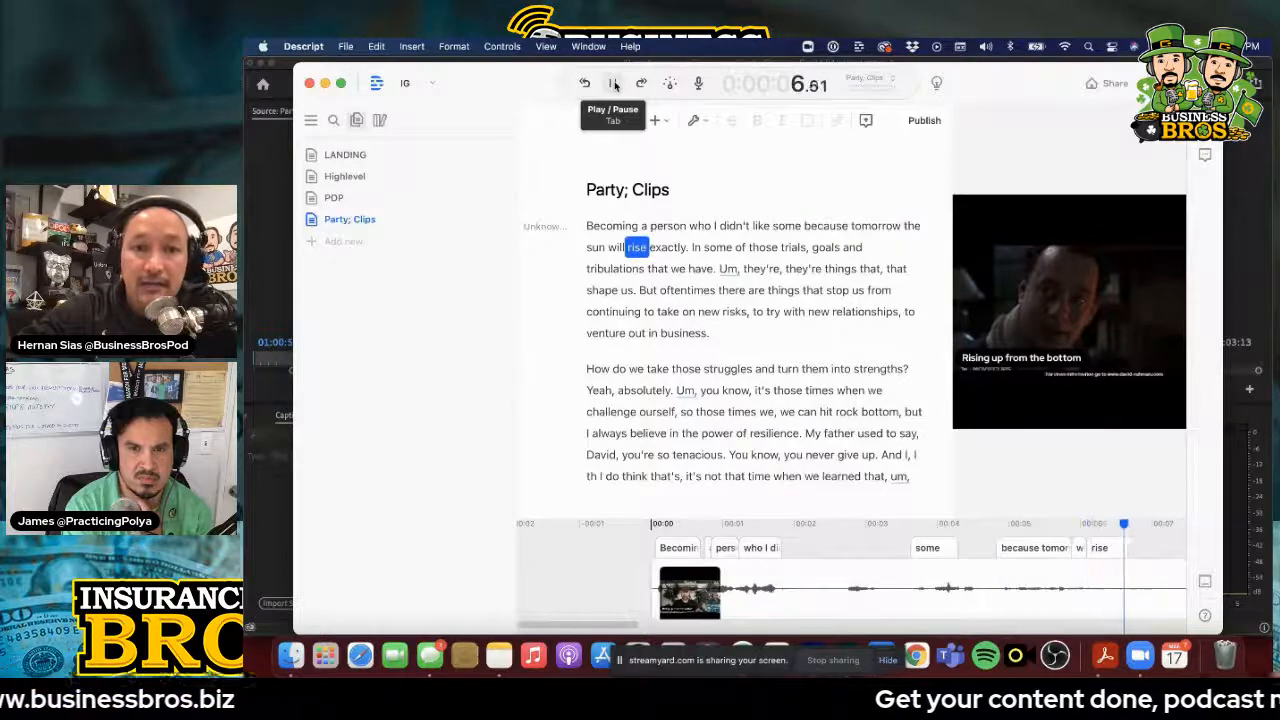
click(614, 84)
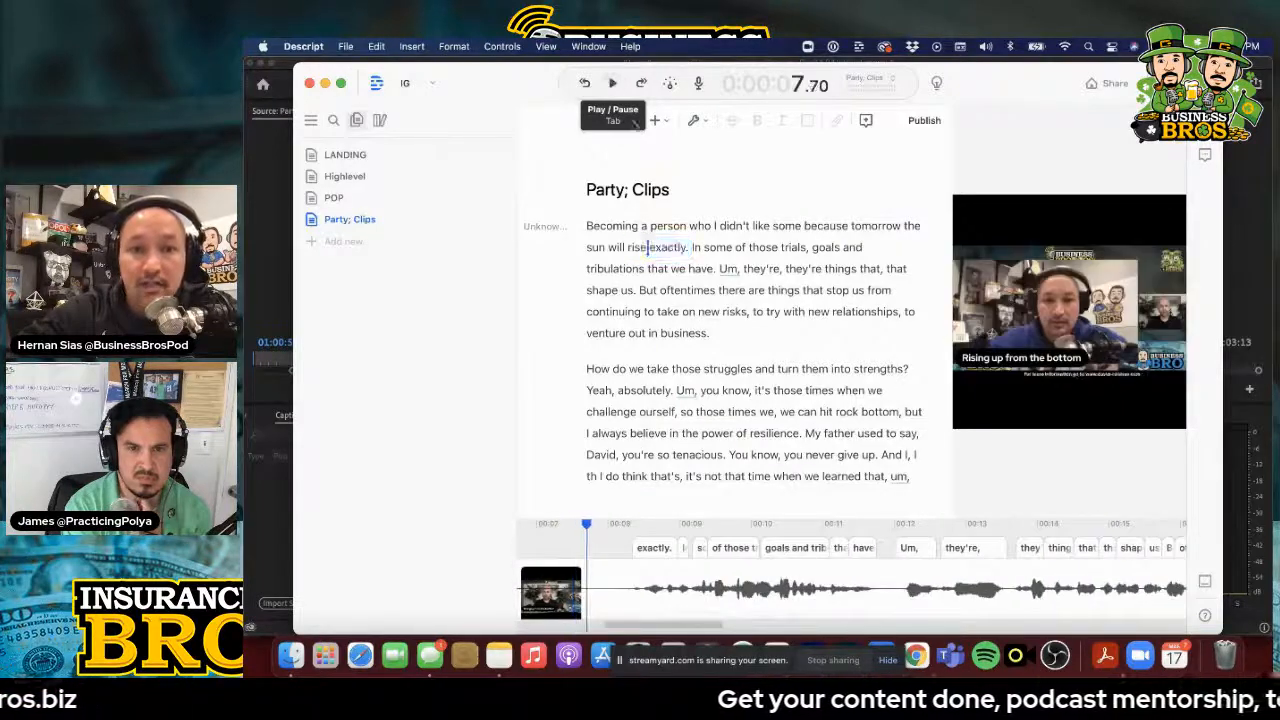
Correct the first "Um" in the opening paragraph of the Party; Clips transcript to "ok"
click(726, 270)
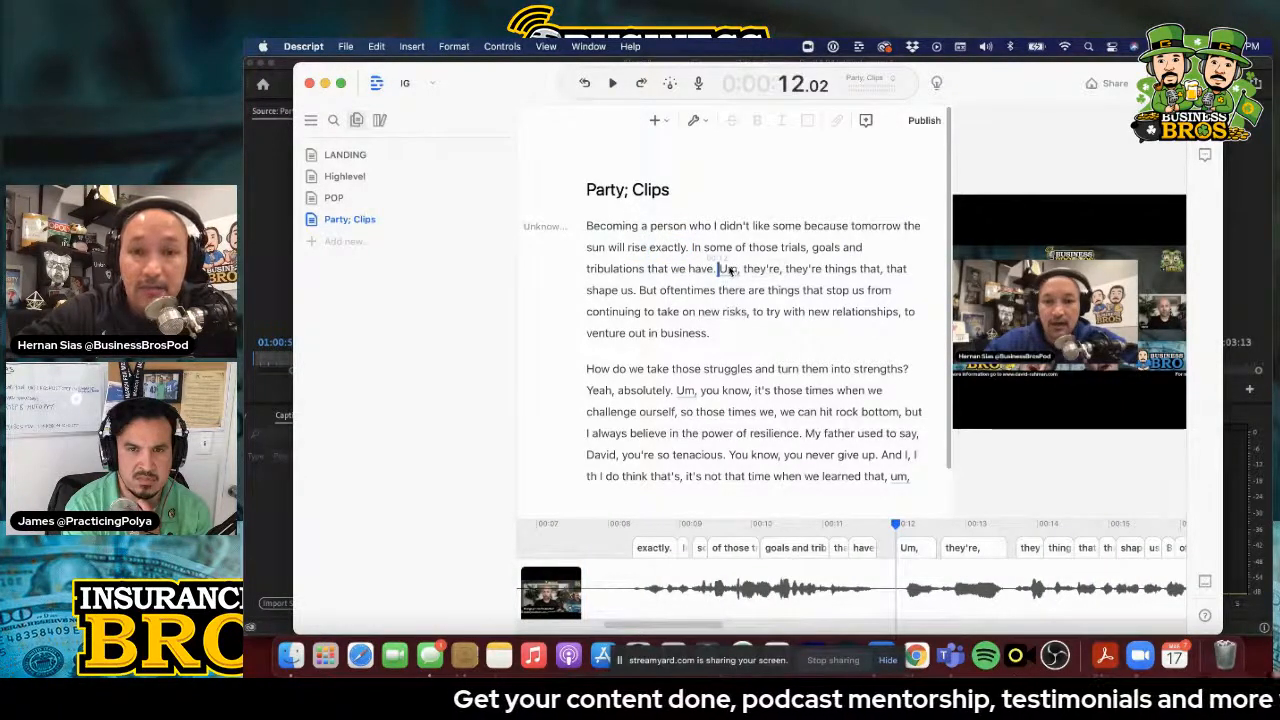
double_click(724, 270)
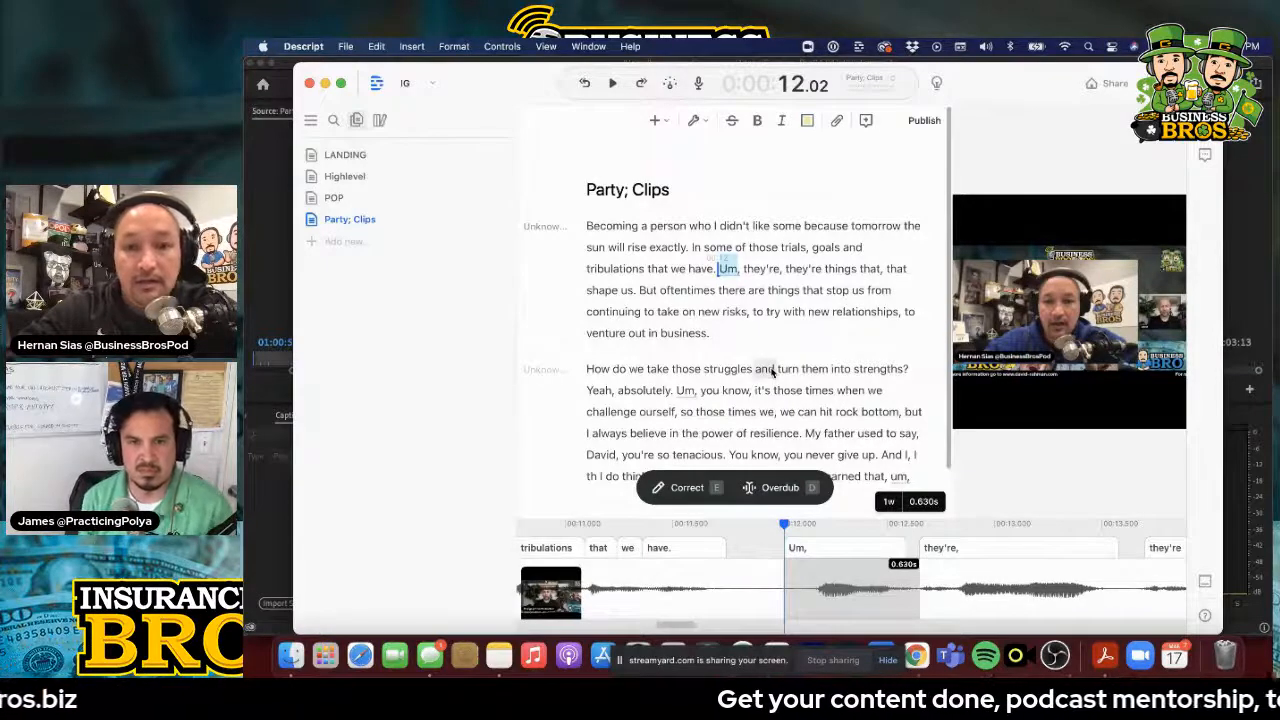
click(733, 272)
double_click(733, 272)
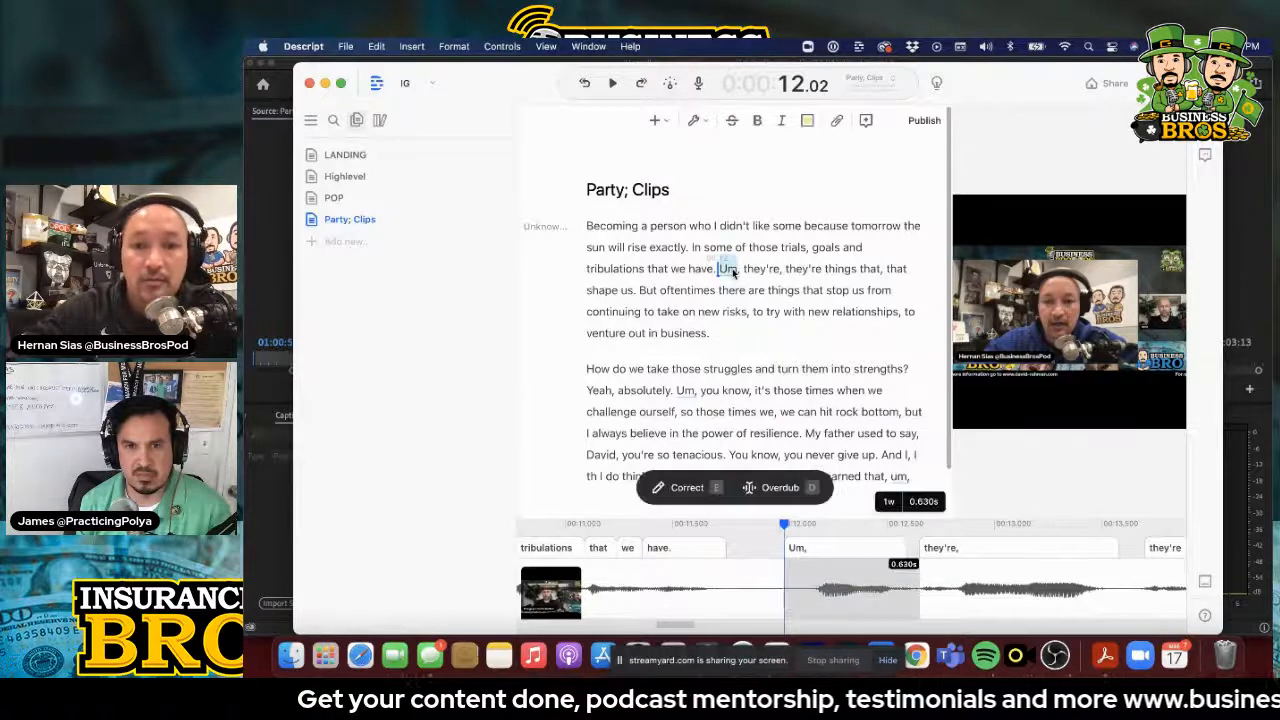
click(712, 488)
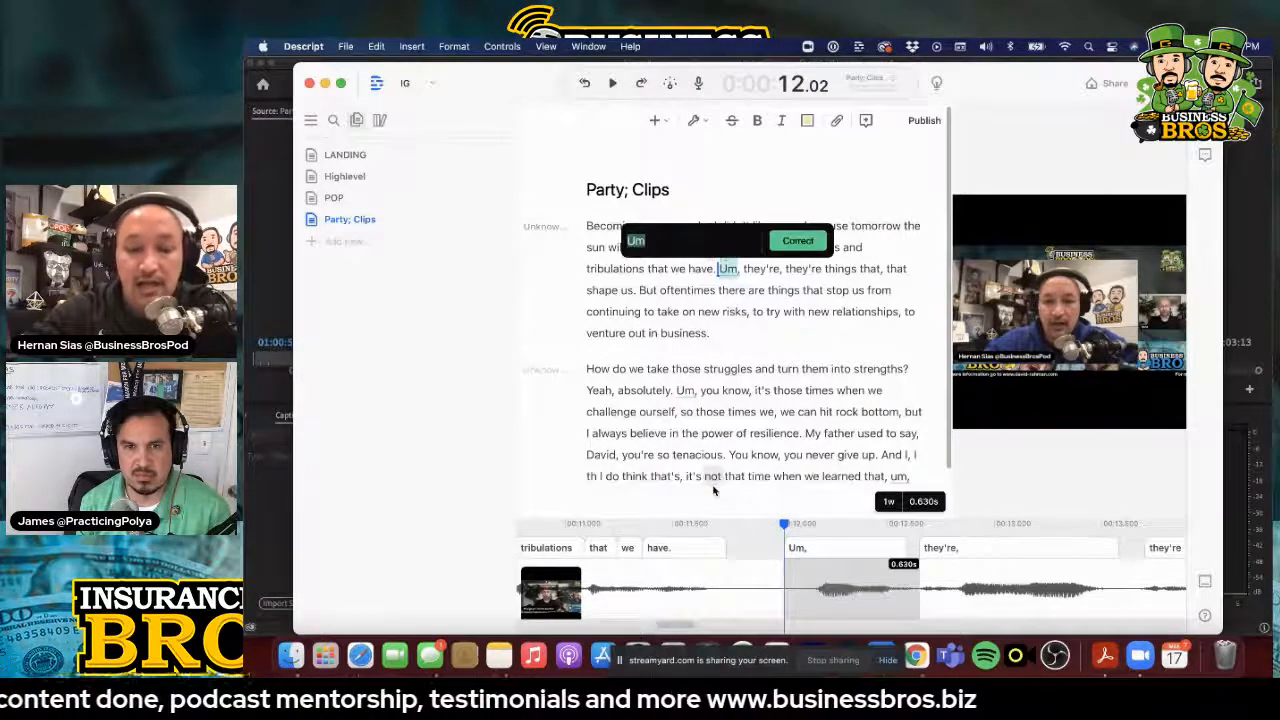
text(ok)
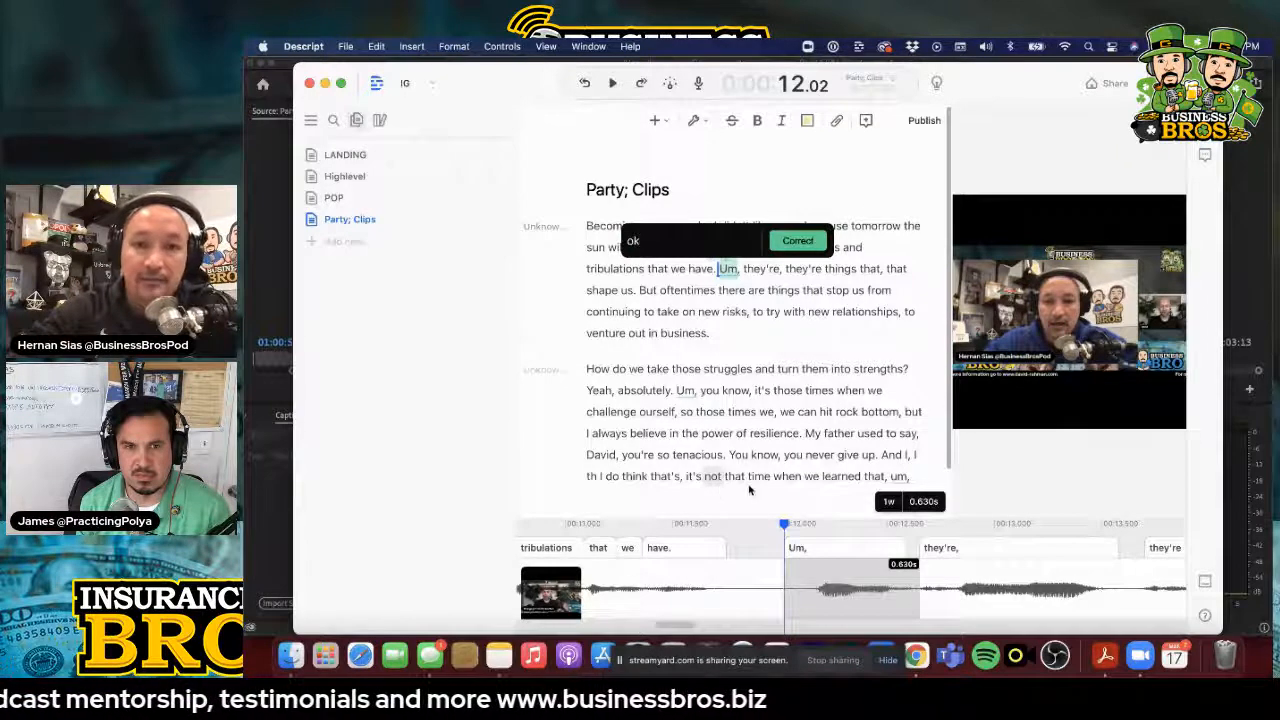
click(799, 241)
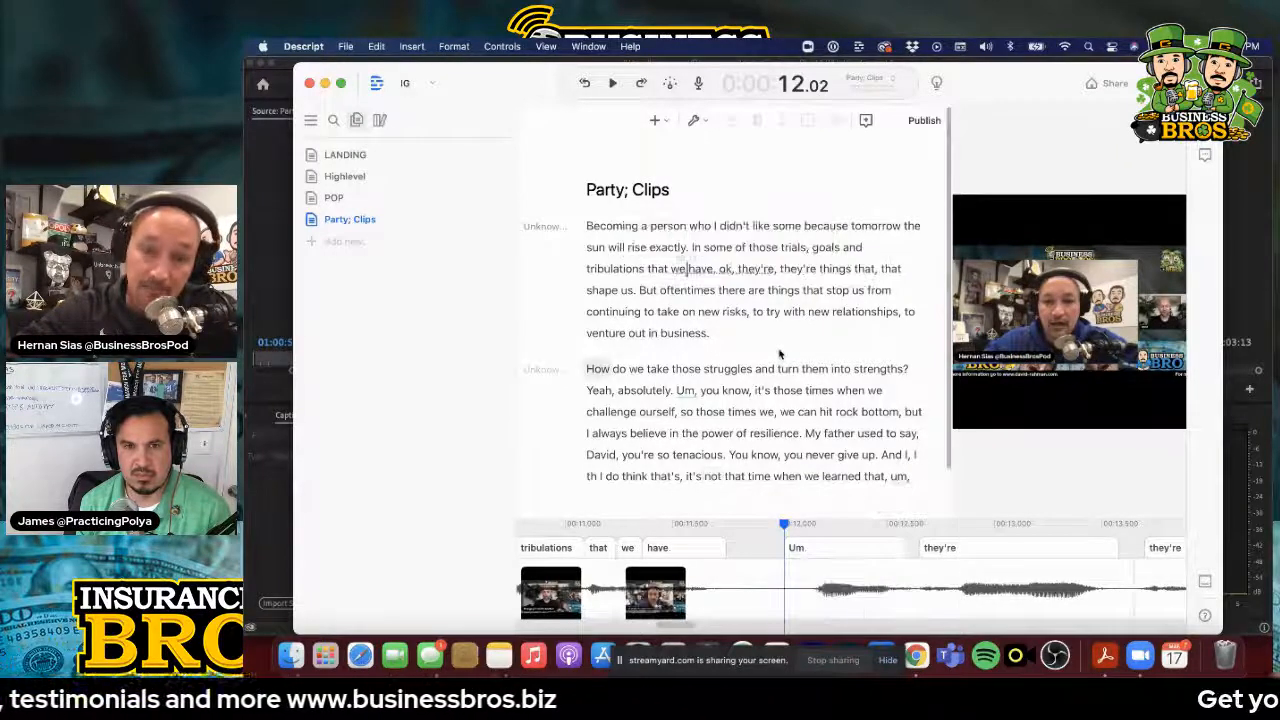
scroll(780, 353, down, 2)
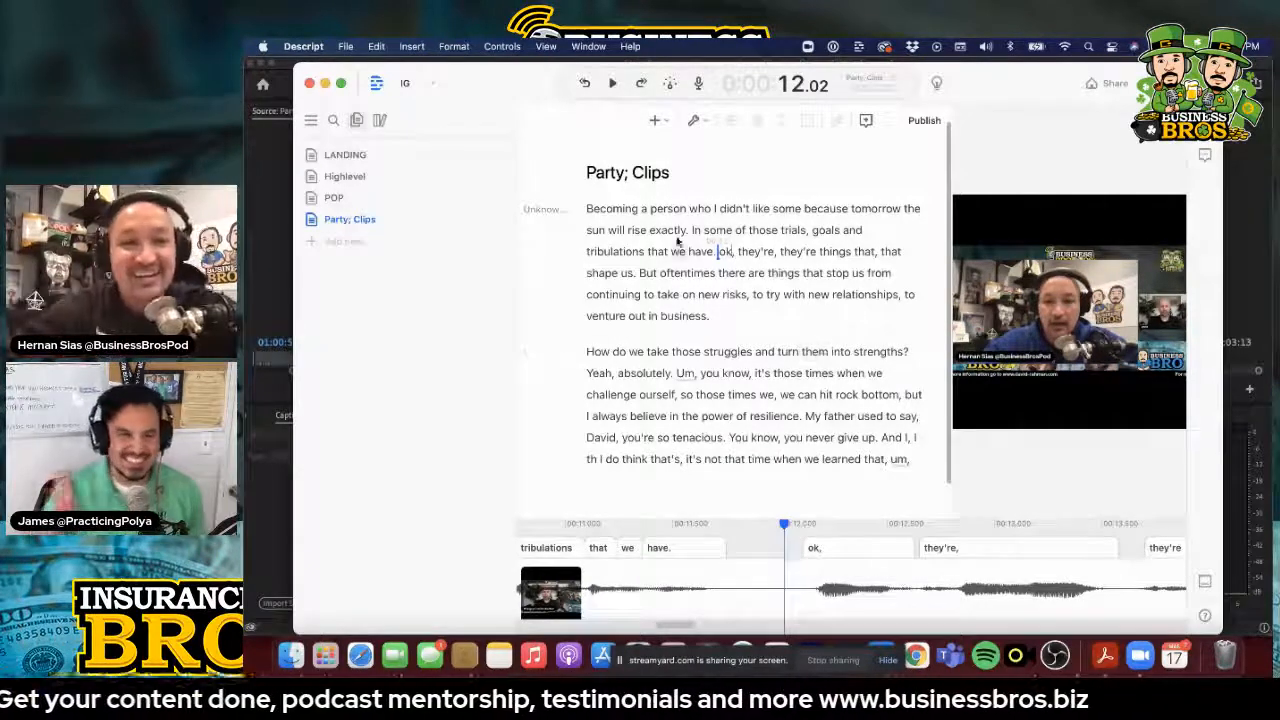
Export the Party; Clips composition's subtitles as Party; Clips.srt to the Downloads folder
click(346, 47)
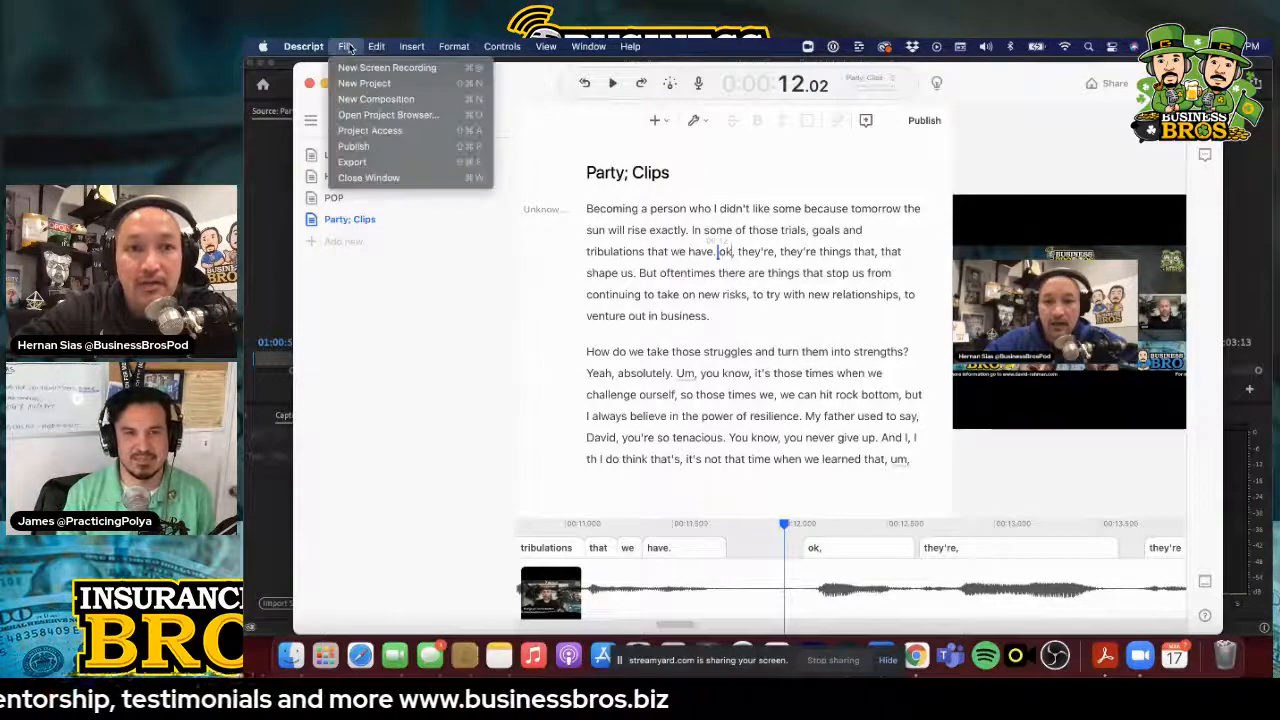
click(366, 164)
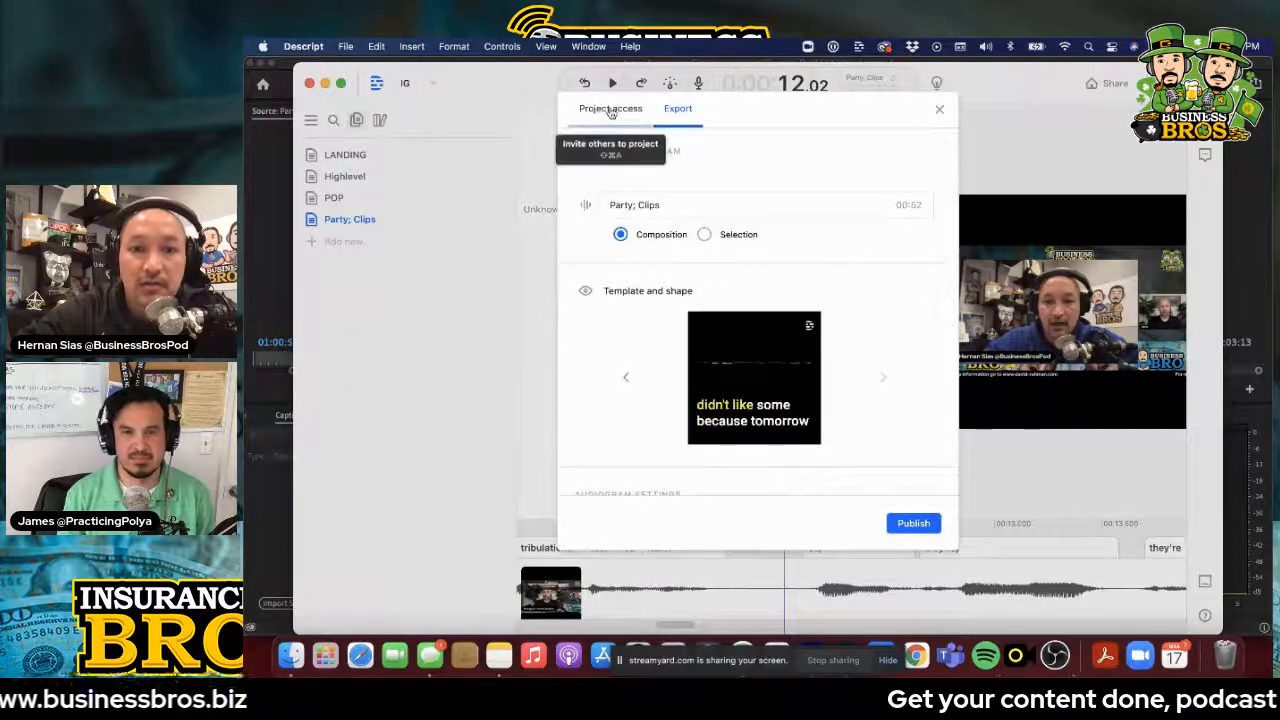
click(612, 112)
click(676, 110)
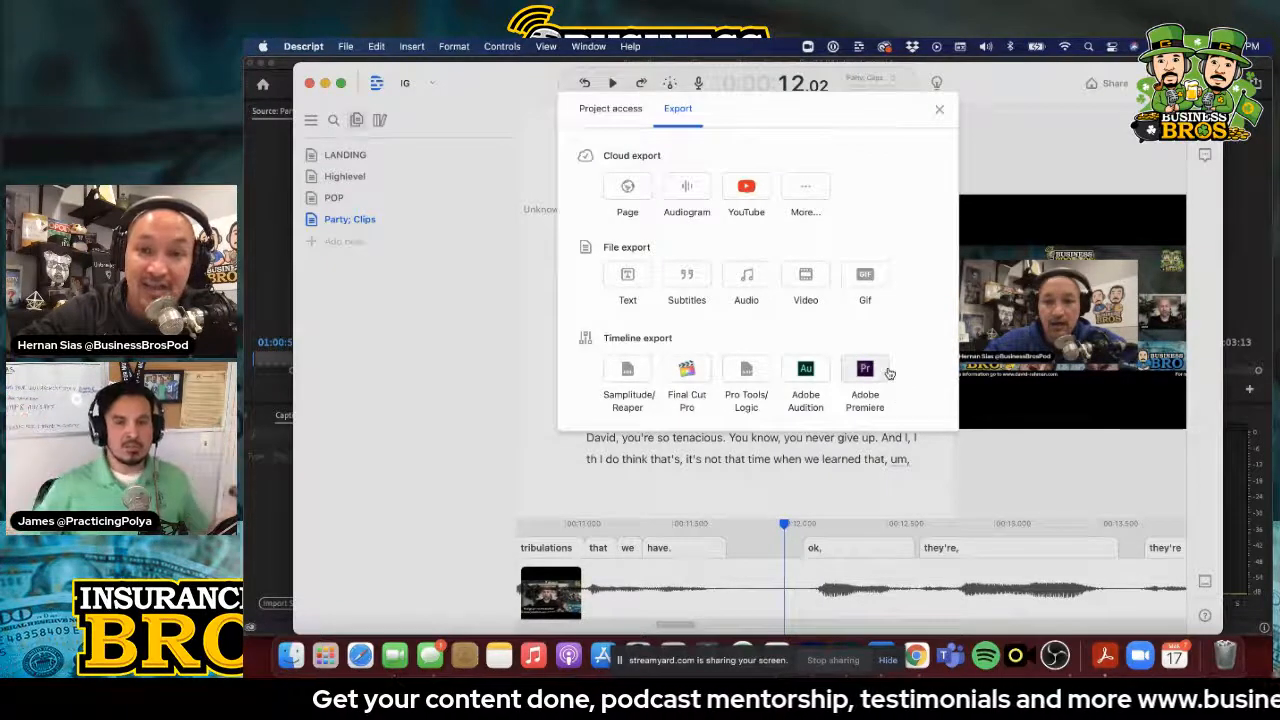
click(688, 280)
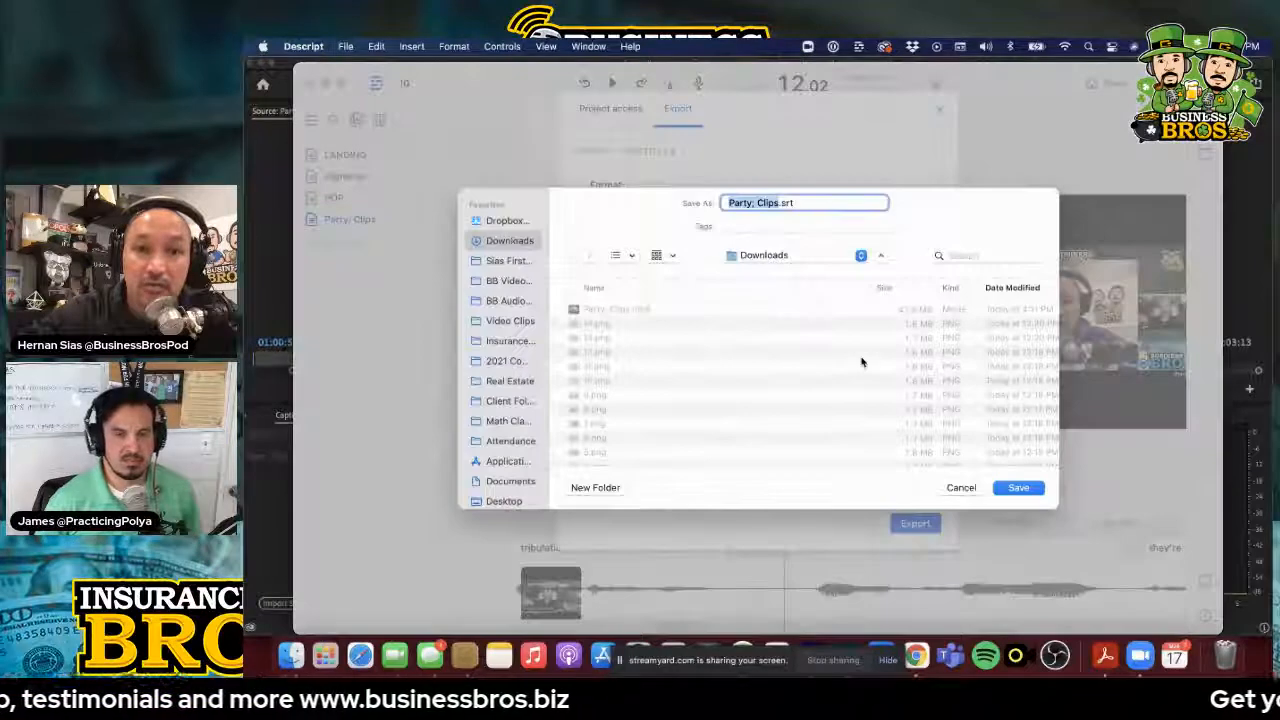
click(1019, 488)
Add Party; Clips.srt from Finder's Downloads folder to track V5 at the start of the Premiere Pro sequence, and play its opening captions
key(super+Tab)
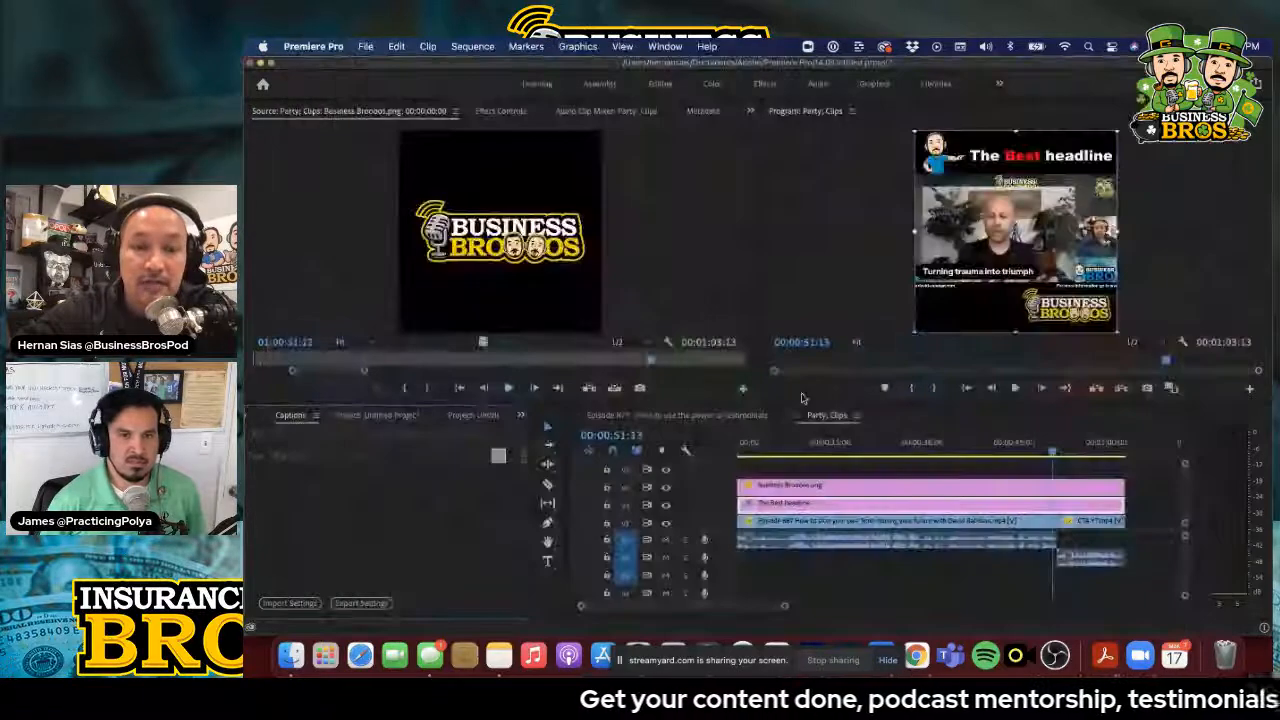
key(super+Tab)
key(super+Tab)
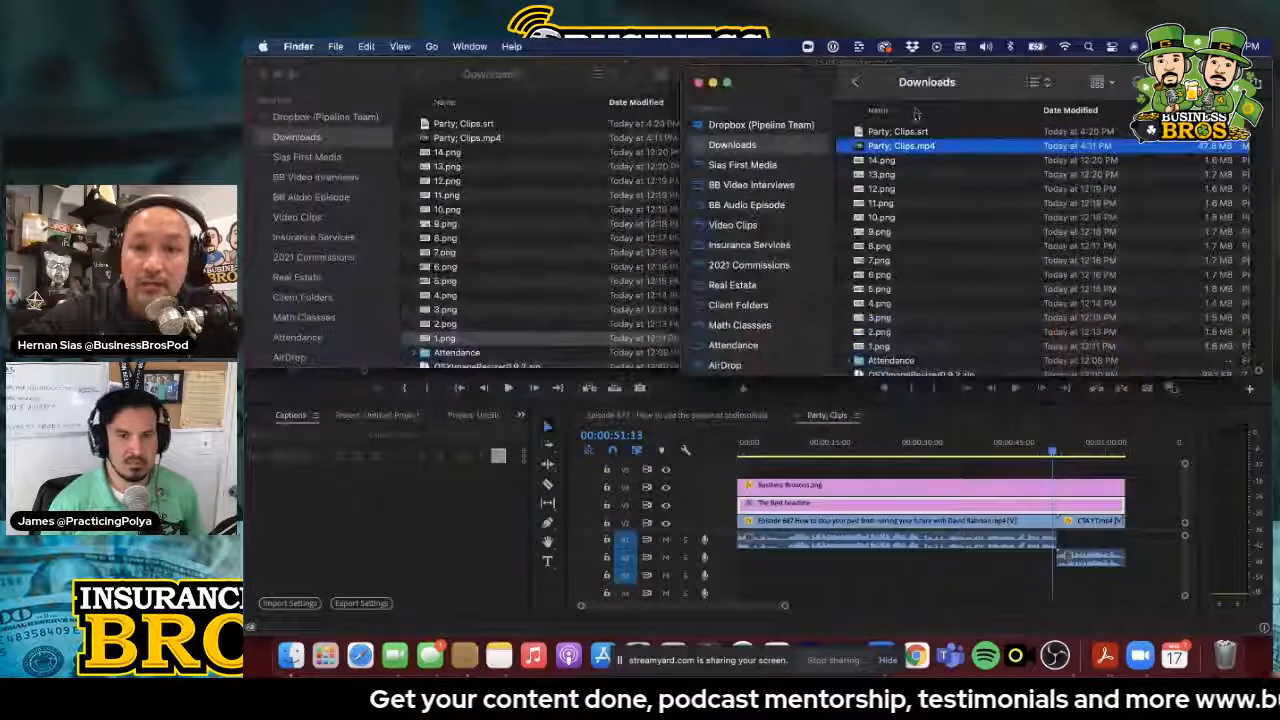
click(860, 134)
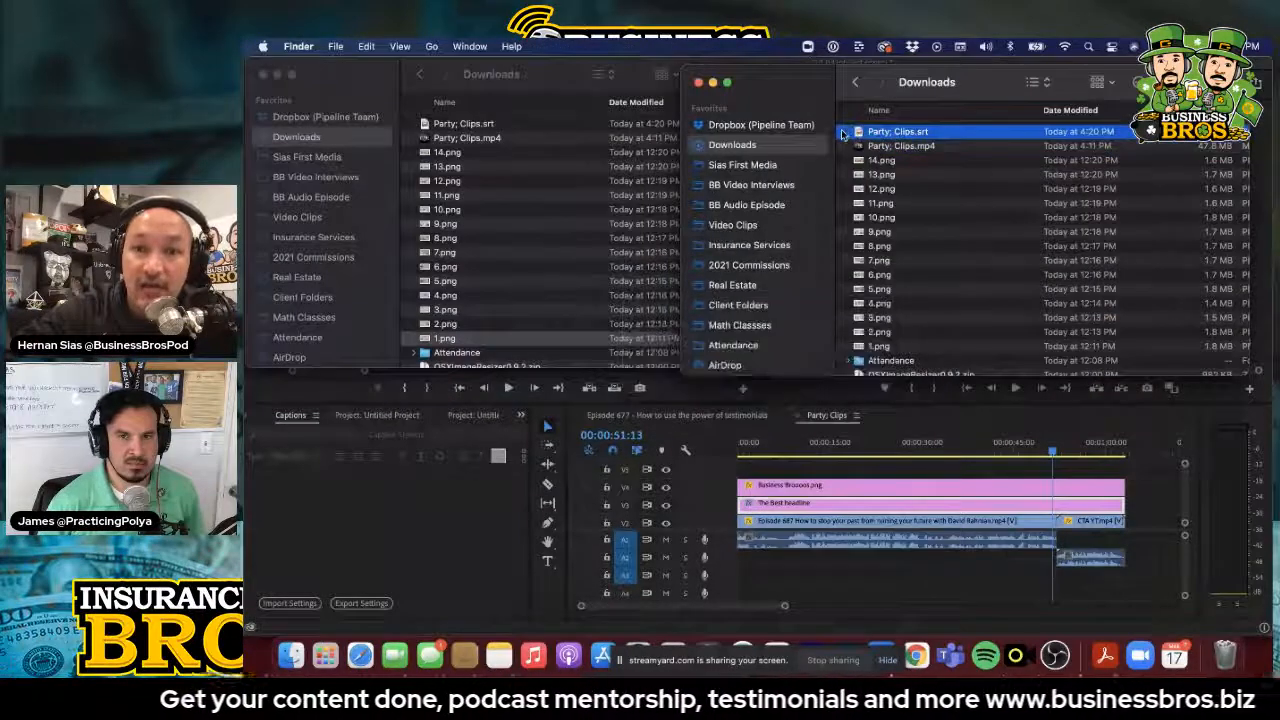
drag(843, 134, 748, 468)
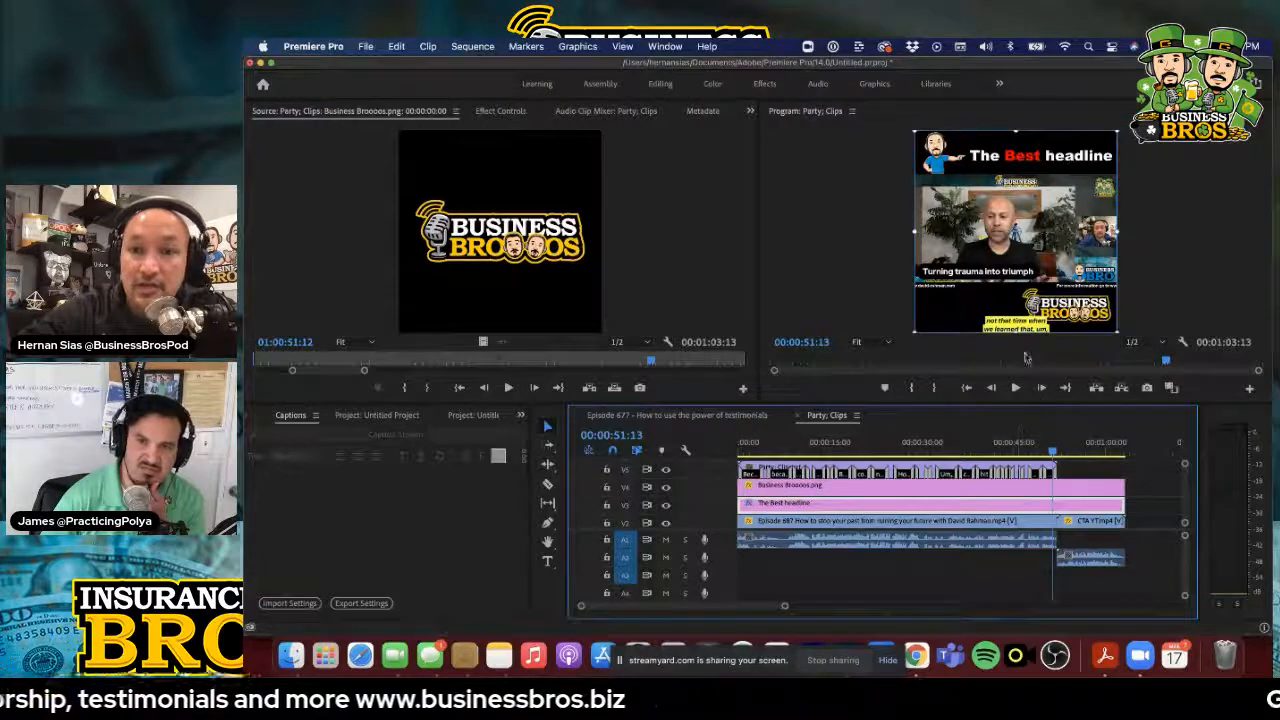
click(967, 390)
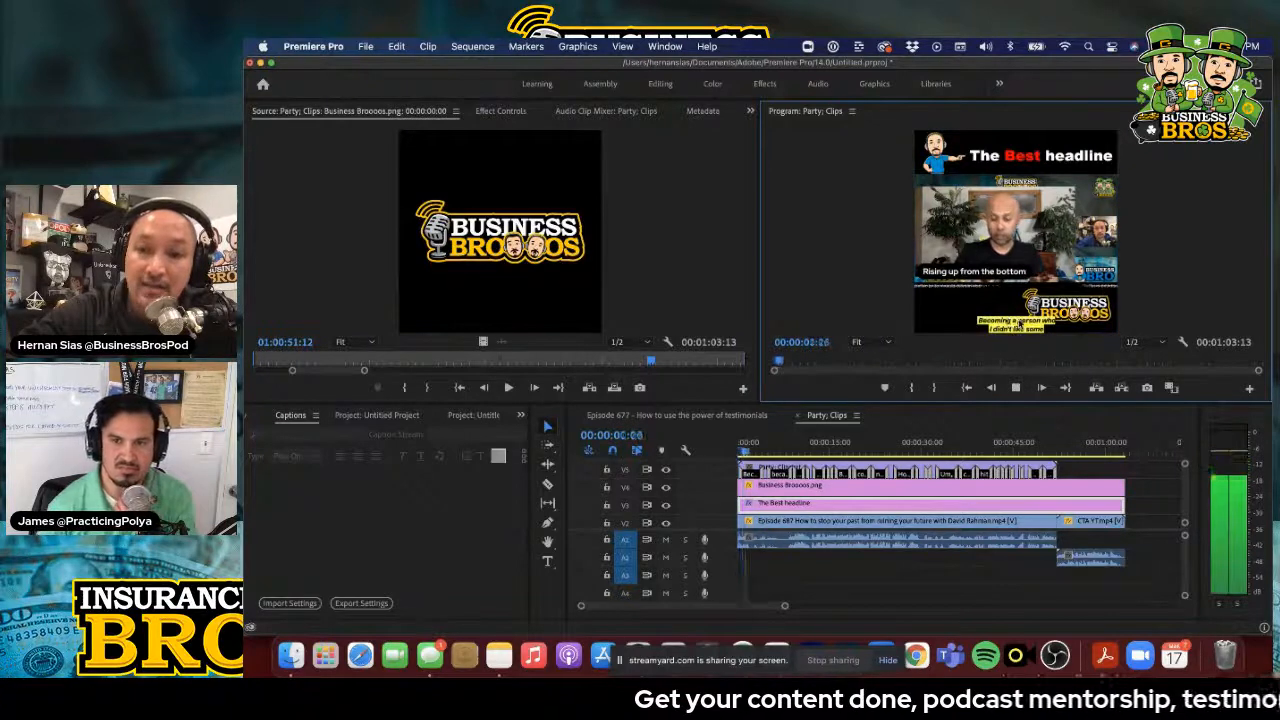
click(1015, 388)
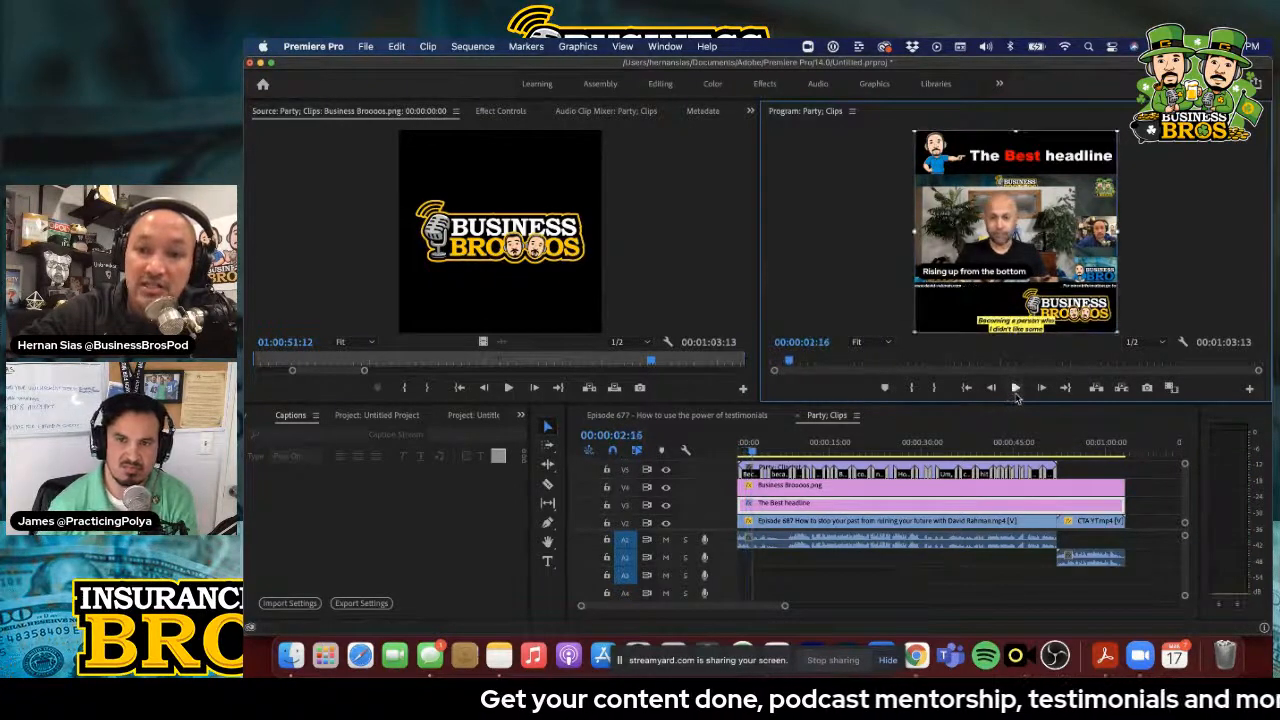
Scale the Party; Clips.srt captions to 127, position them at 298.8, 325.8 beside the logo, and play the sequence to check them
double_click(898, 466)
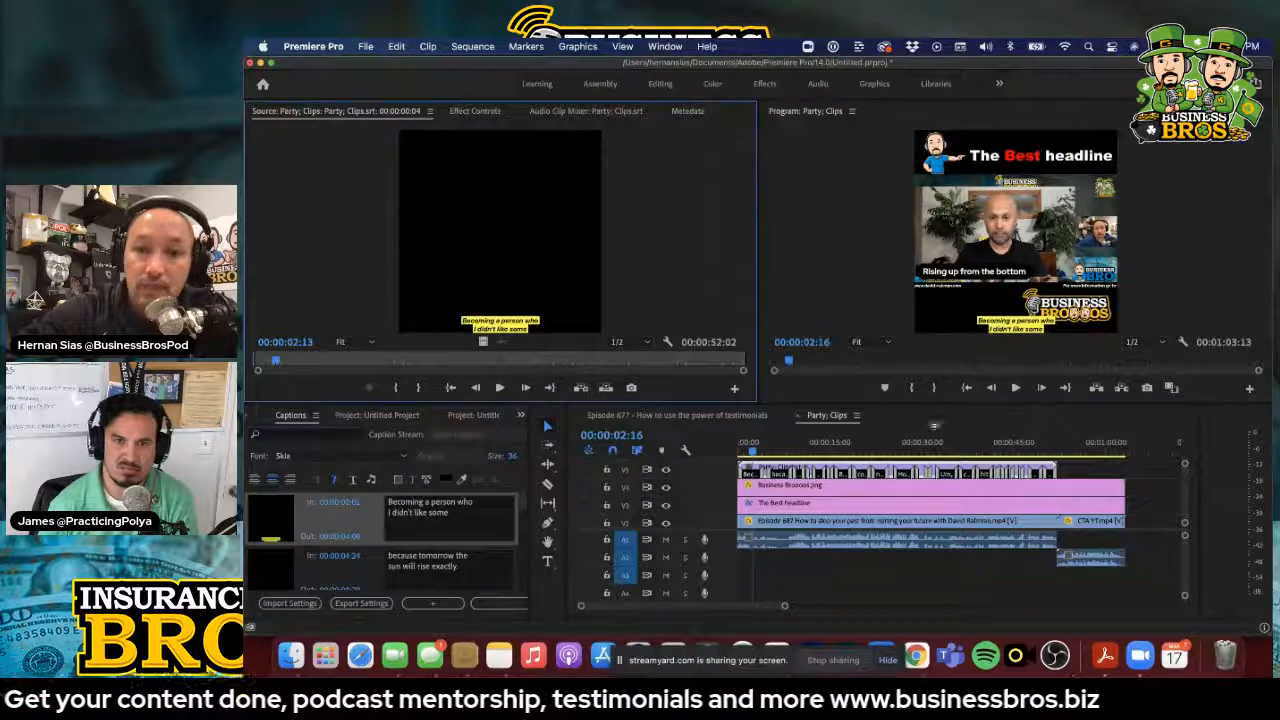
click(475, 111)
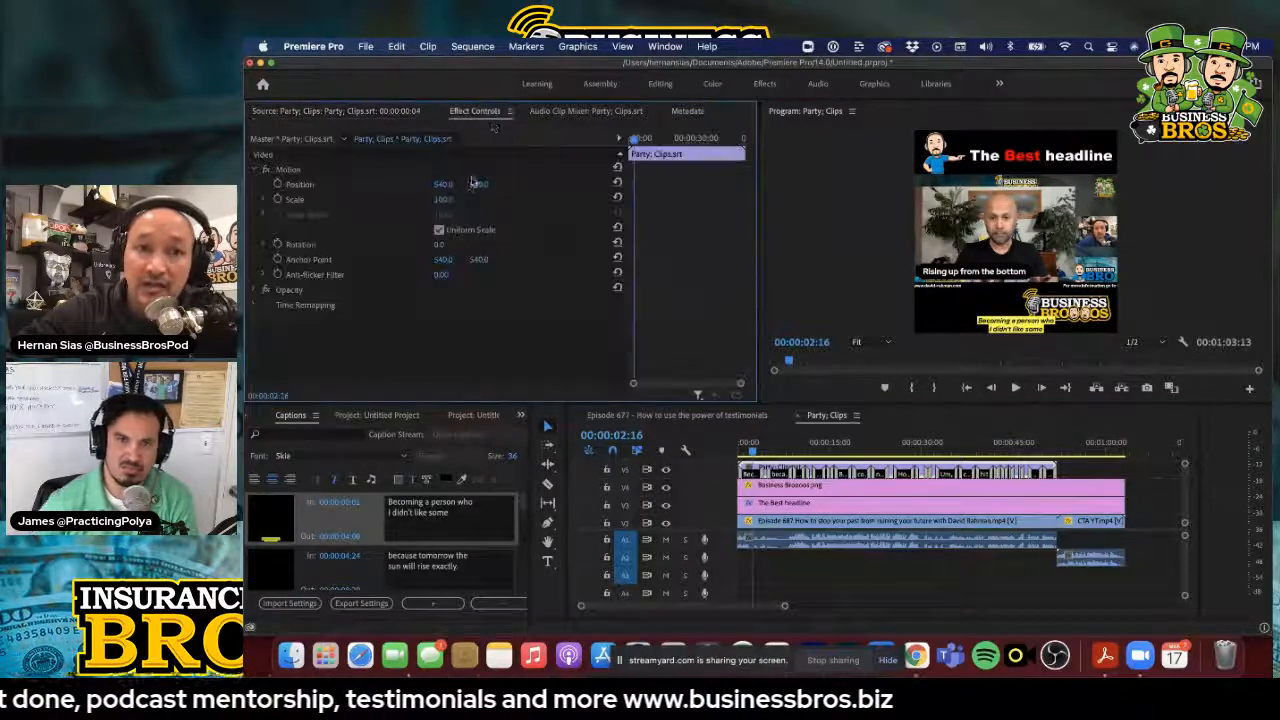
mouse_move(455, 186)
mouse_down()
mouse_move(492, 186)
mouse_move(454, 199)
mouse_up()
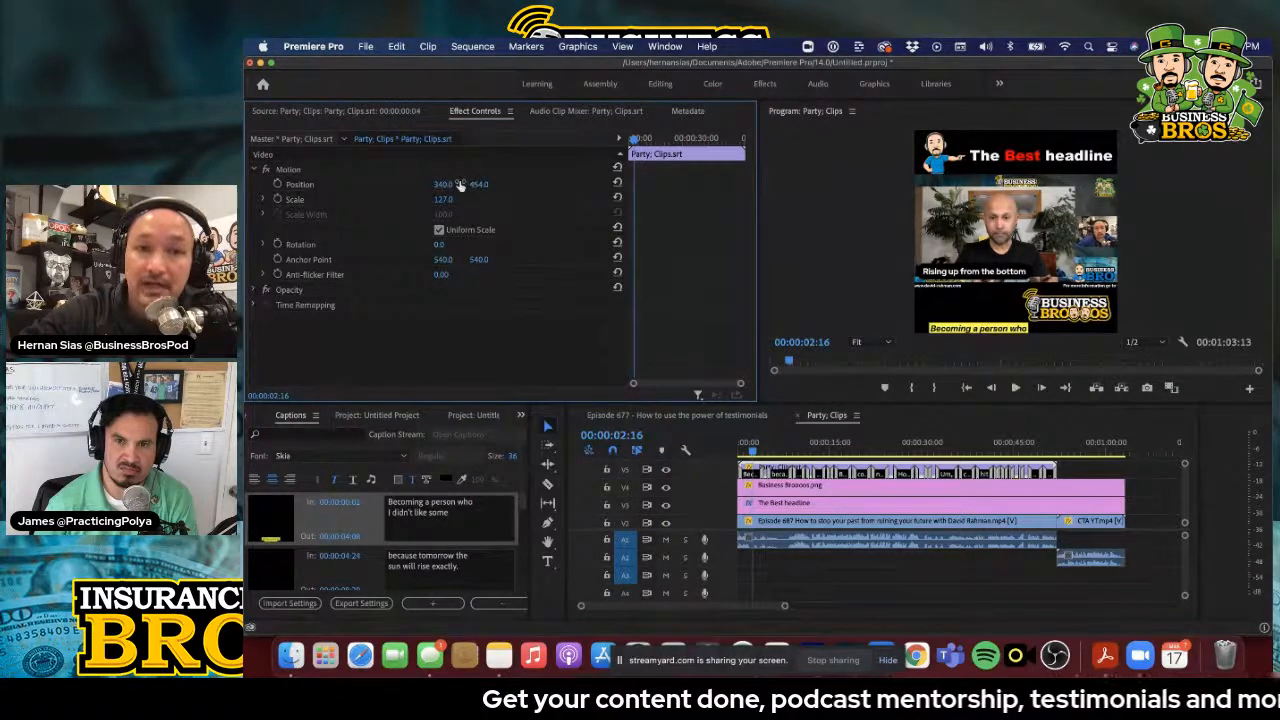
drag(491, 186, 450, 187)
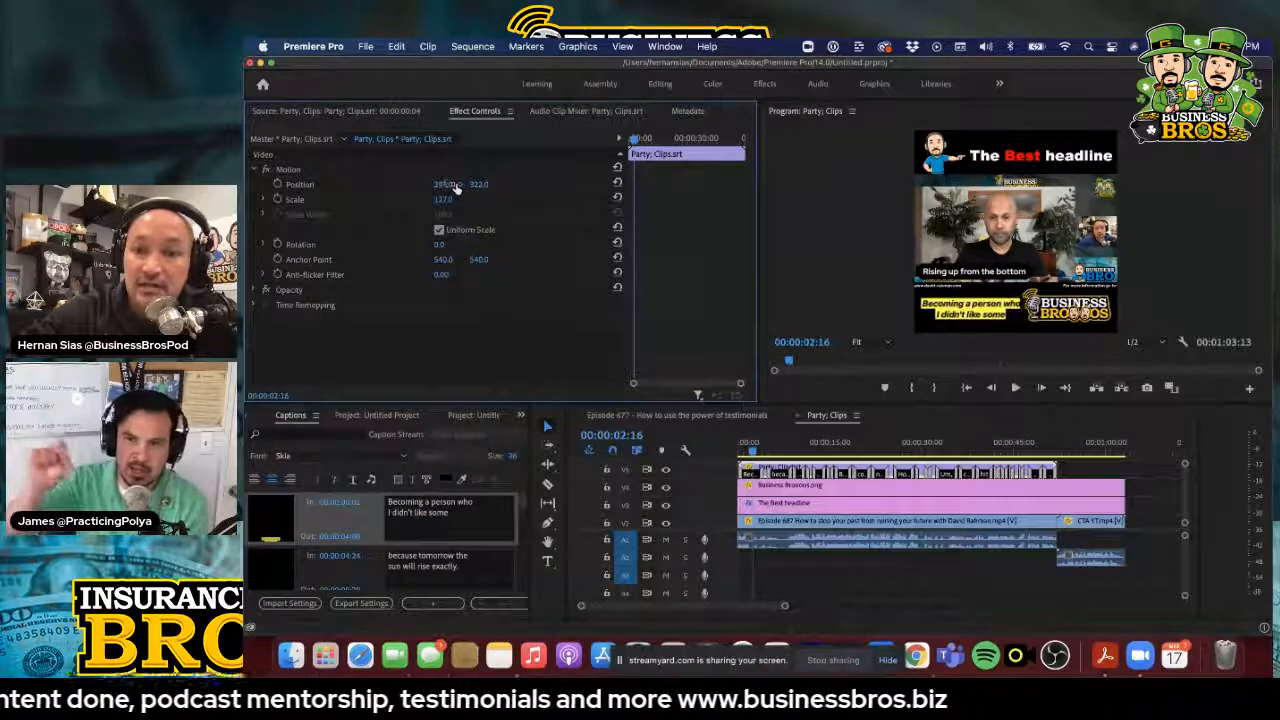
click(976, 311)
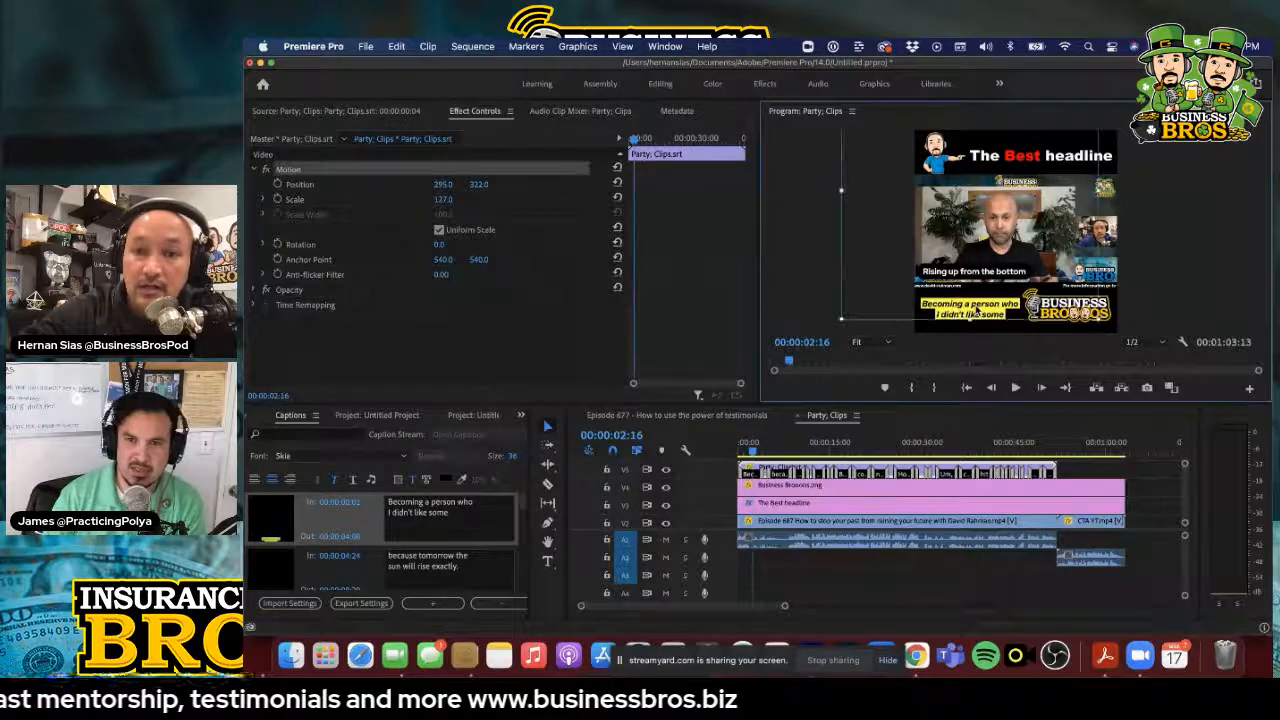
mouse_move(978, 312)
mouse_down()
mouse_move(994, 296)
mouse_move(977, 311)
mouse_up()
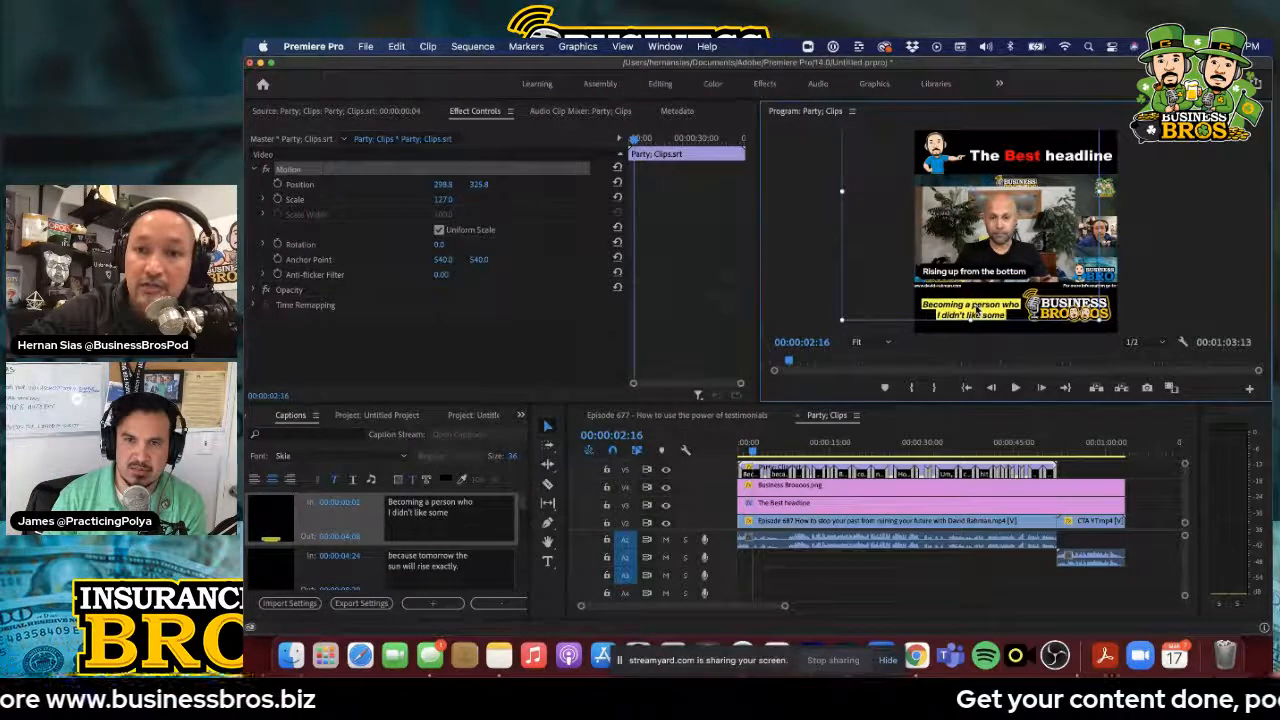
click(1173, 305)
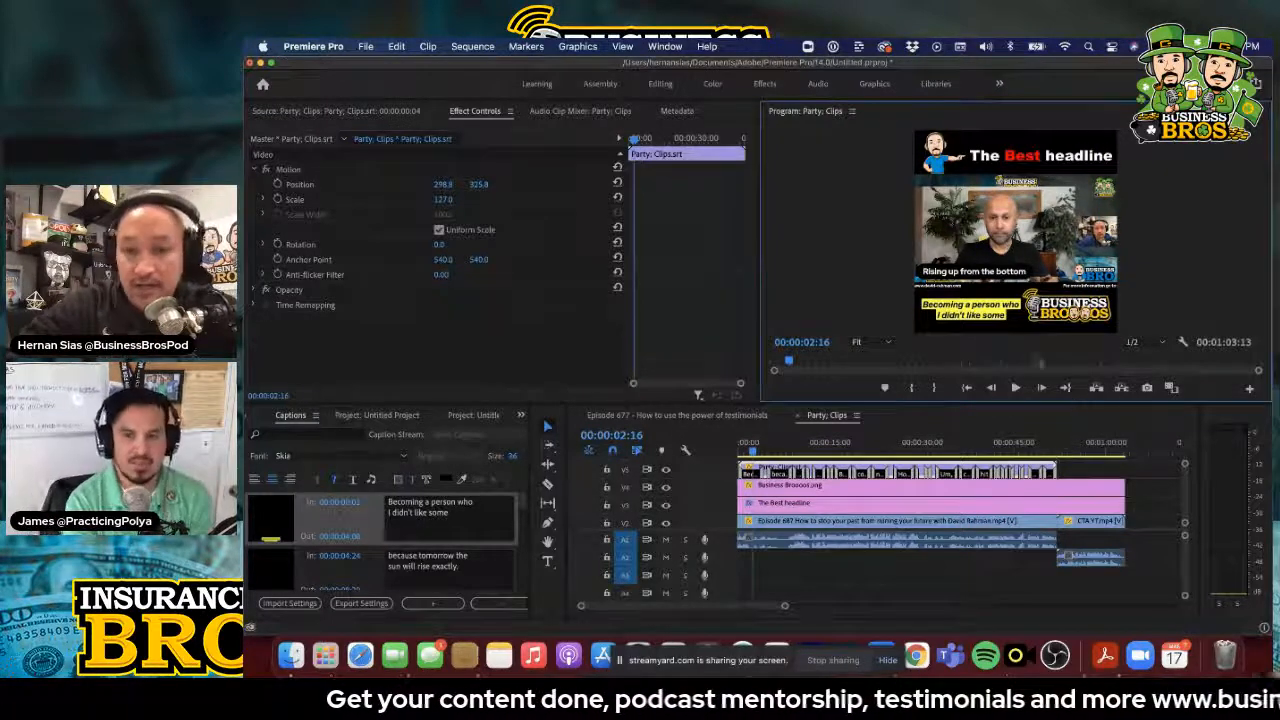
click(1016, 389)
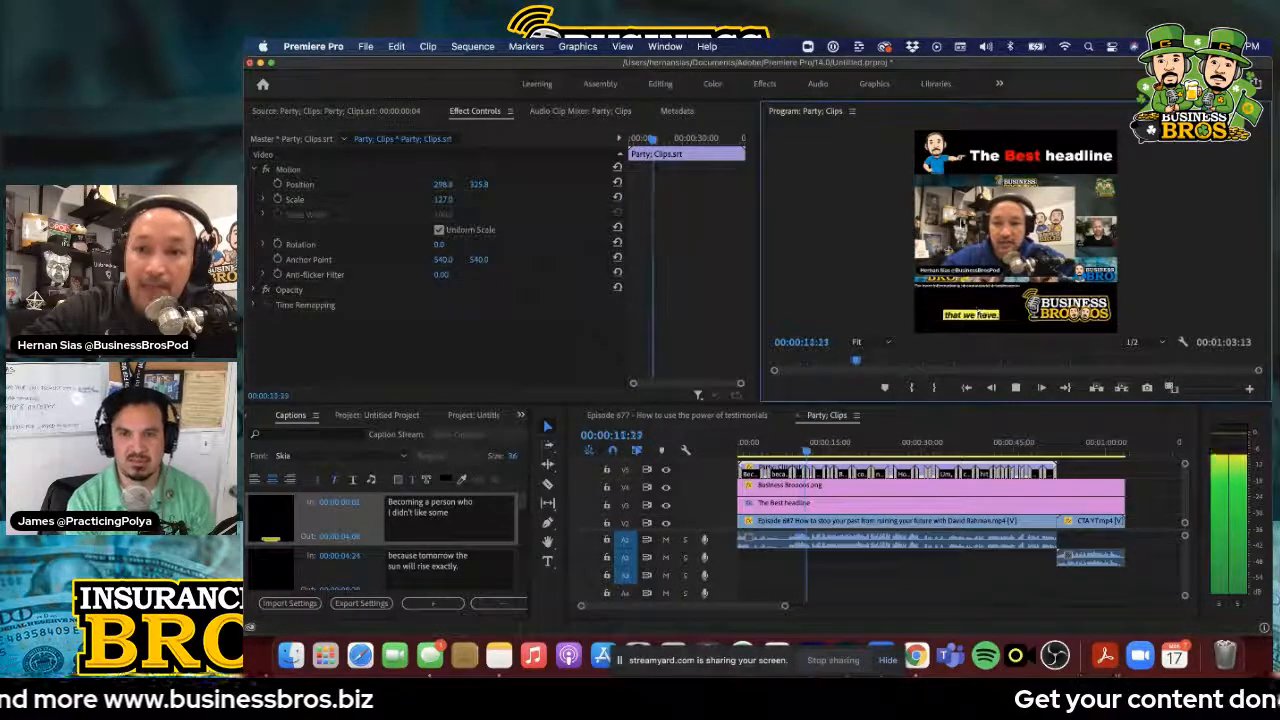
click(1015, 388)
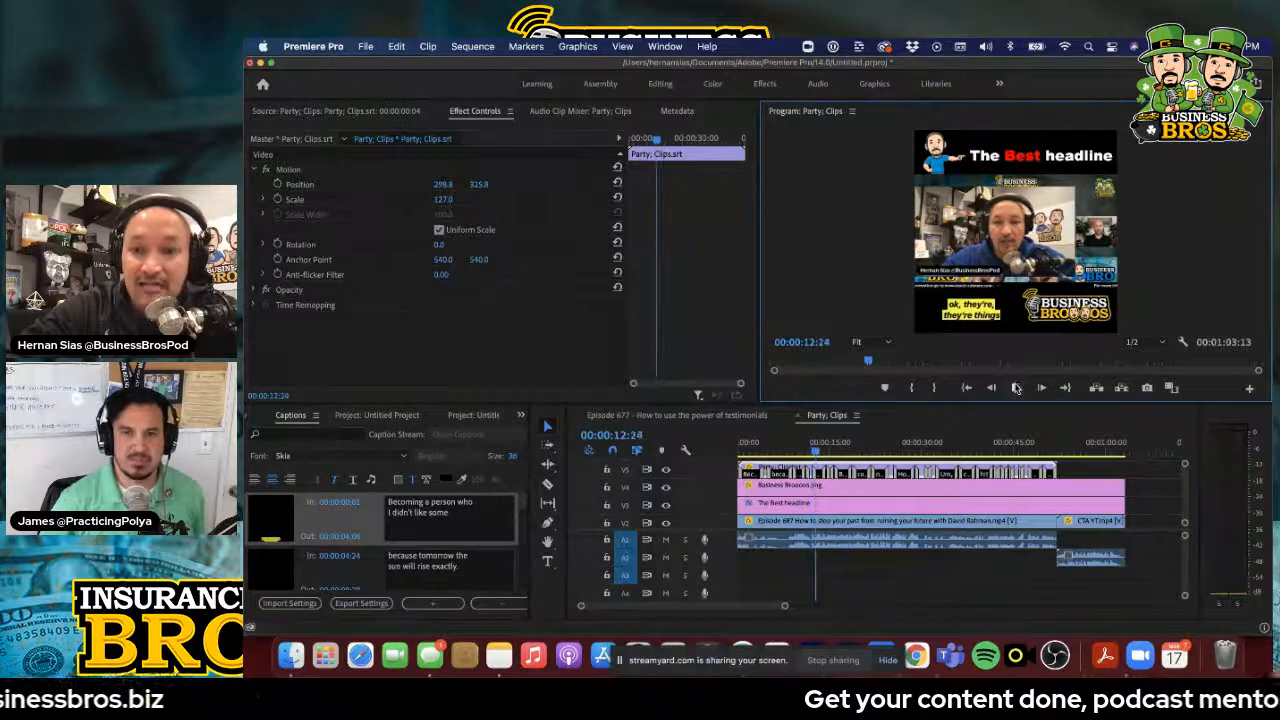
Look up the media export option for the sequence, and switch to Chrome
click(366, 46)
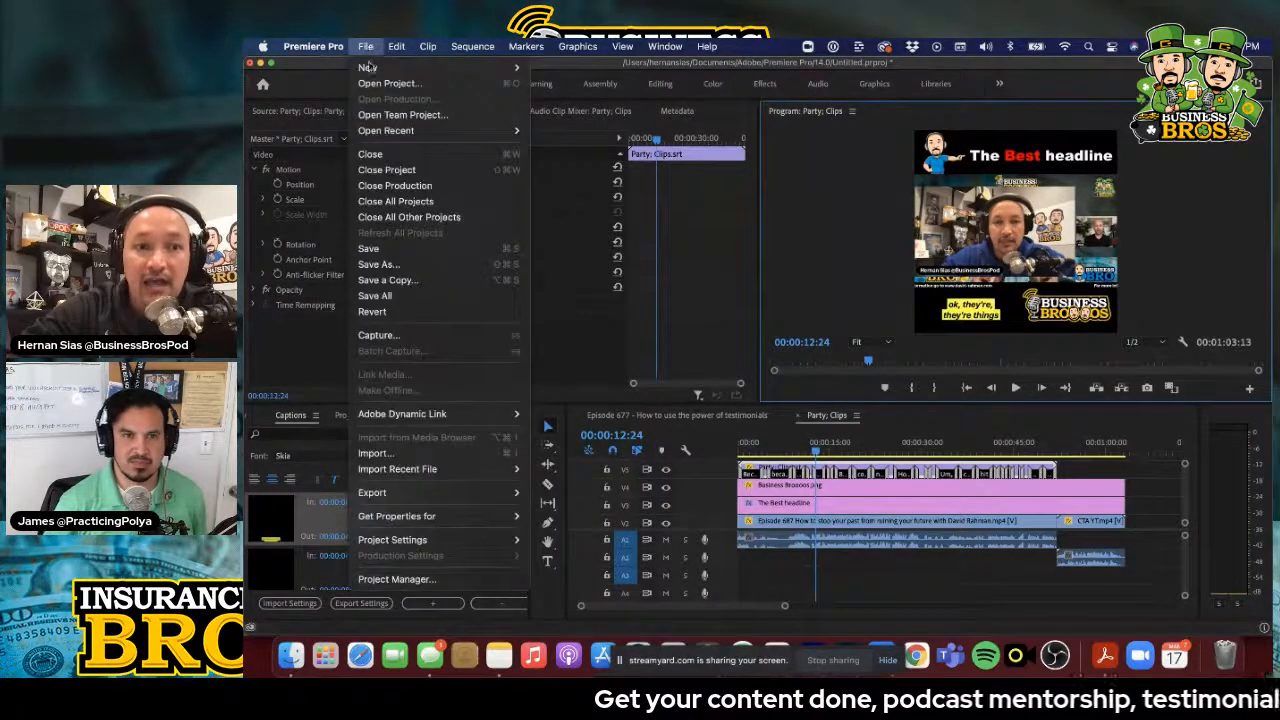
mouse_move(409, 502)
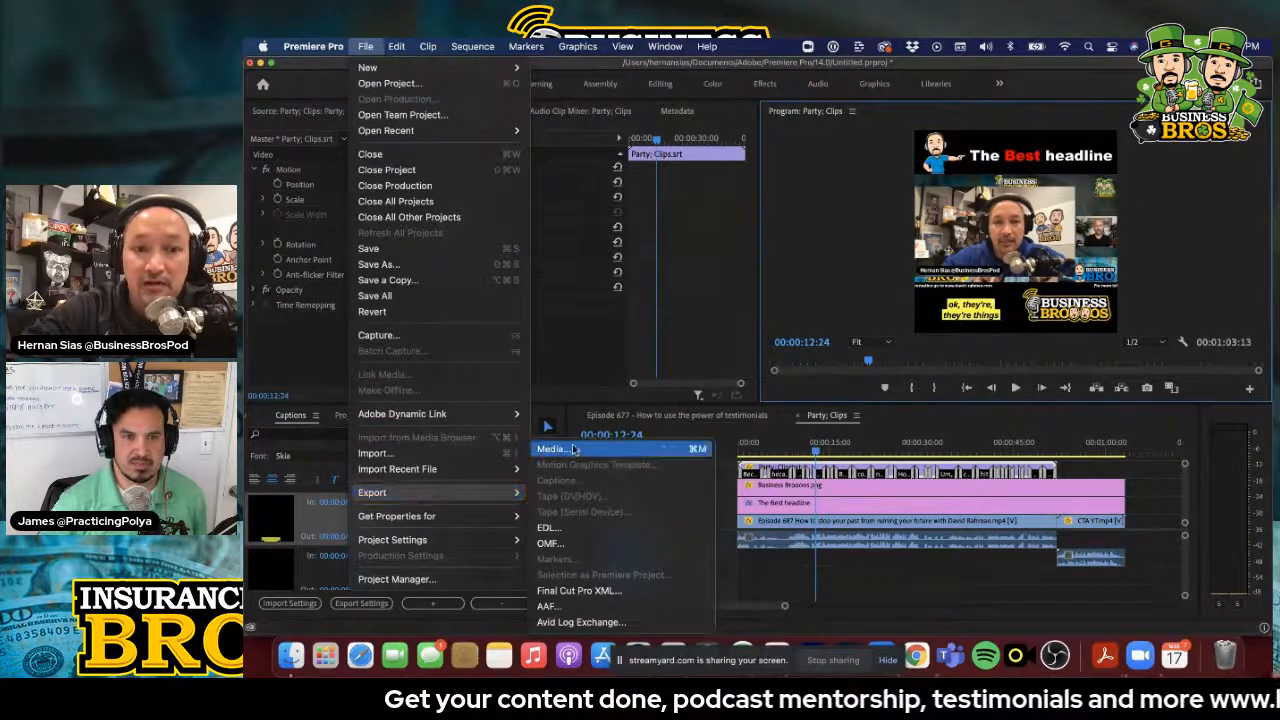
key(super+Tab)
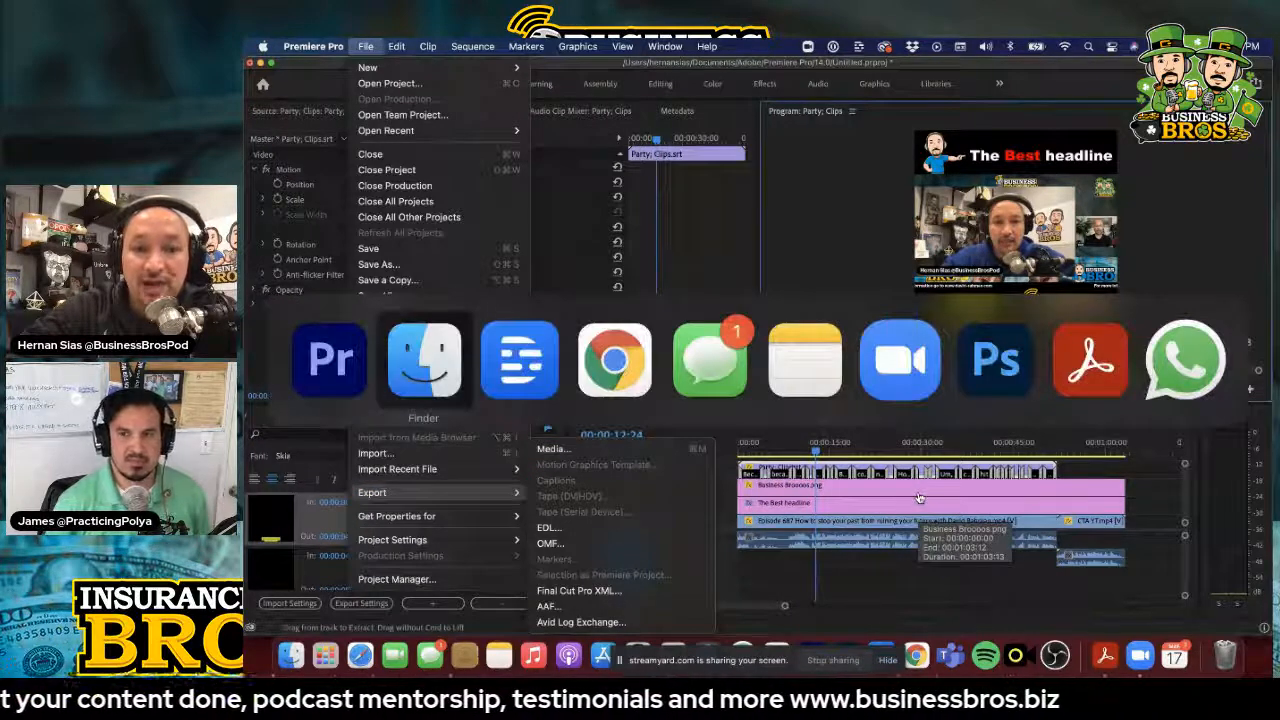
key(super+Tab)
key(super+Tab)
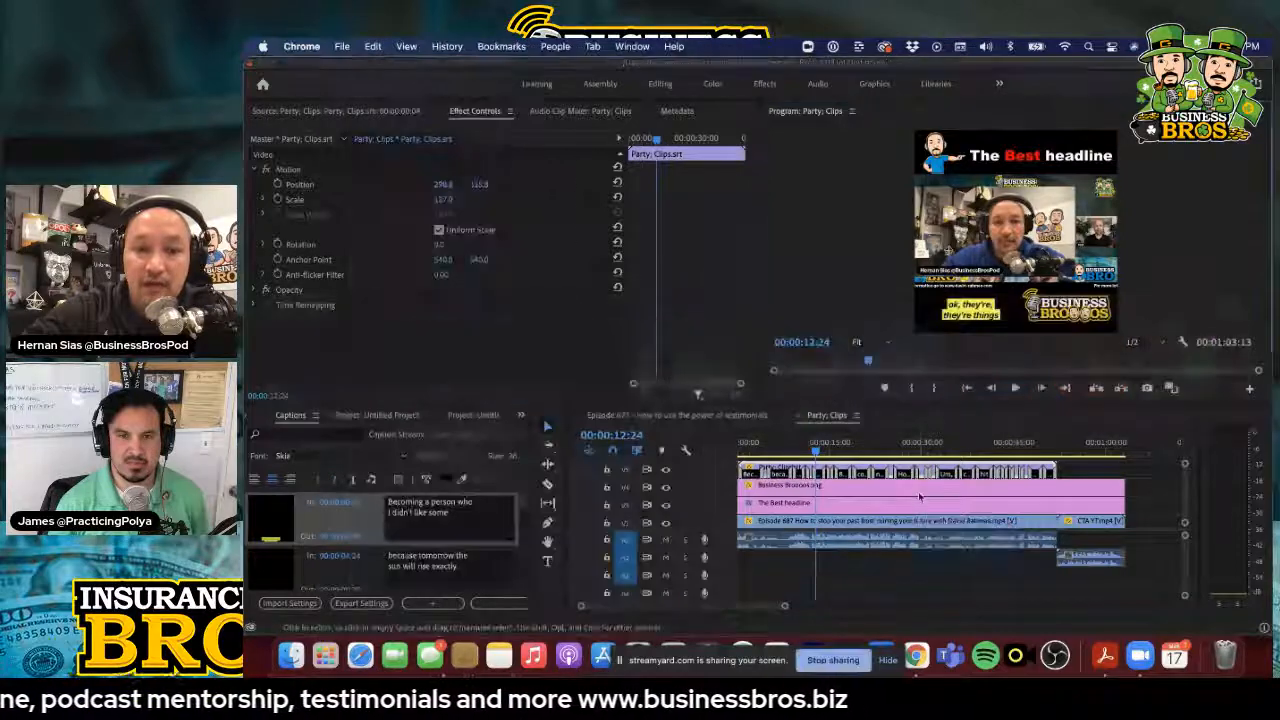